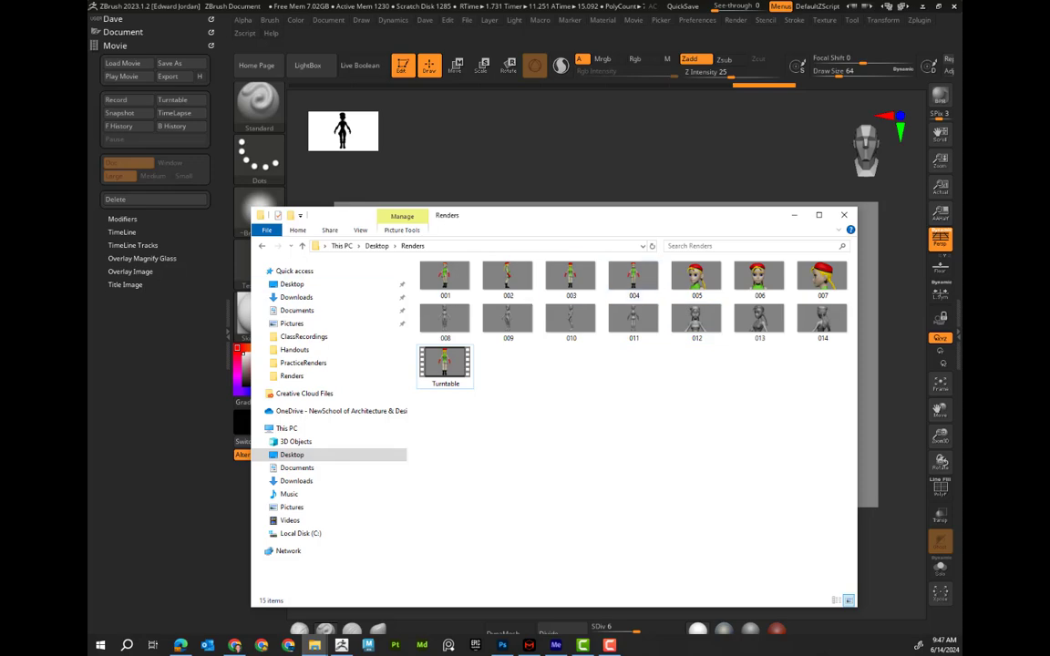
Switch to Photoshop and open render 001 from the Desktop Renders folder
key("alt+Tab")
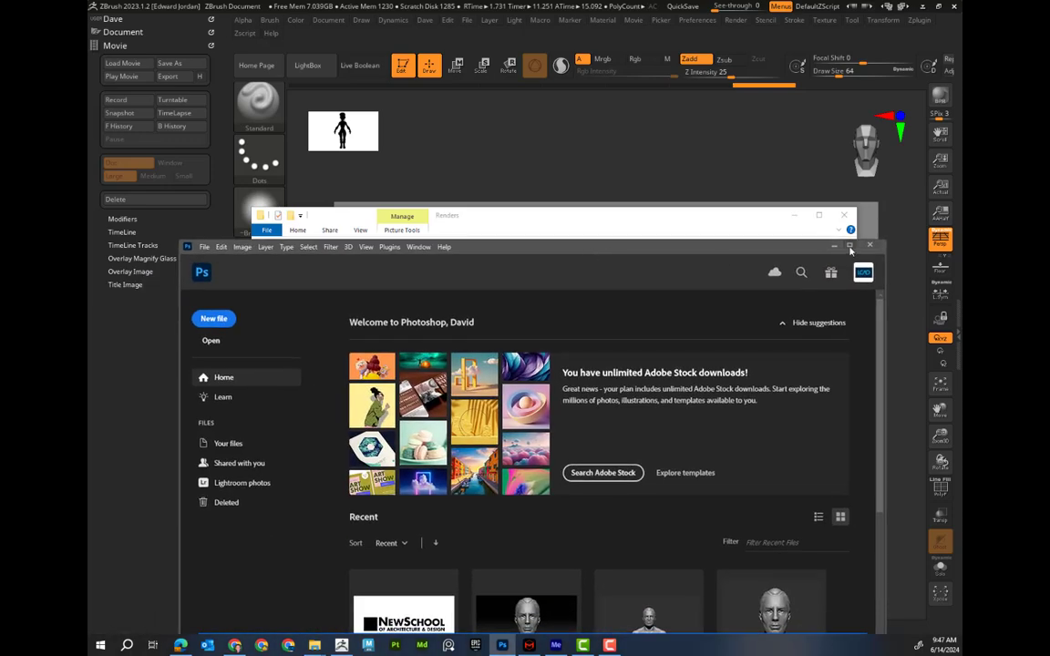
left_click(849, 247)
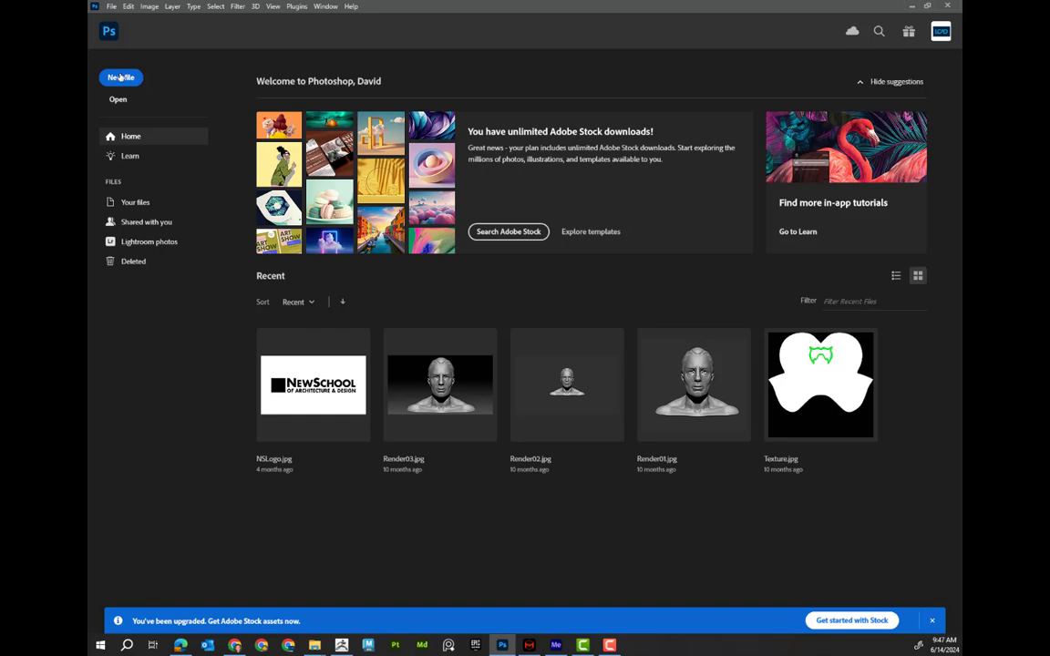
left_click(111, 6)
left_click(119, 26)
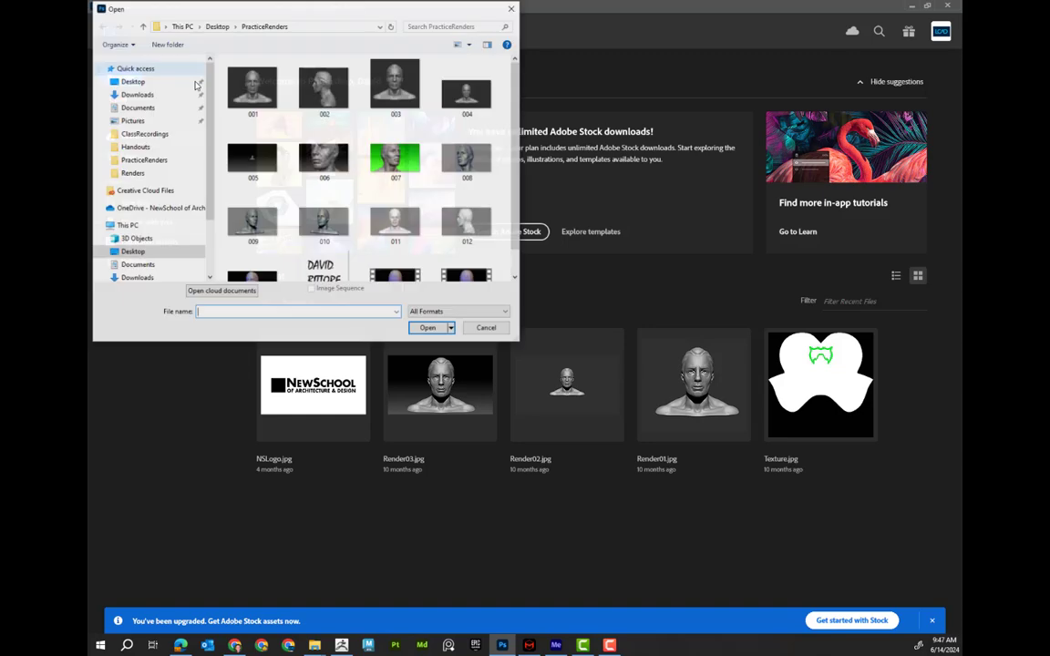
left_click(141, 82)
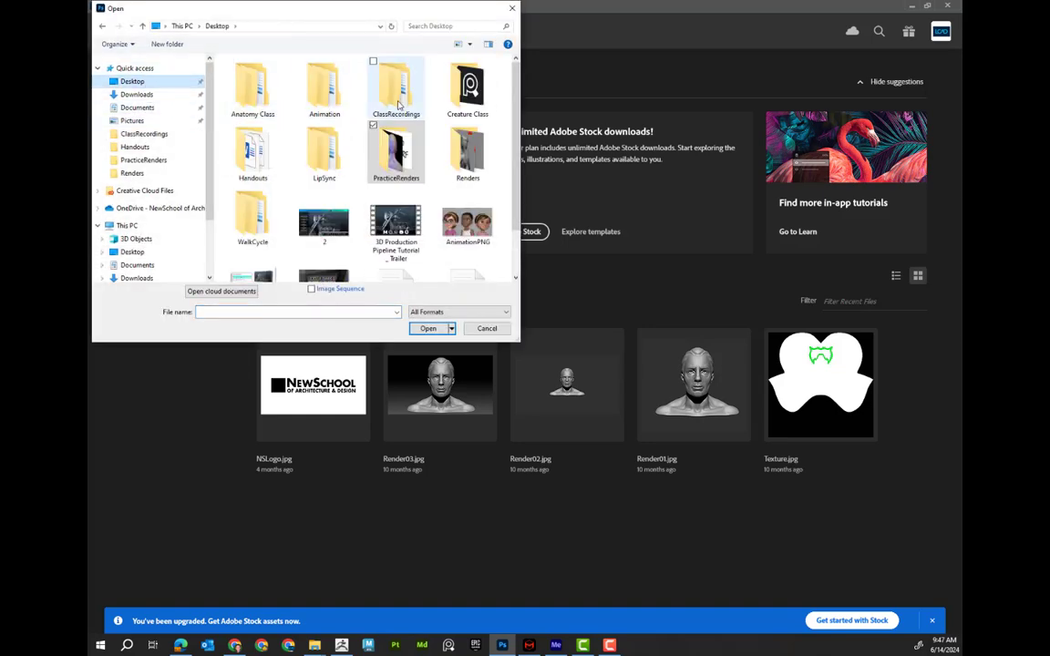
double_click(467, 153)
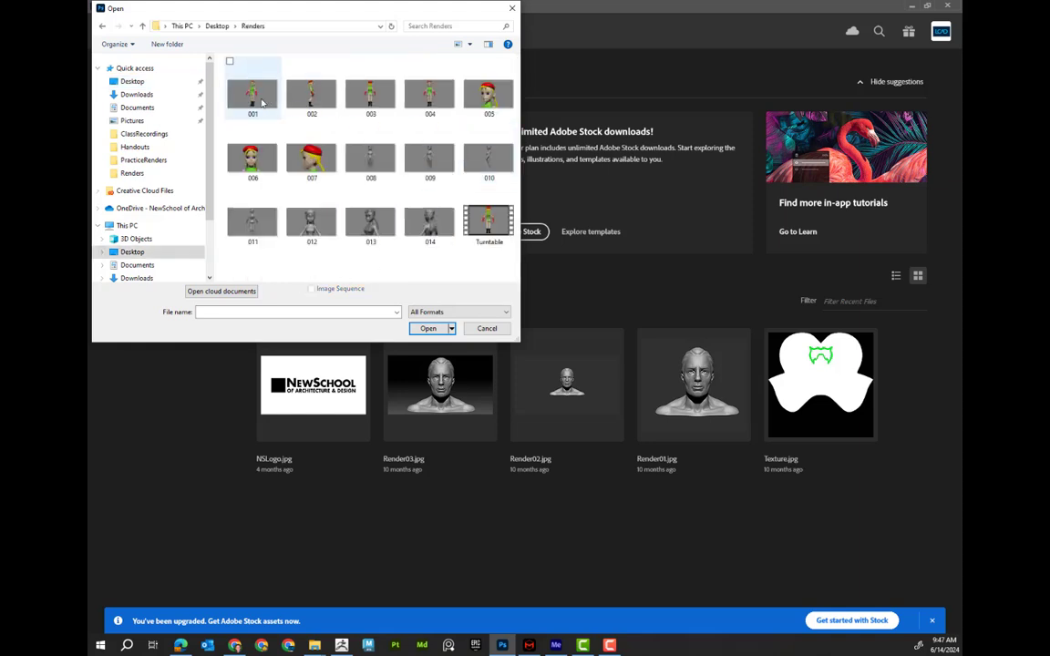
left_click(429, 101)
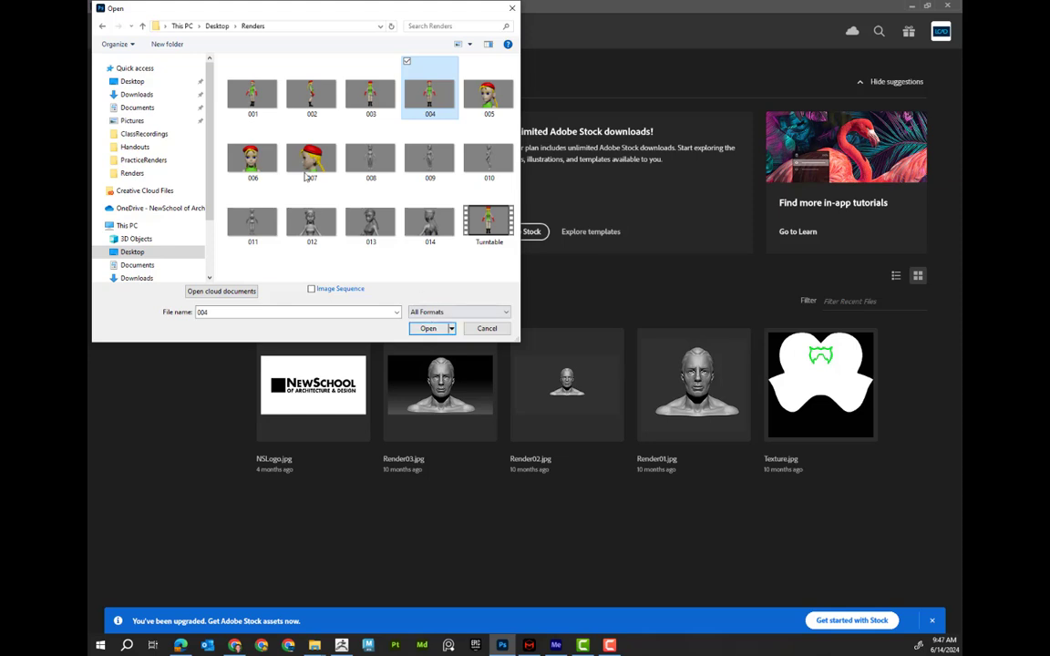
left_click(254, 111)
left_click(424, 326)
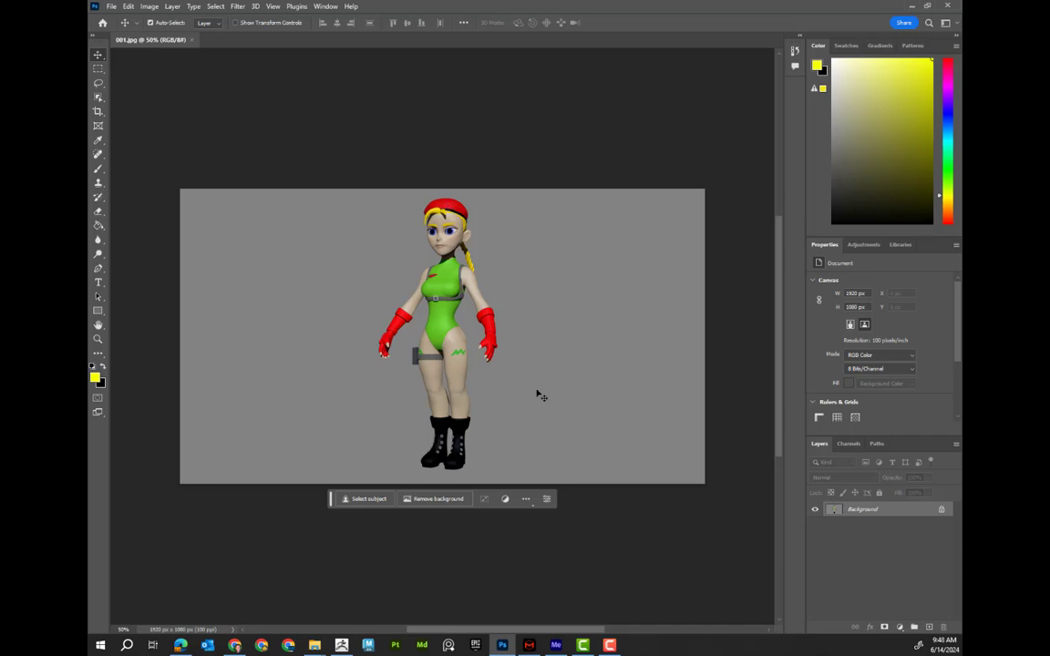
Open render 005, the close-up of the character's head, from the same Renders folder
left_click(114, 9)
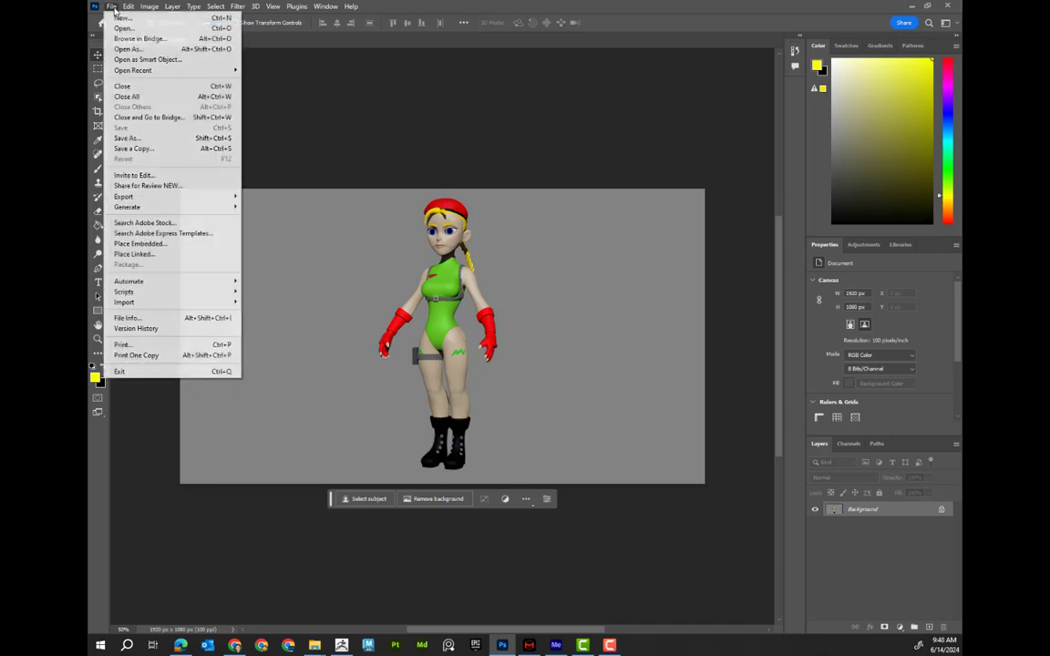
left_click(117, 29)
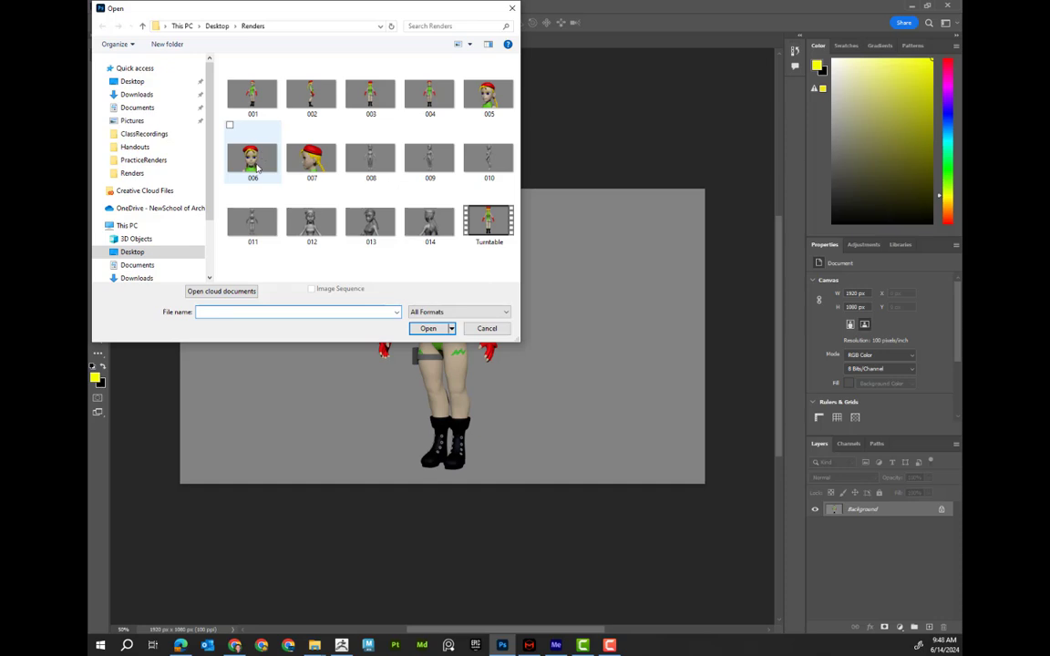
left_click(257, 167)
left_click(488, 94)
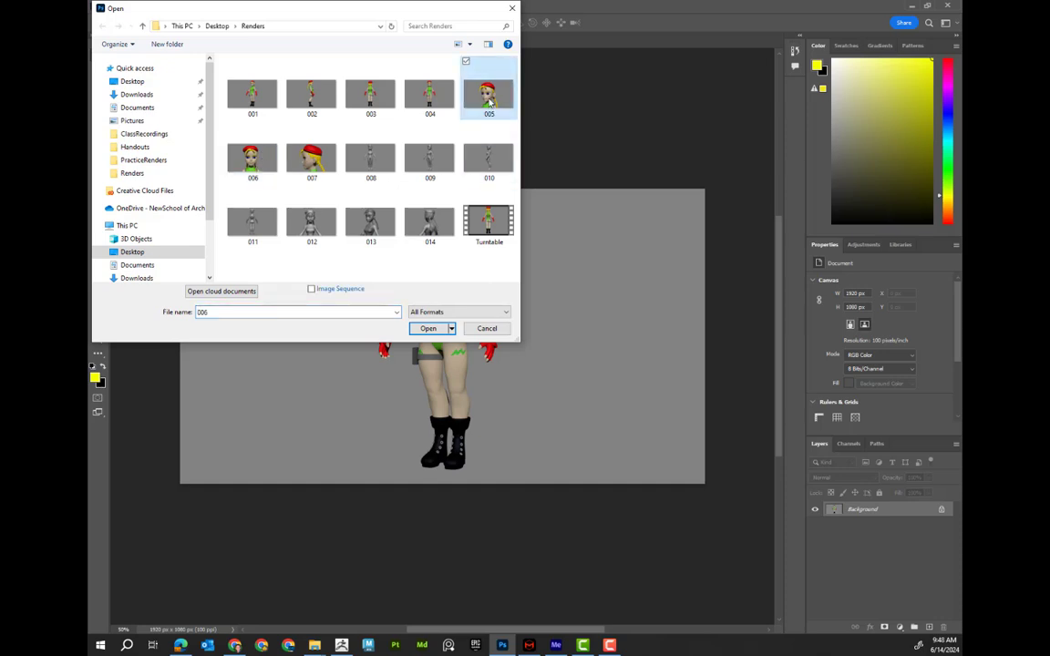
left_click(428, 328)
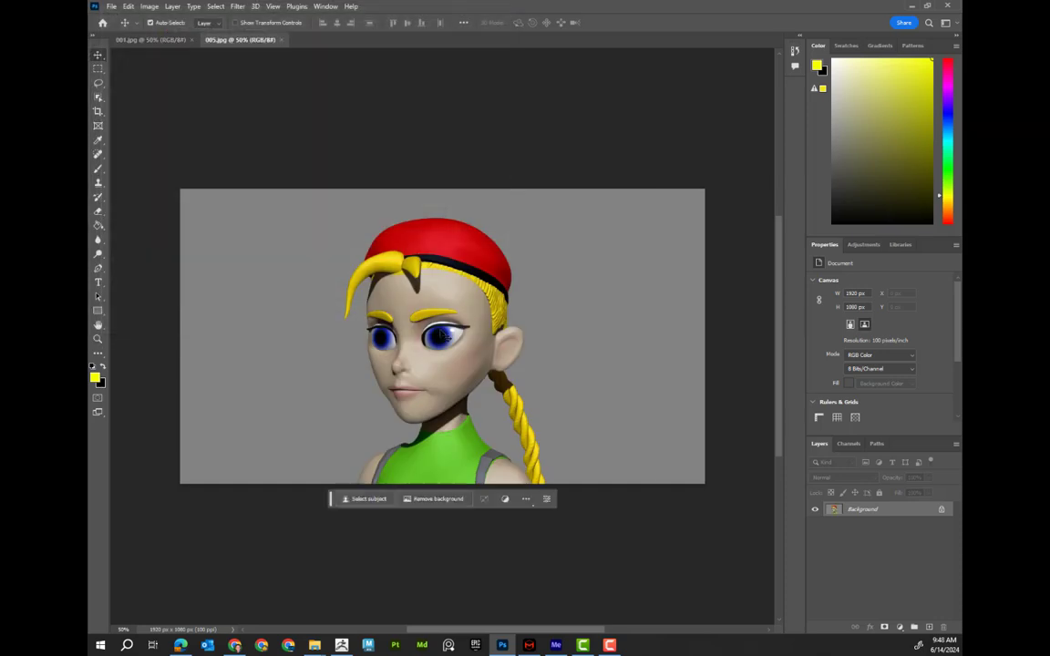
In the 001 document, marquee-select a rectangle around the full-body character
left_click(179, 42)
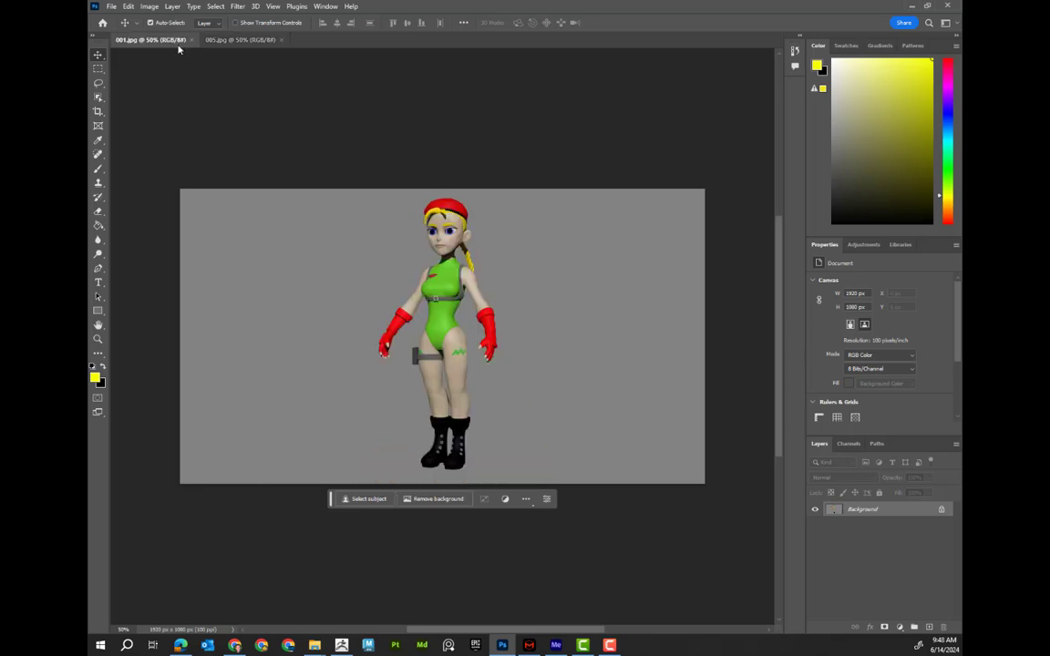
left_click(96, 69)
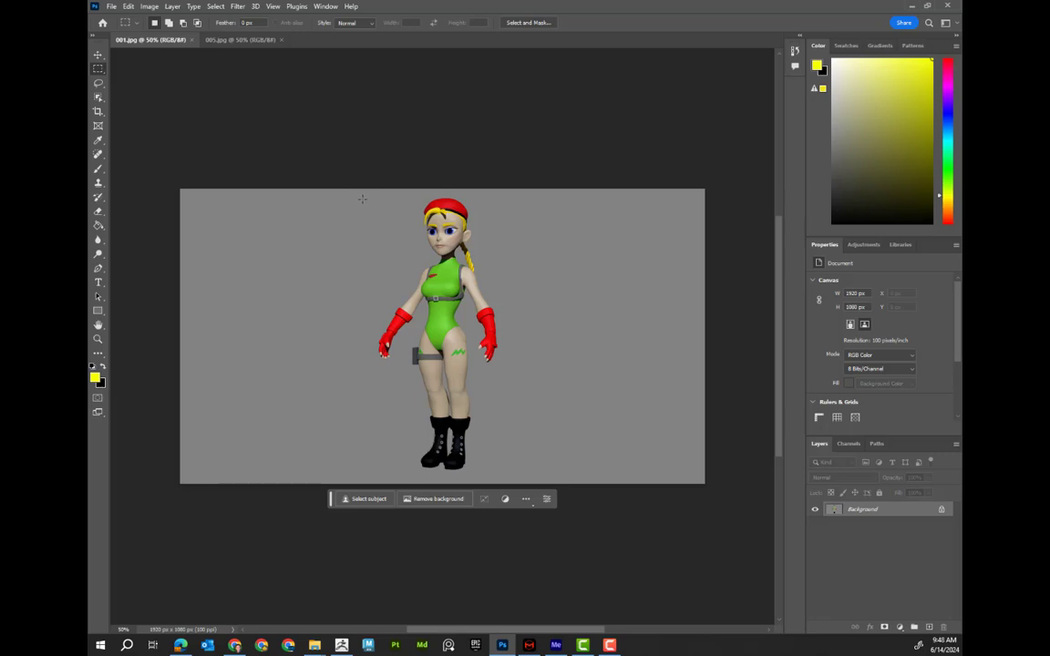
left_click_drag(361, 198, 529, 487)
left_click(319, 206)
left_click_drag(362, 192, 519, 474)
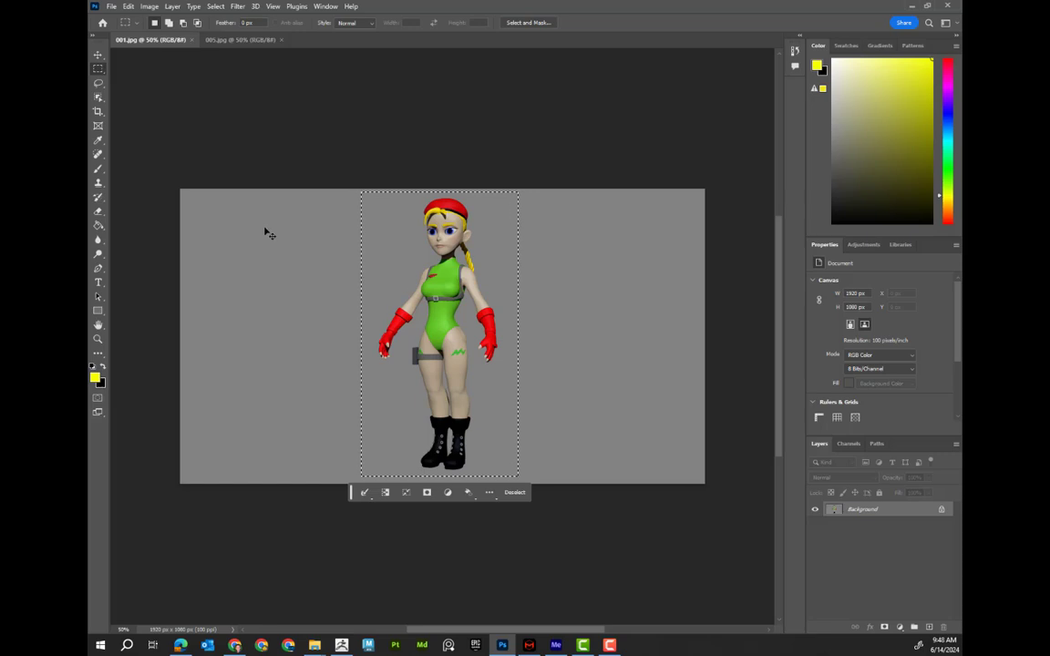
Paste the full-body character into the 005 document as a new layer and move it to the left side
left_click(243, 40)
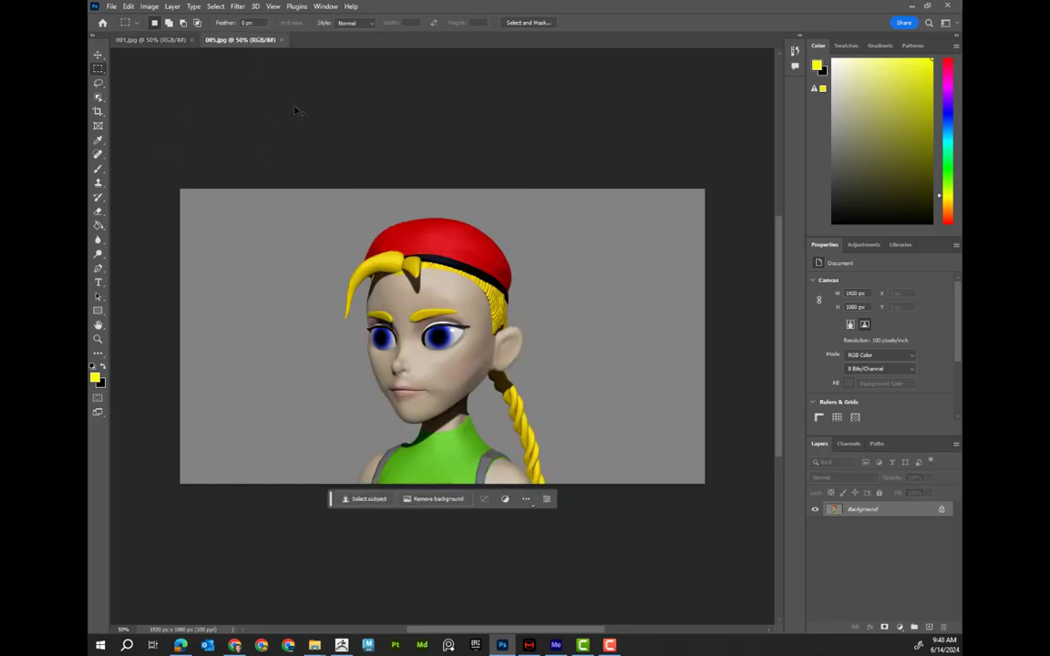
key("ctrl+v")
left_click(98, 56)
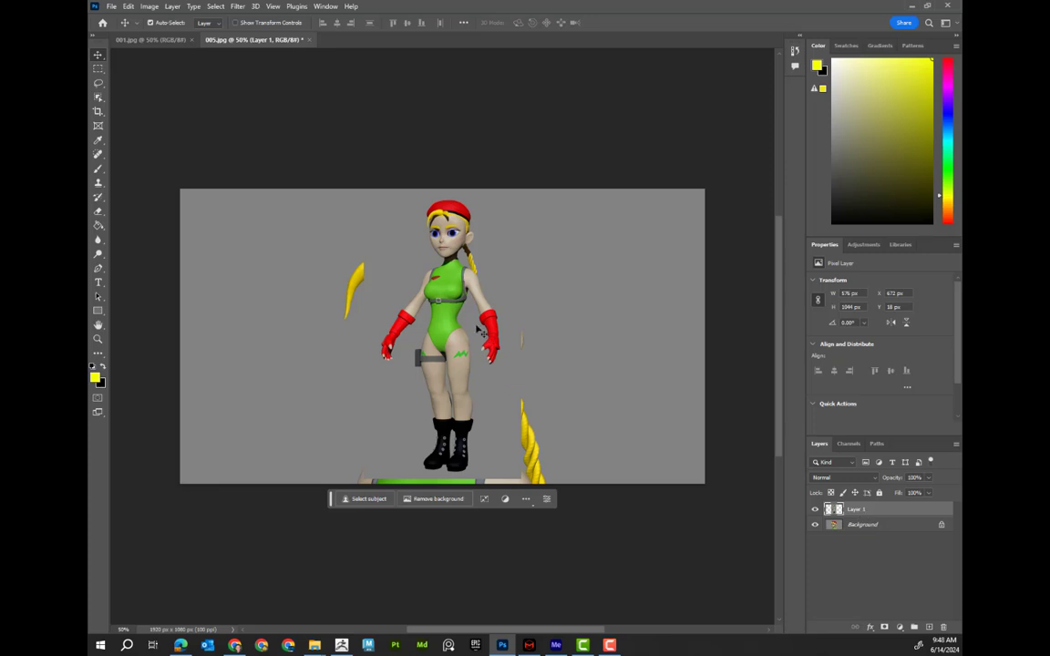
left_click_drag(445, 315, 296, 314)
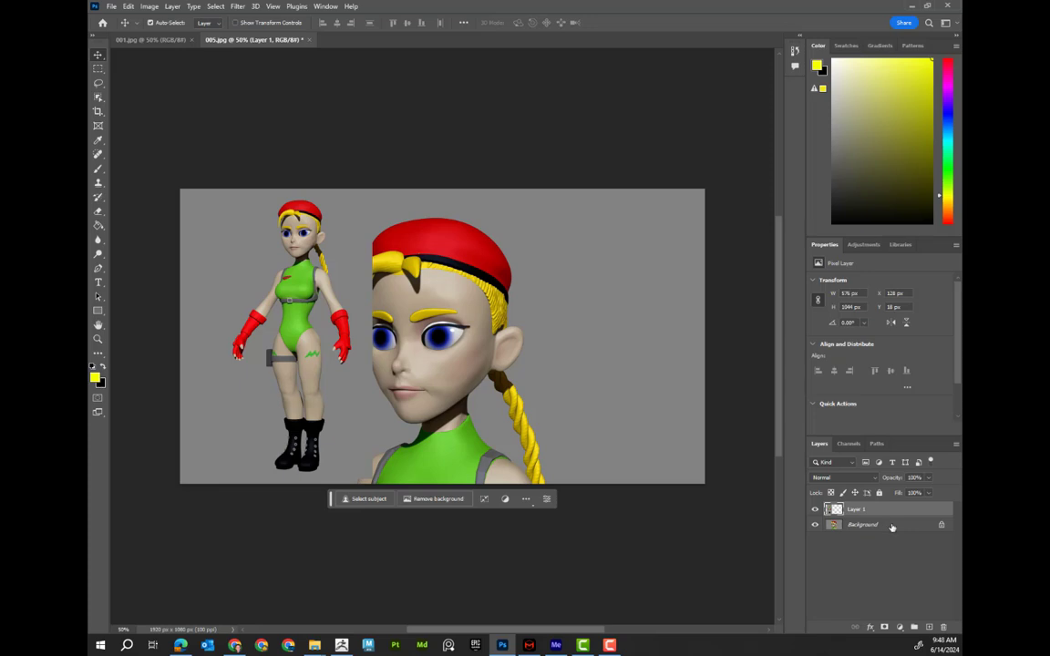
Convert the background into Layer 0, shift the close-up image right, and reposition the full-body figure beside it
double_click(892, 527)
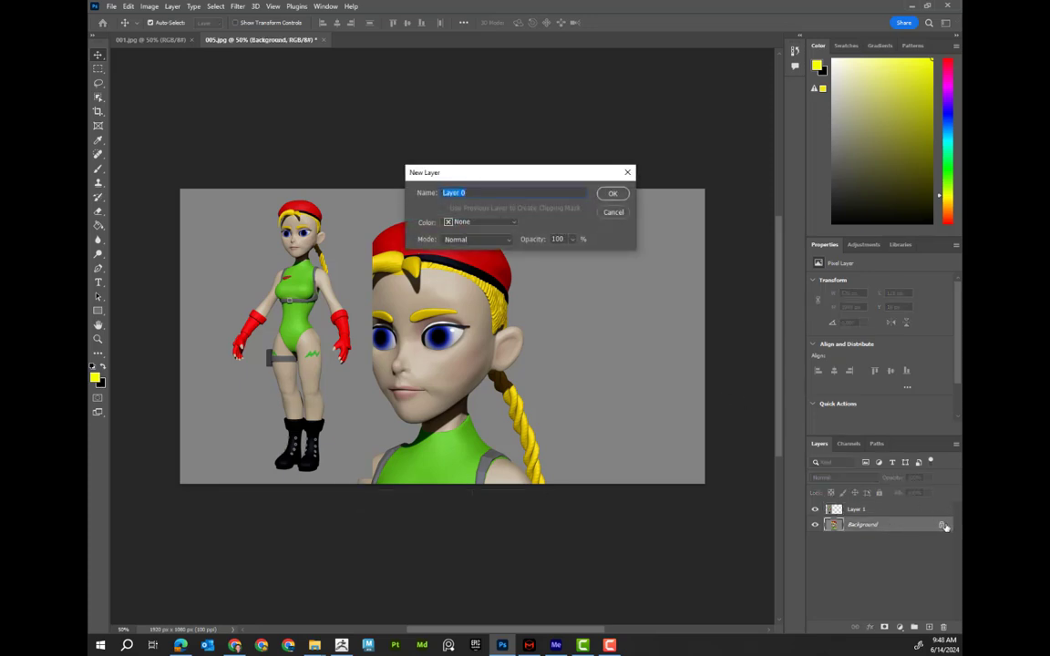
left_click(624, 195)
left_click_drag(450, 284, 581, 280)
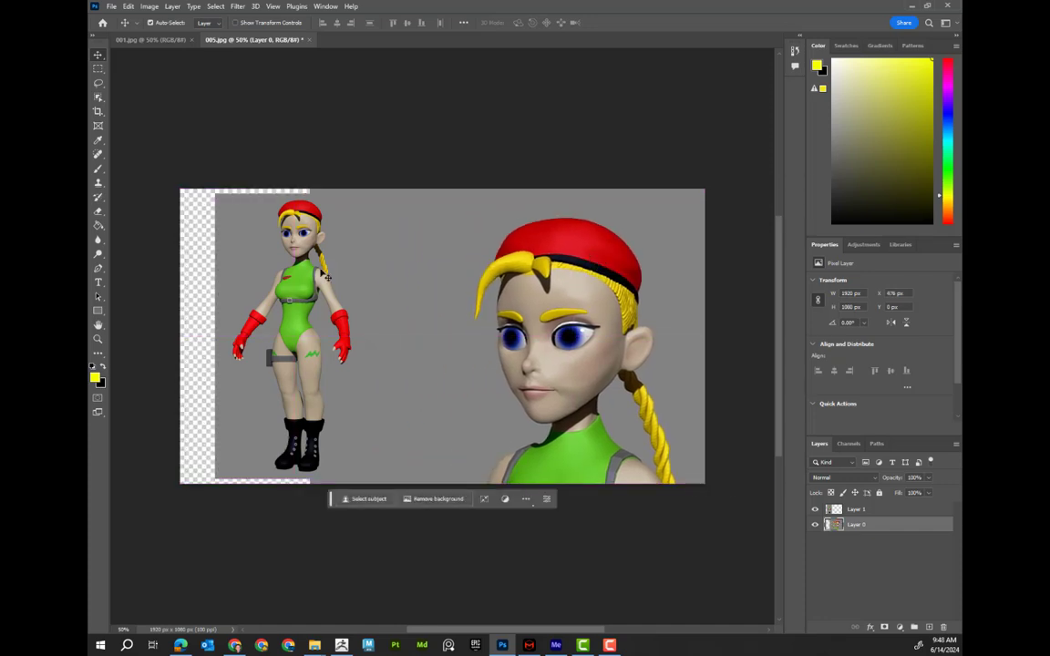
left_click_drag(301, 271, 338, 271)
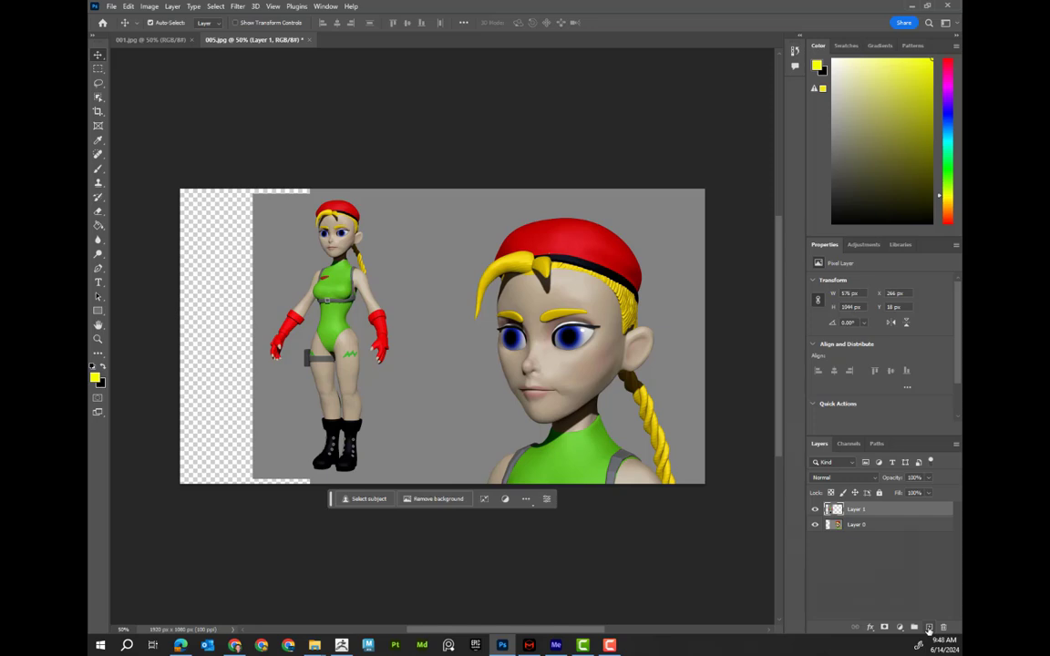
Add a new layer at the bottom of the stack and fill it with the gray backdrop color sampled from the image
left_click(928, 628)
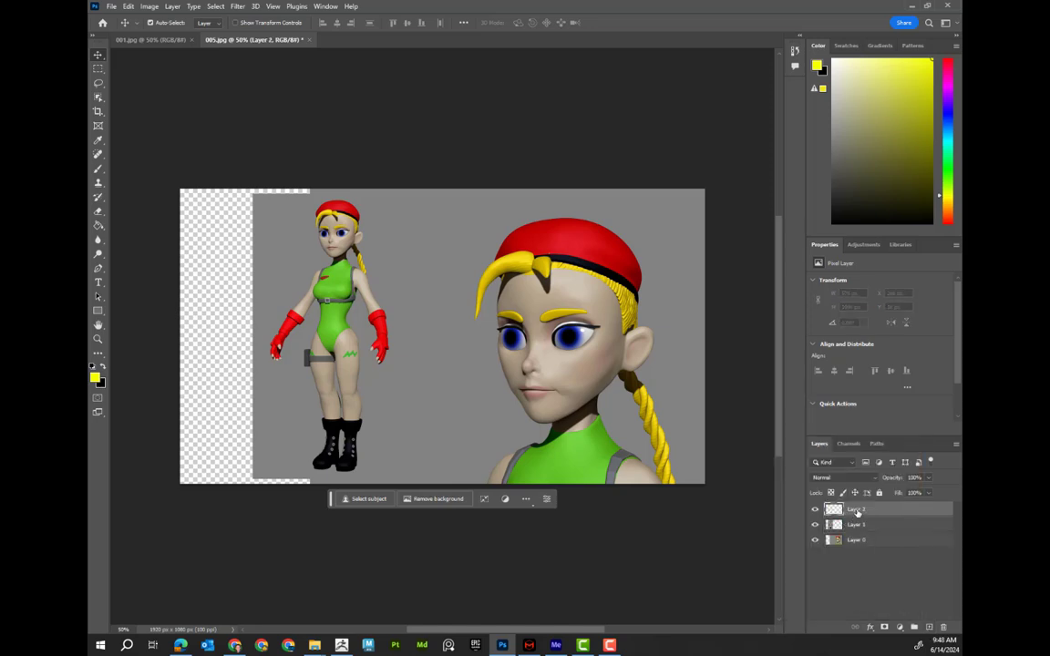
left_click_drag(886, 512, 888, 547)
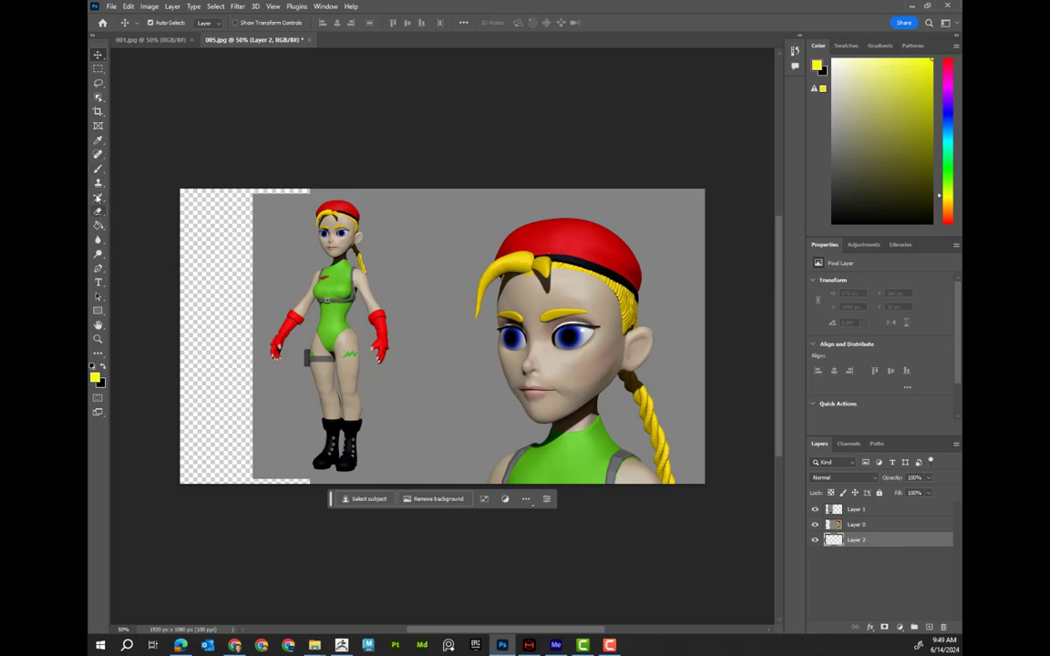
left_click(99, 141)
left_click(275, 223)
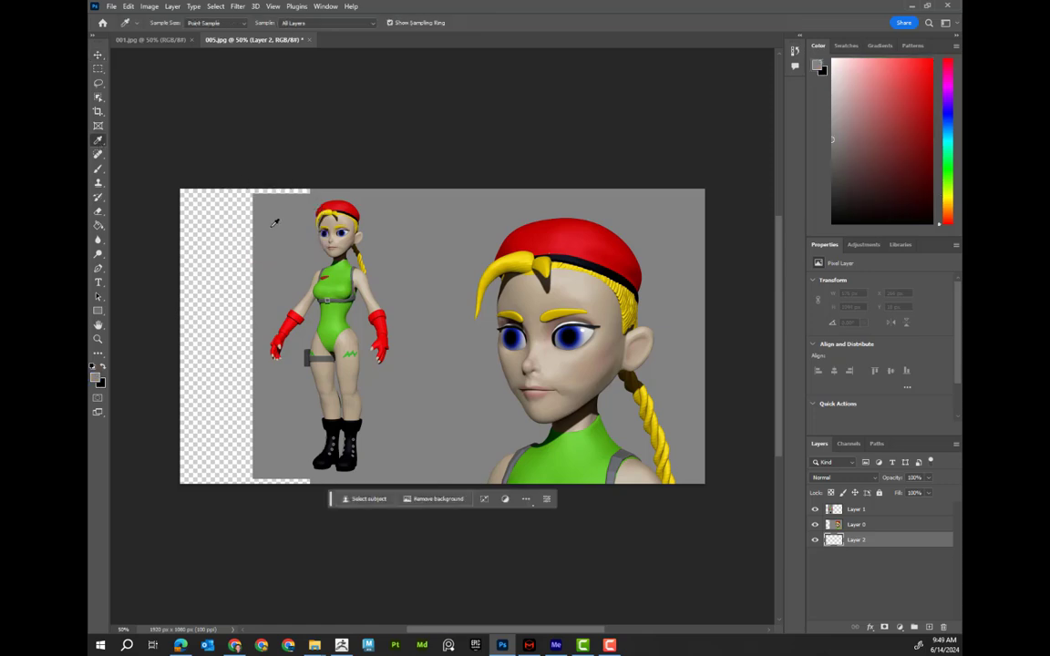
left_click(98, 225)
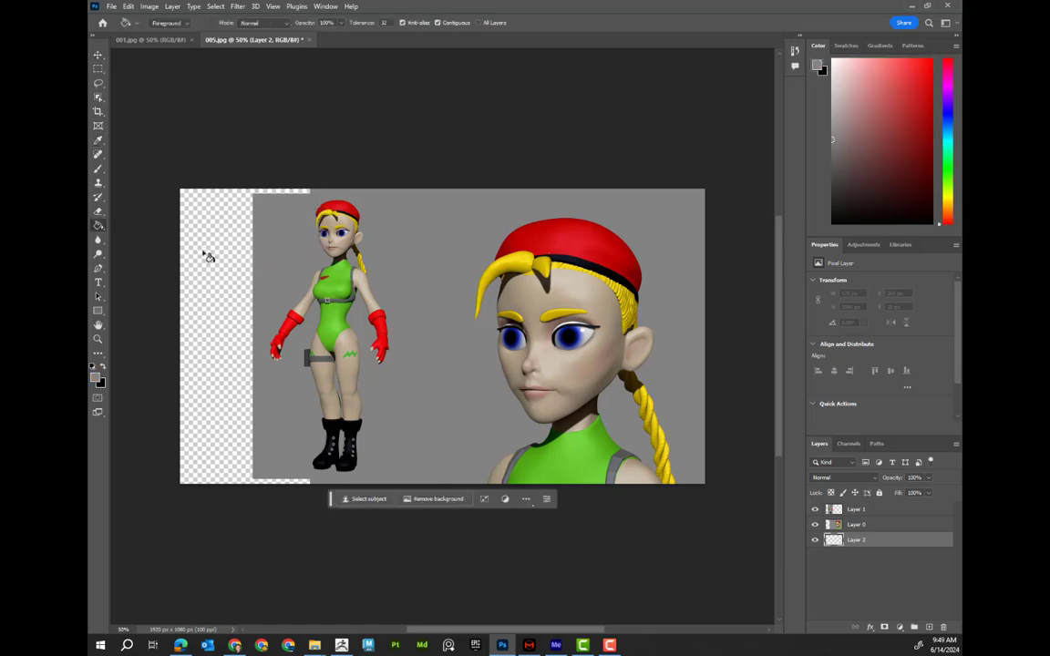
left_click(207, 257)
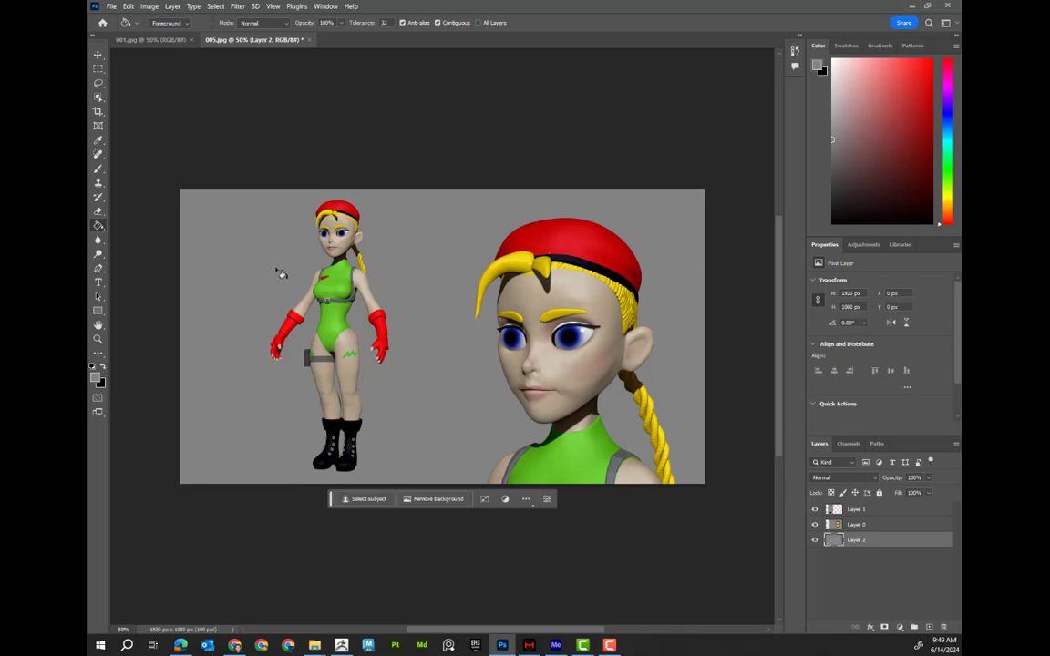
Nudge the full-body character layer slightly to the left
left_click(98, 56)
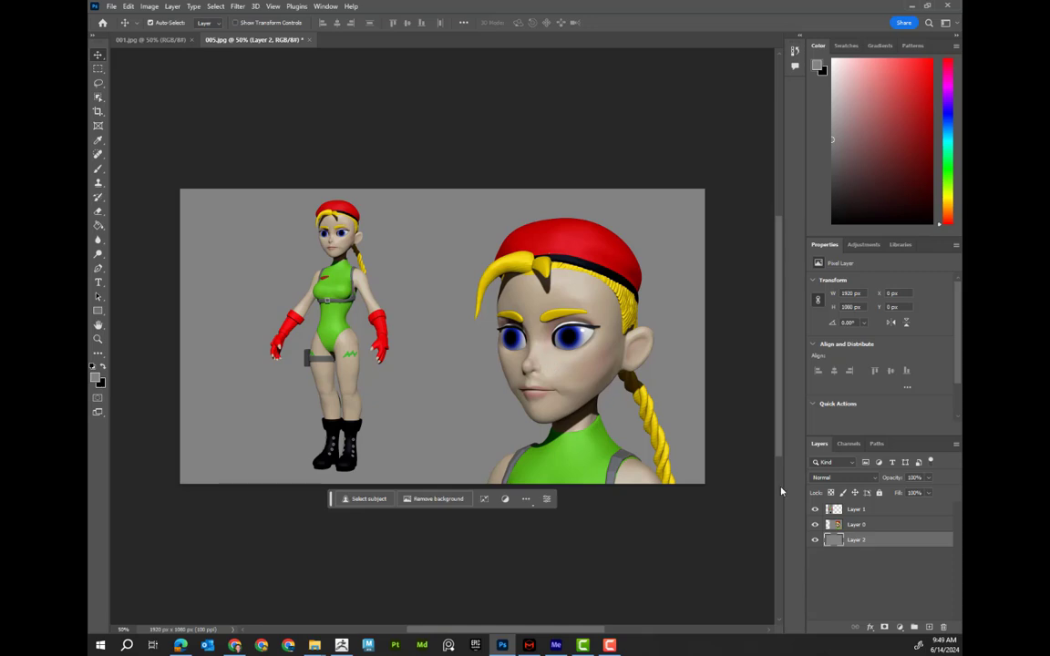
left_click(837, 511)
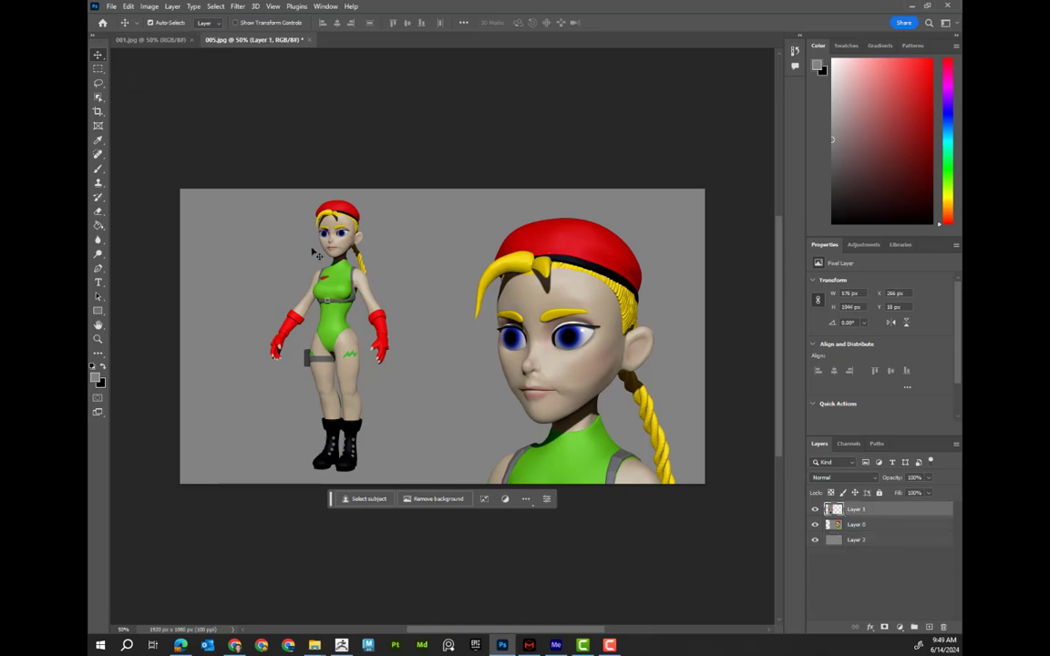
left_click_drag(317, 256, 311, 257)
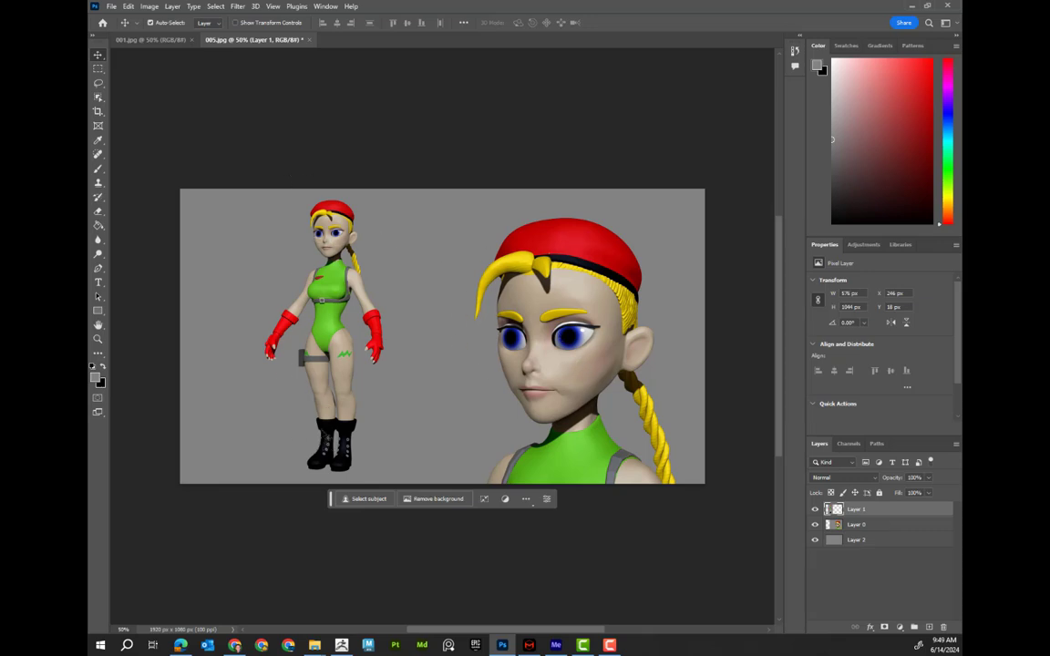
Save a copy of the composite as a JPEG named 015 in the Renders folder
left_click(111, 7)
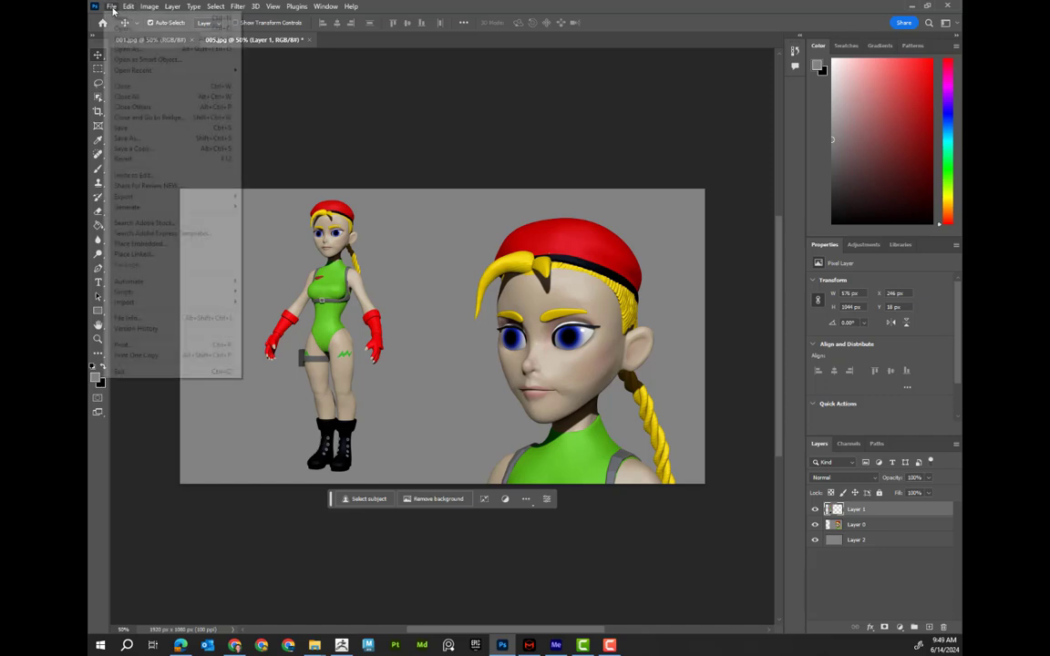
left_click(163, 151)
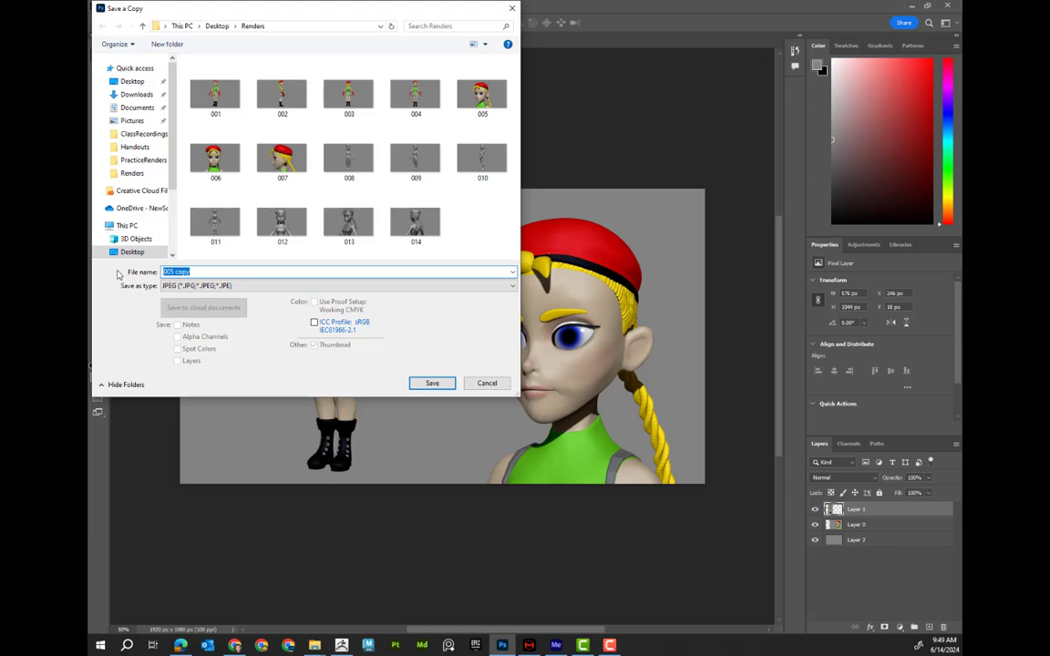
type("015")
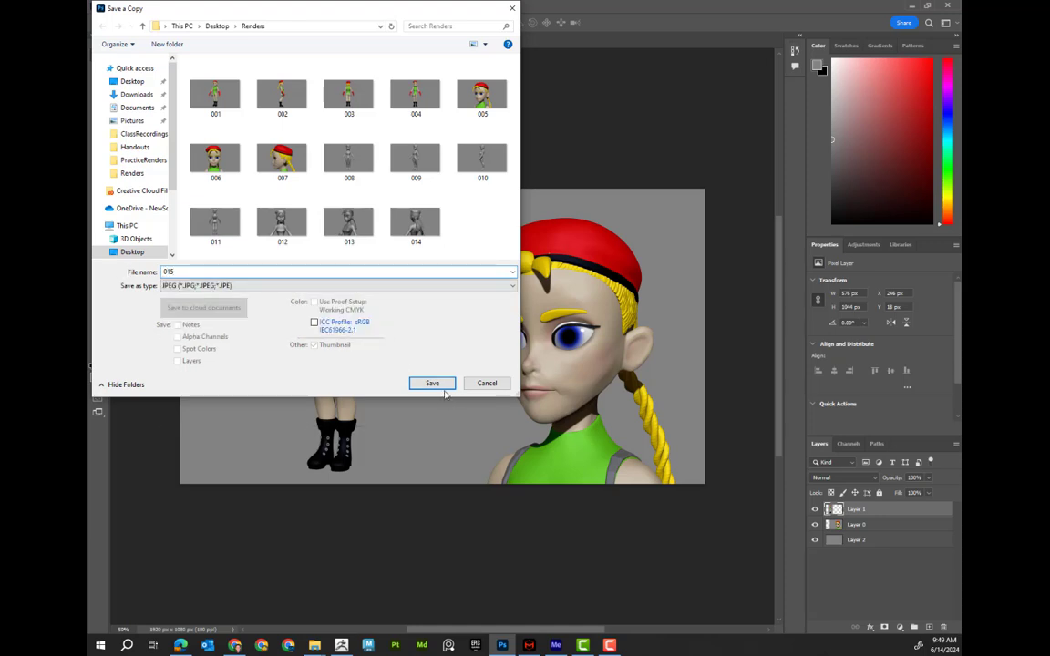
left_click(433, 384)
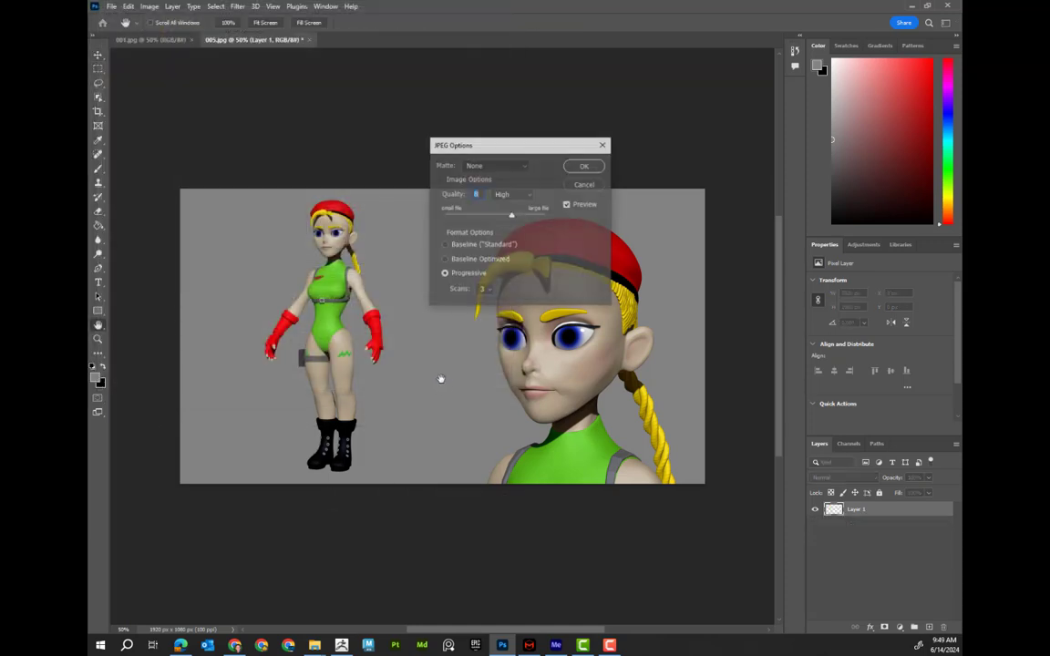
left_click(585, 167)
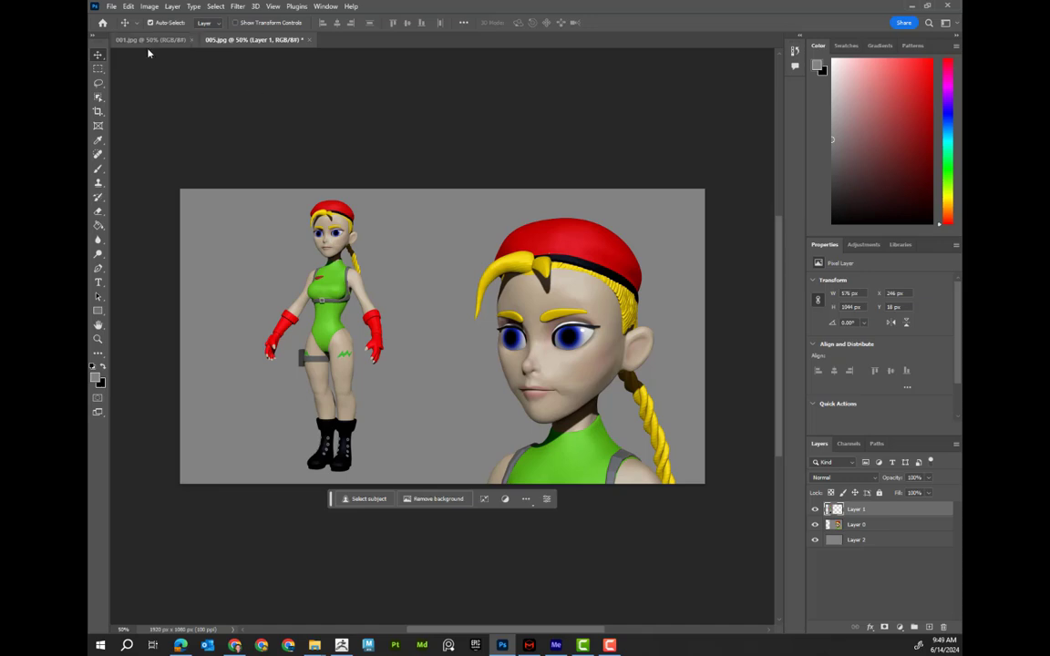
left_click(110, 7)
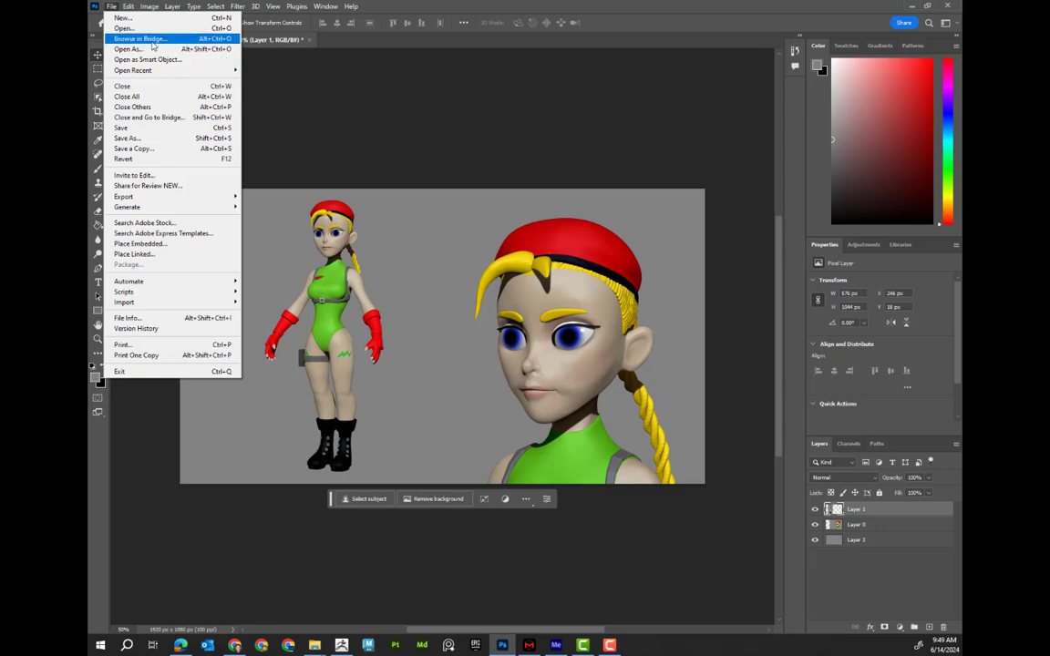
left_click(345, 73)
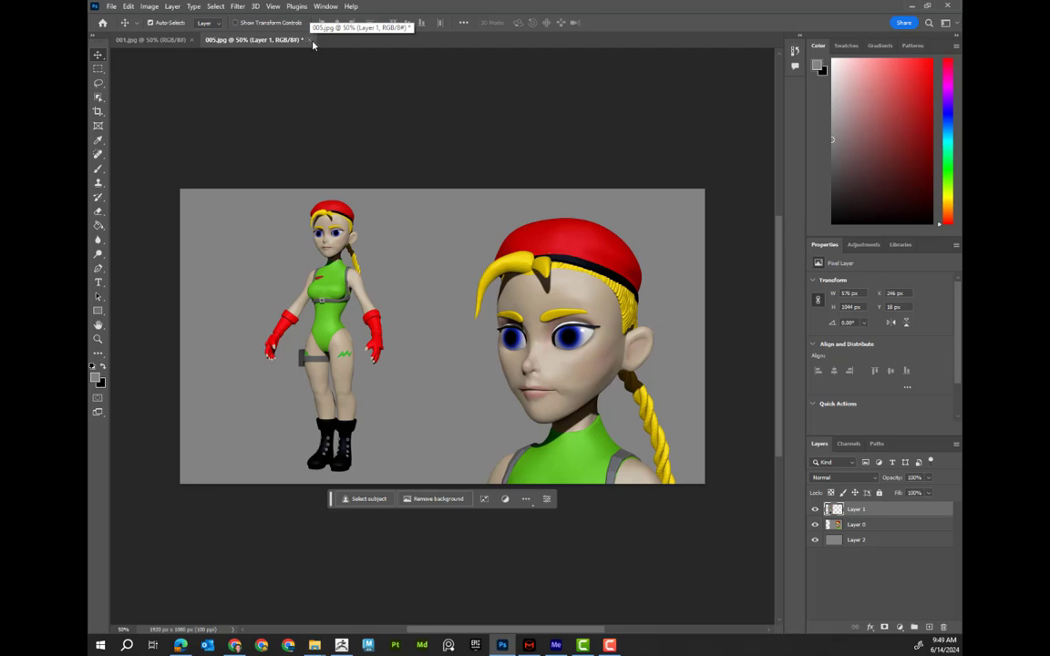
Close the finished composite document without saving further changes
left_click(310, 40)
left_click(537, 237)
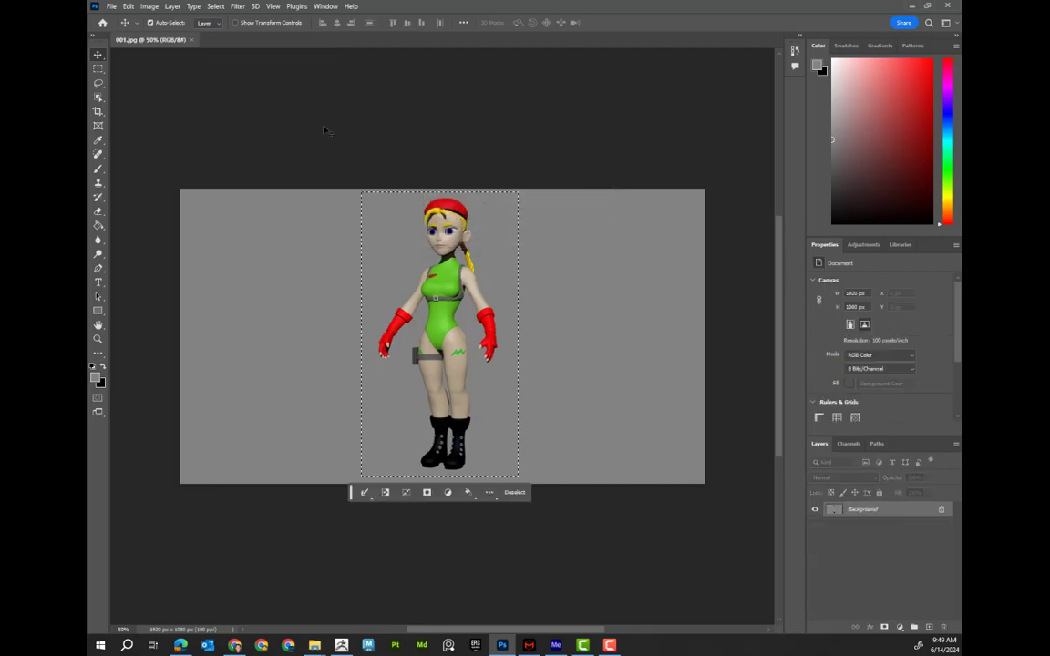
Open renders 002 and 003 from the Renders folder
left_click(114, 8)
left_click(123, 28)
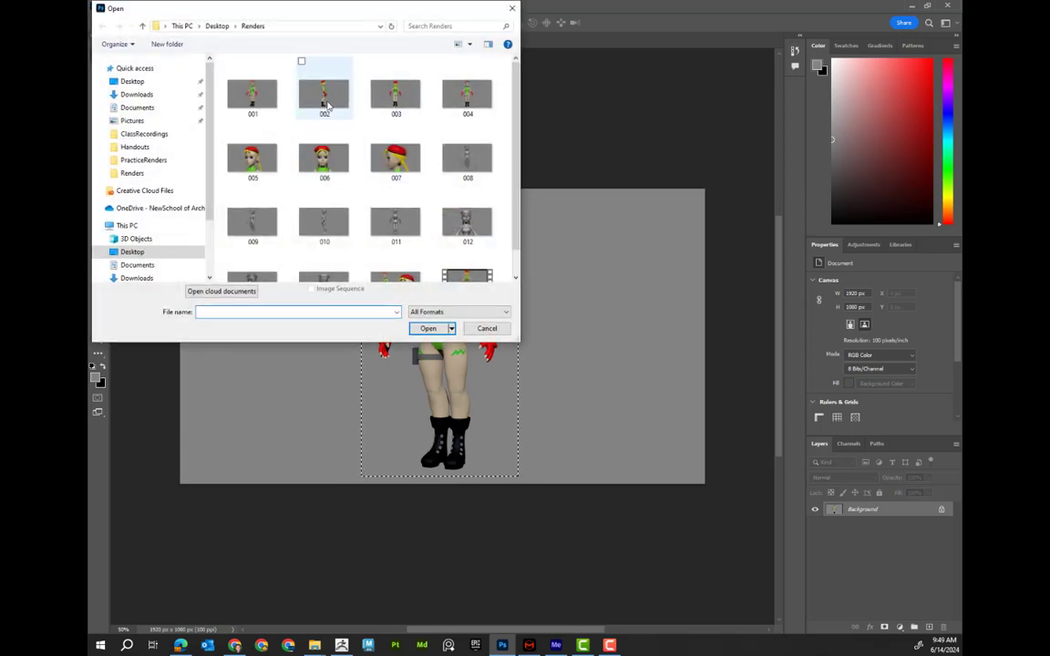
left_click(299, 95)
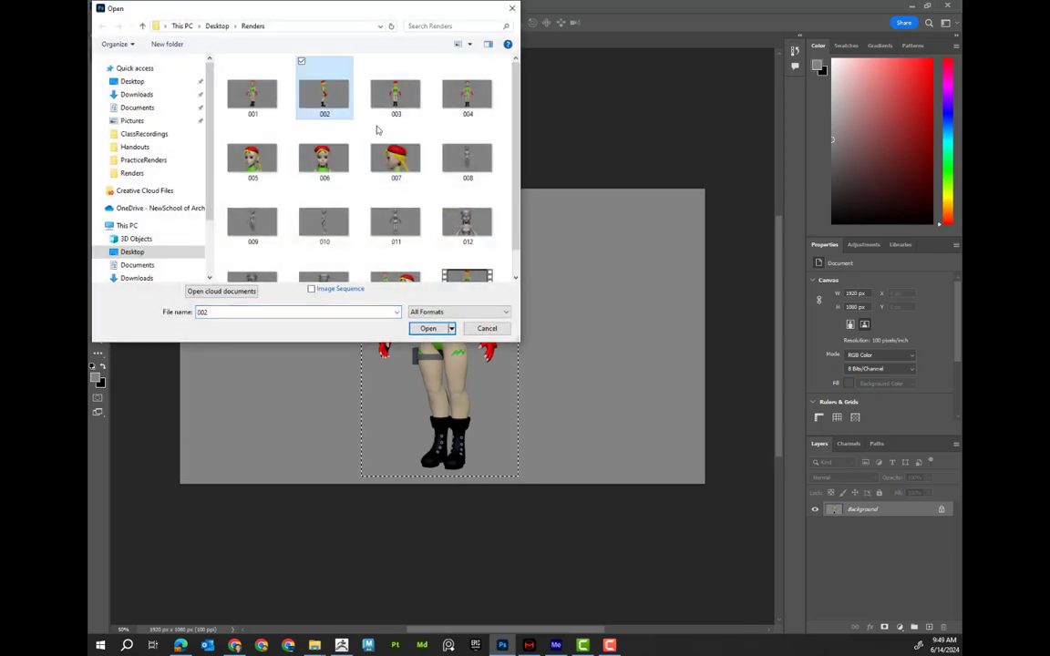
left_click(434, 328)
left_click(112, 7)
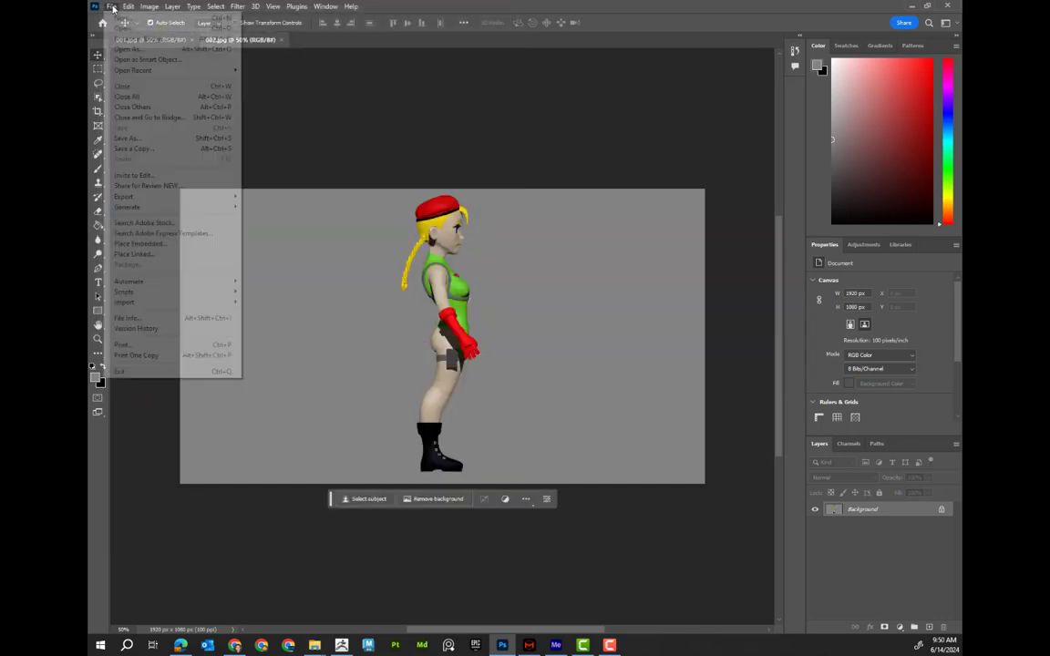
left_click(123, 28)
left_click(385, 109)
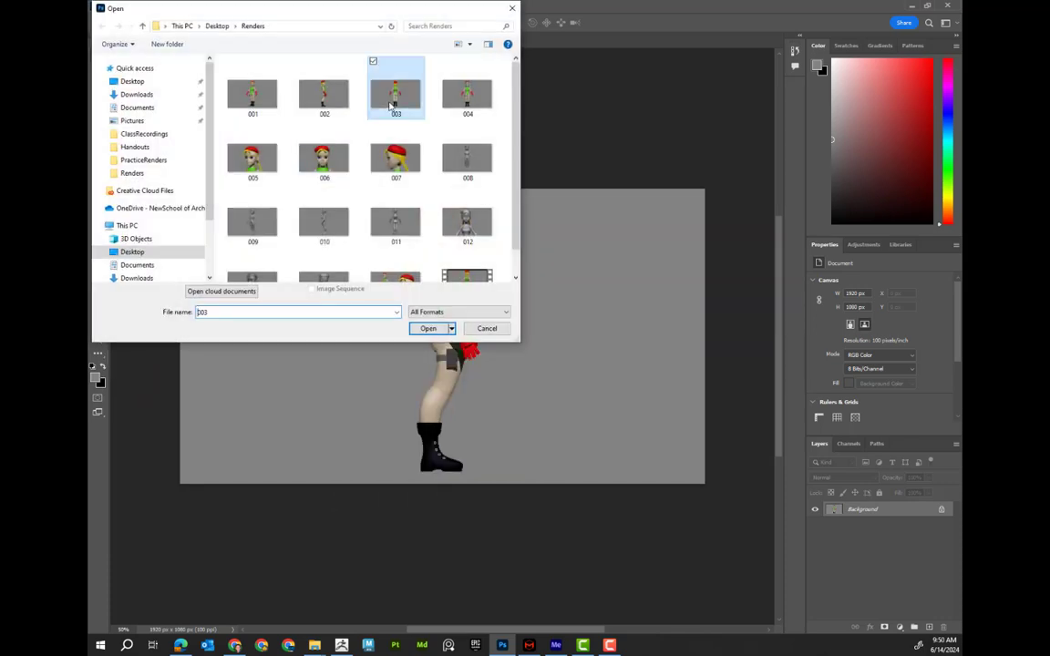
left_click(426, 328)
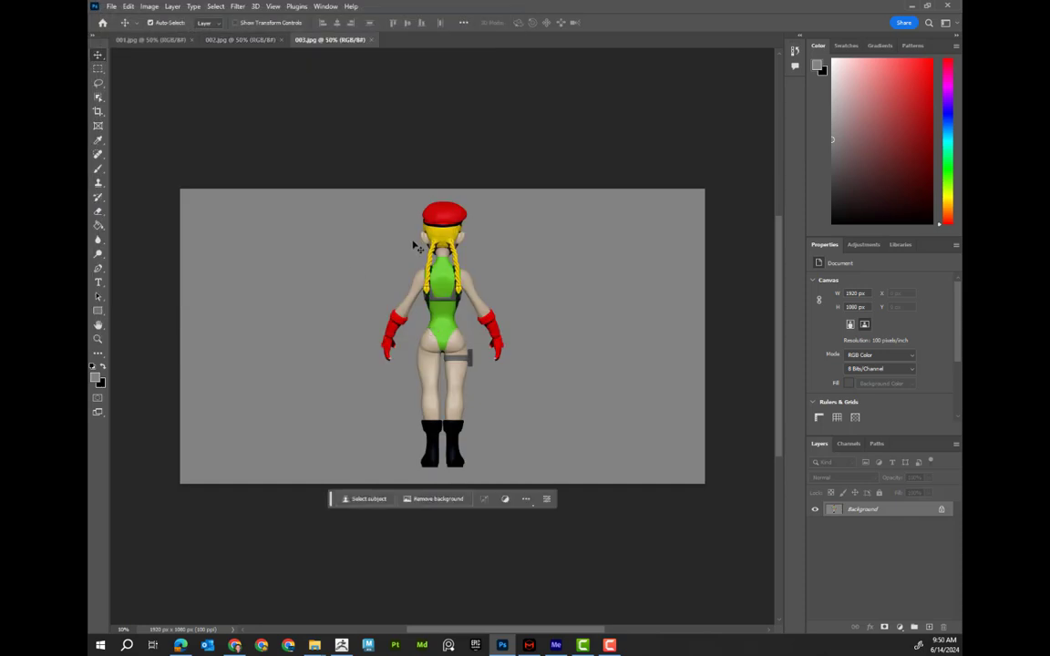
Open render 004 from the Renders folder
left_click(216, 40)
left_click(109, 6)
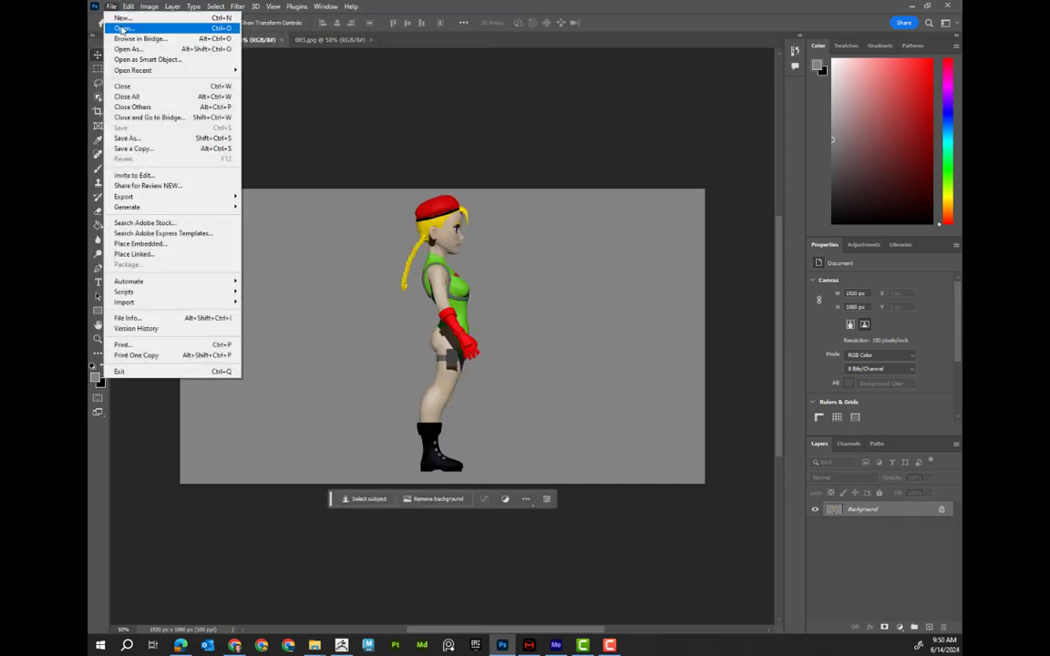
left_click(123, 28)
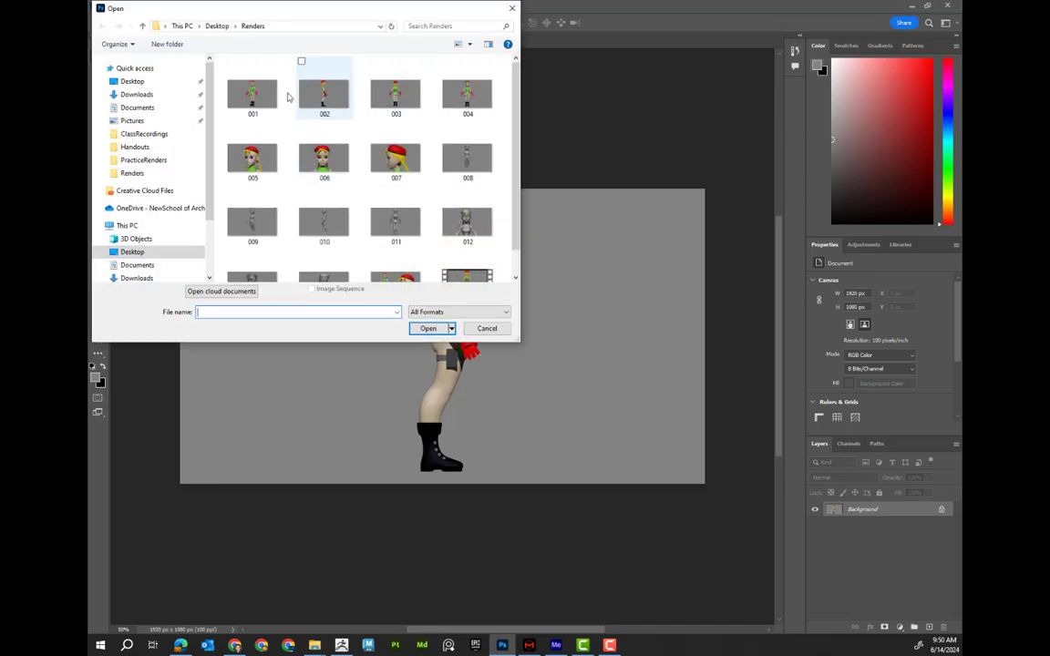
left_click(463, 100)
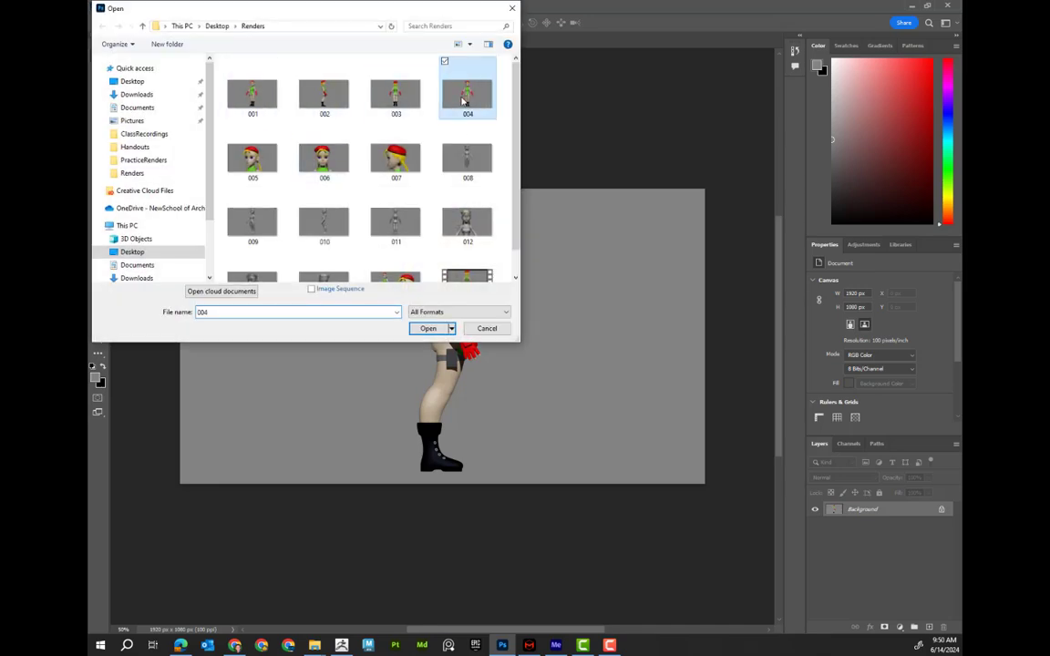
left_click(432, 328)
Select the front-view figure in 004 with a rectangular marquee and paste it into 002
left_click(99, 68)
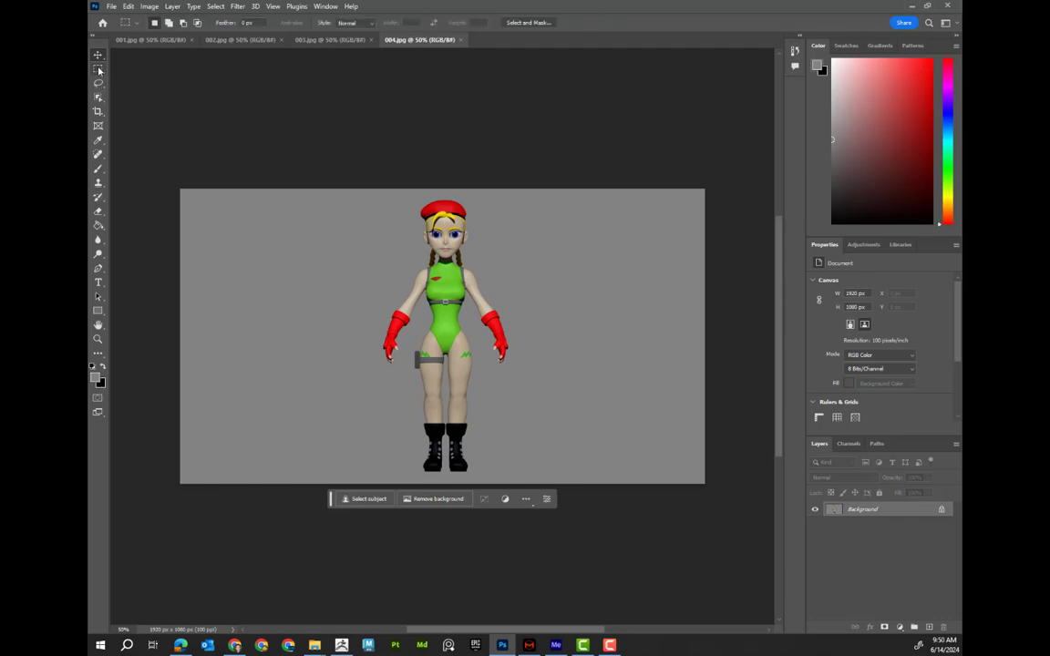
left_click_drag(370, 192, 528, 479)
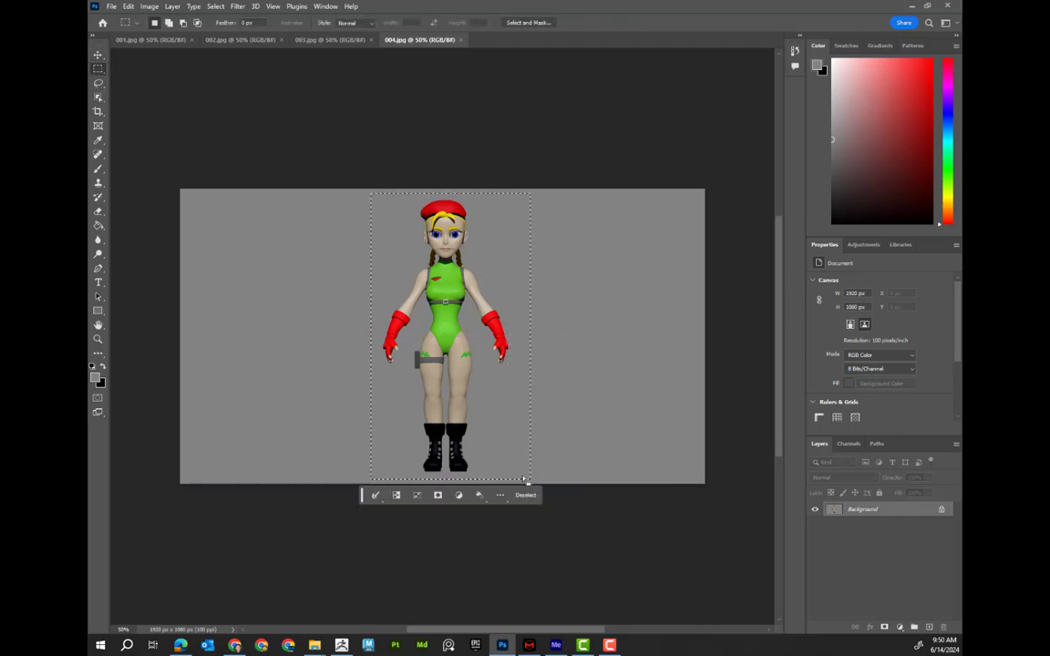
left_click(328, 41)
left_click(271, 42)
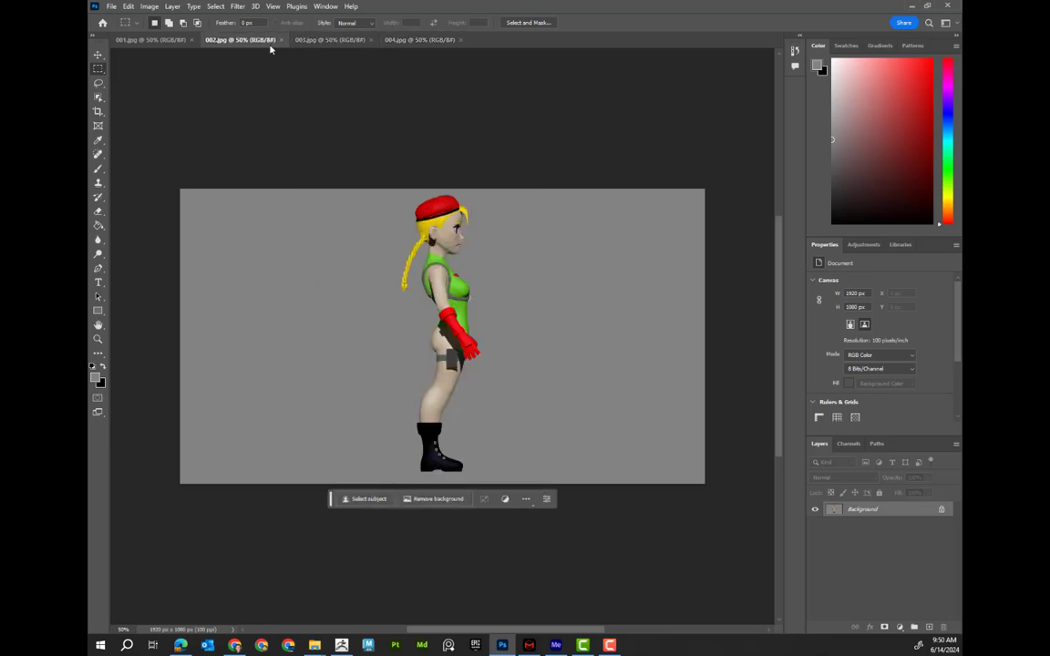
key("ctrl+v")
Move the pasted front-view figure left of the side view and convert the background into Layer 0
left_click(98, 56)
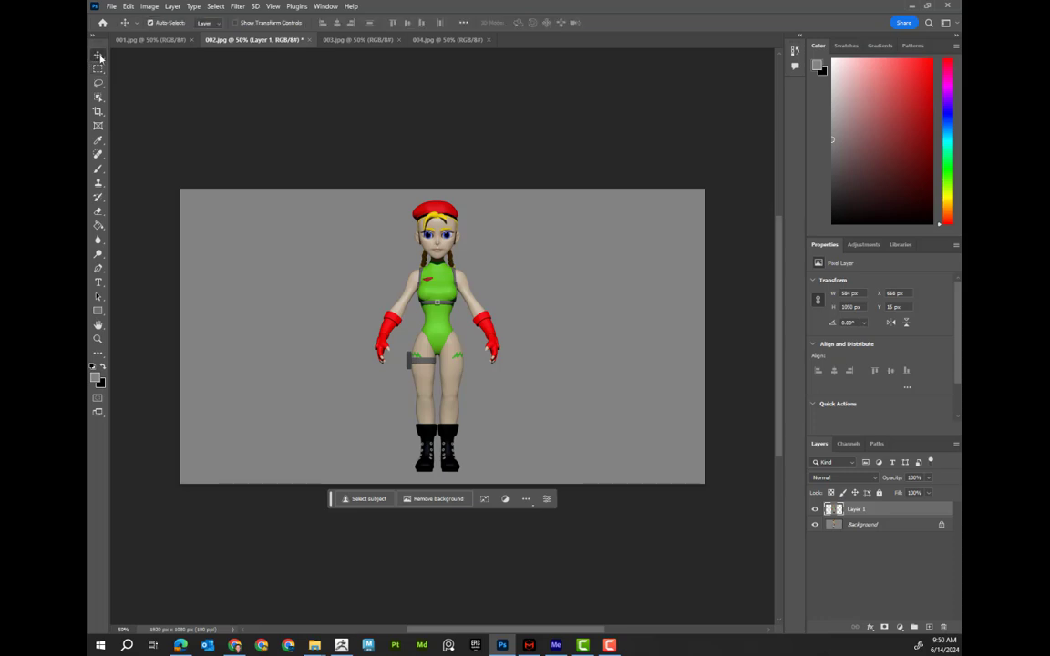
left_click_drag(453, 288, 339, 284)
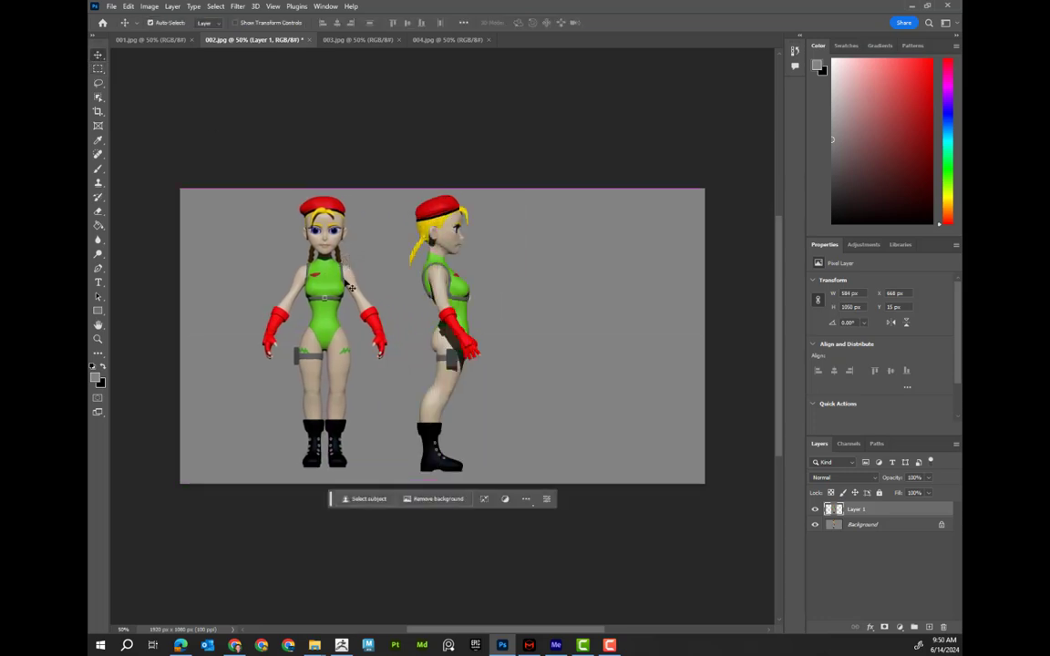
double_click(888, 526)
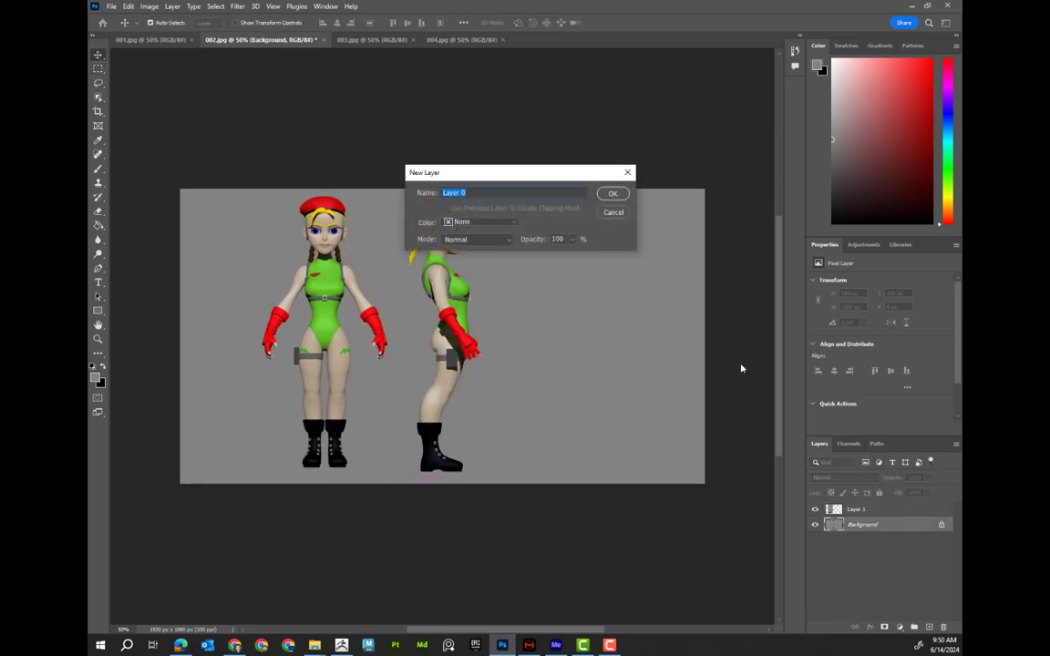
left_click(614, 193)
Shift the side-view and front-view figures to the right, spacing them across the canvas
left_click_drag(475, 283, 542, 279)
left_click_drag(321, 280, 334, 280)
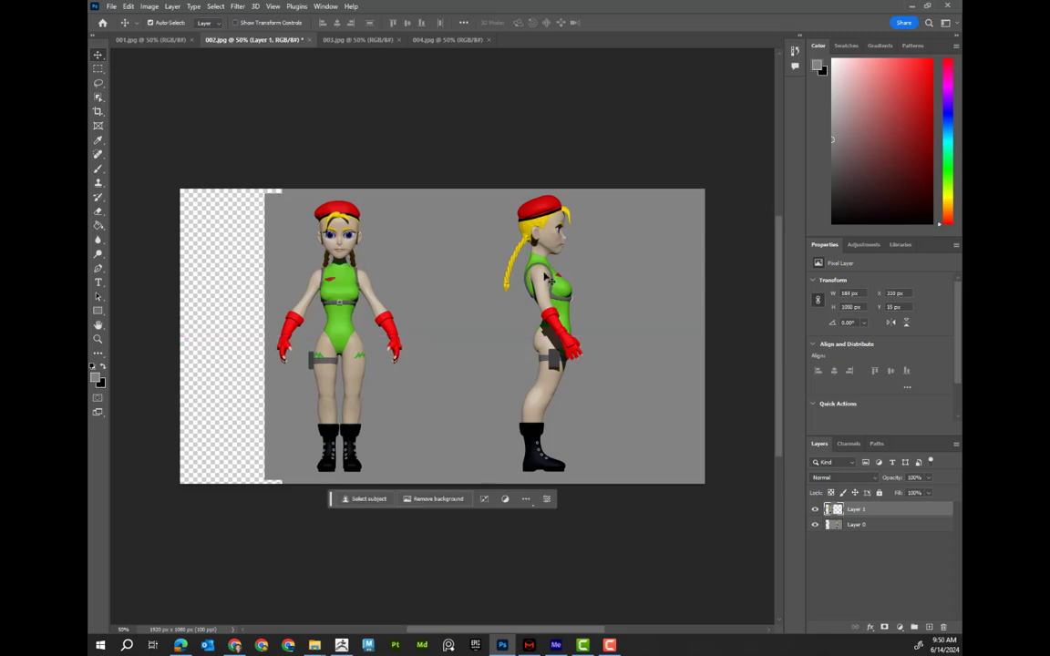
left_click_drag(547, 276, 539, 277)
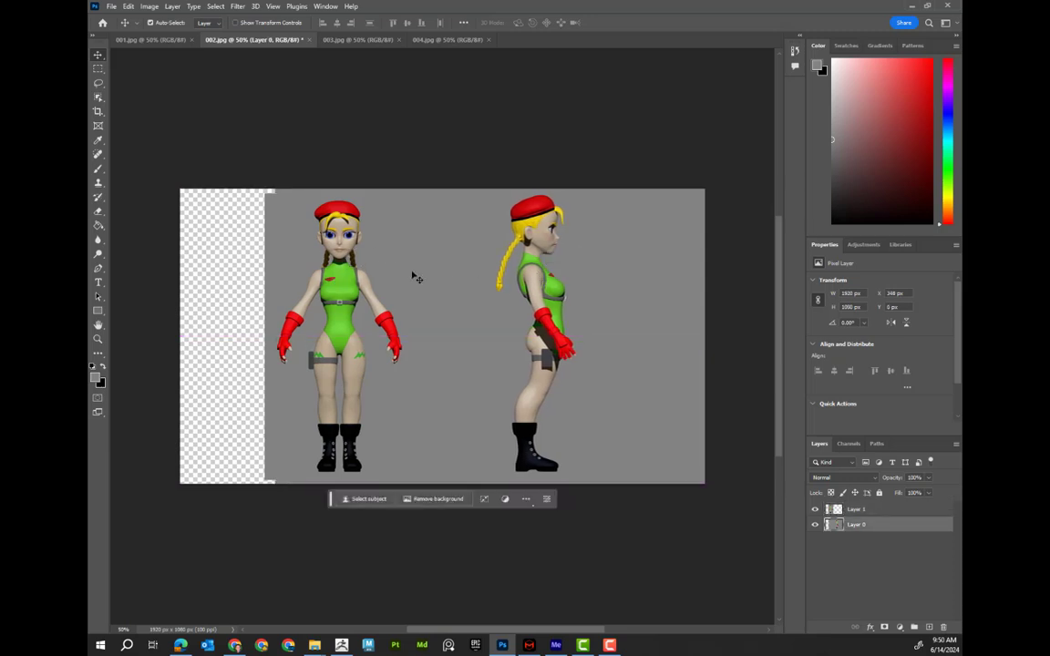
left_click_drag(367, 292, 461, 293)
left_click_drag(557, 295, 628, 295)
left_click_drag(440, 286, 456, 286)
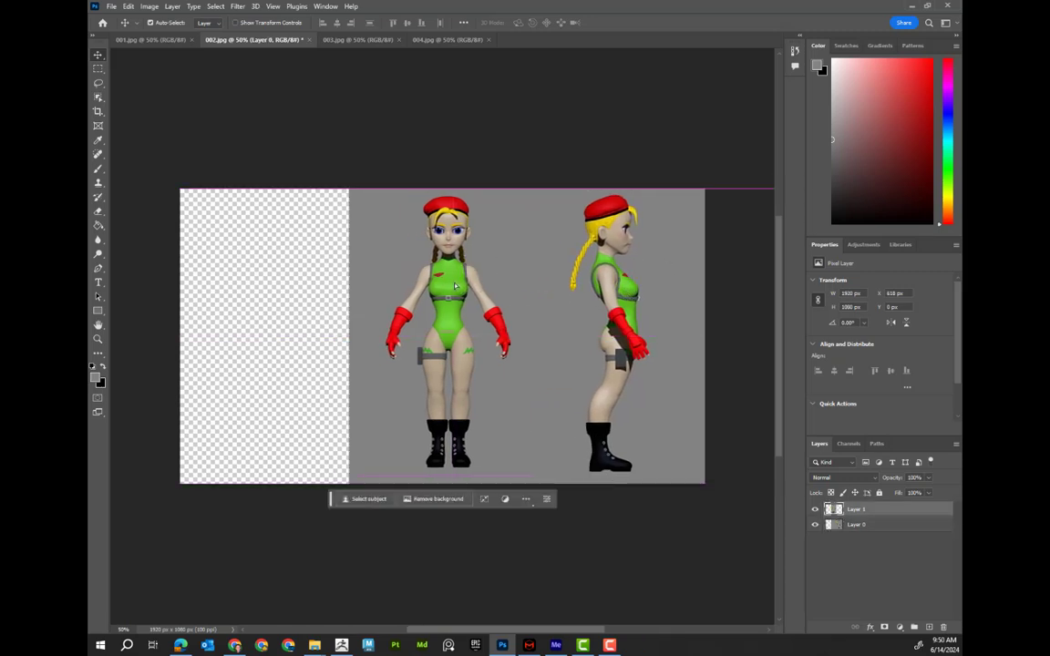
Open render 003 again from the Renders folder
left_click(111, 6)
left_click(119, 27)
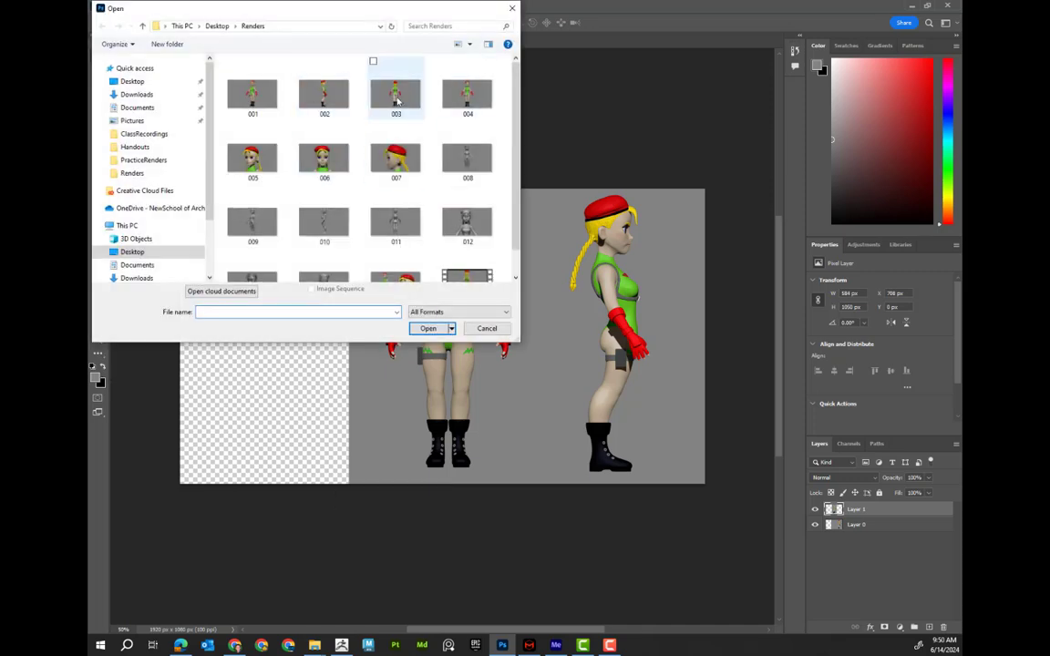
left_click(398, 96)
left_click(442, 330)
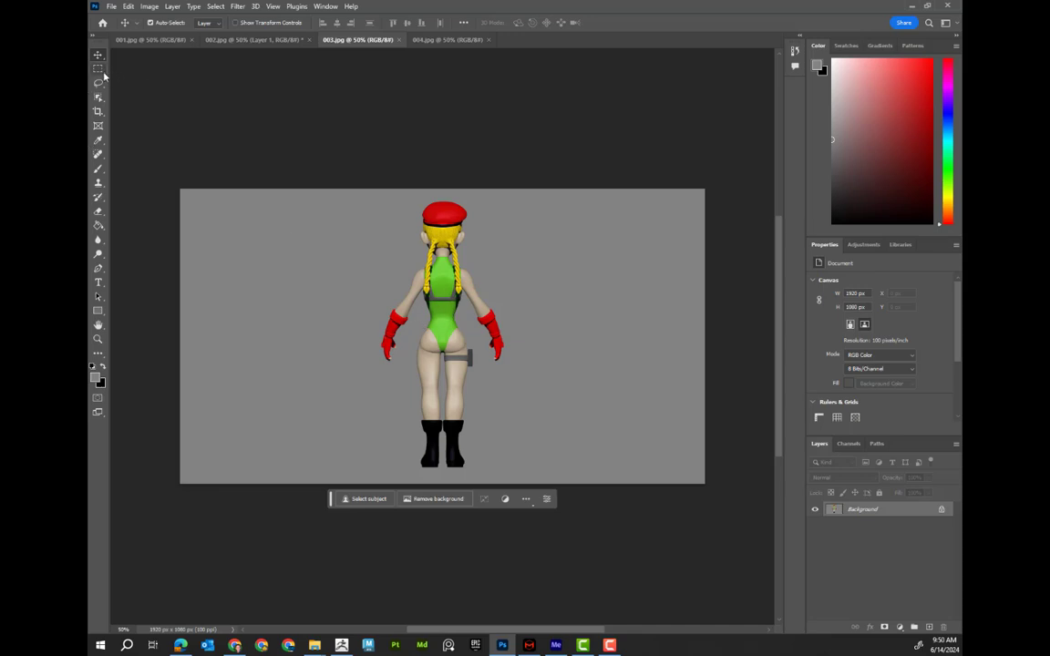
Copy the back-view figure from 003 with a rectangular marquee, paste it into 002, and place it at the canvas's left side
left_click(99, 70)
left_click_drag(357, 195, 521, 473)
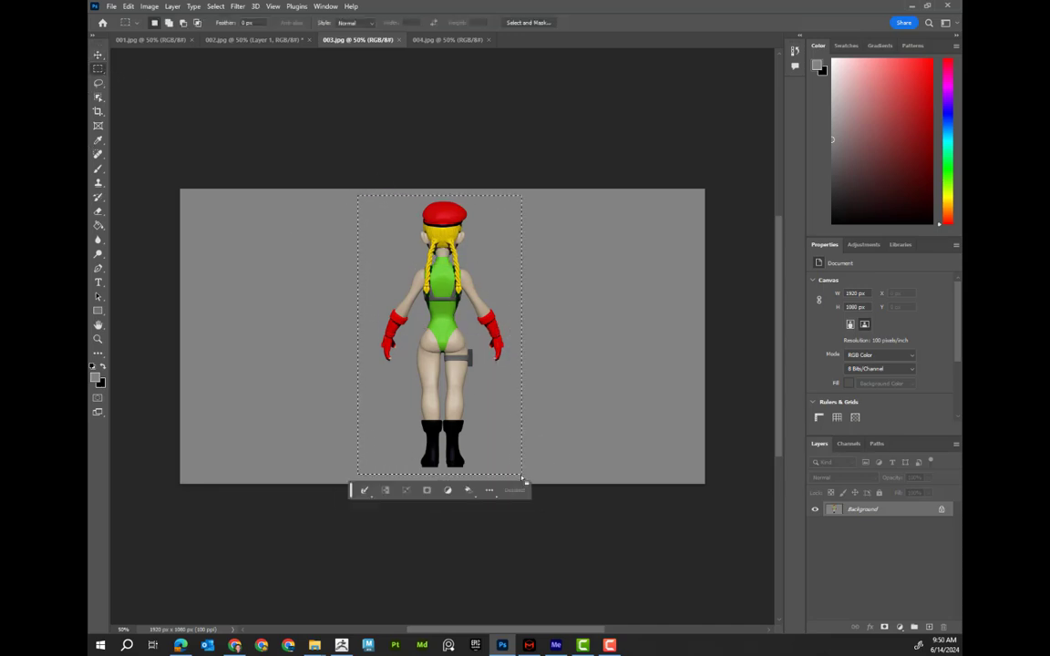
left_click(438, 40)
left_click(264, 42)
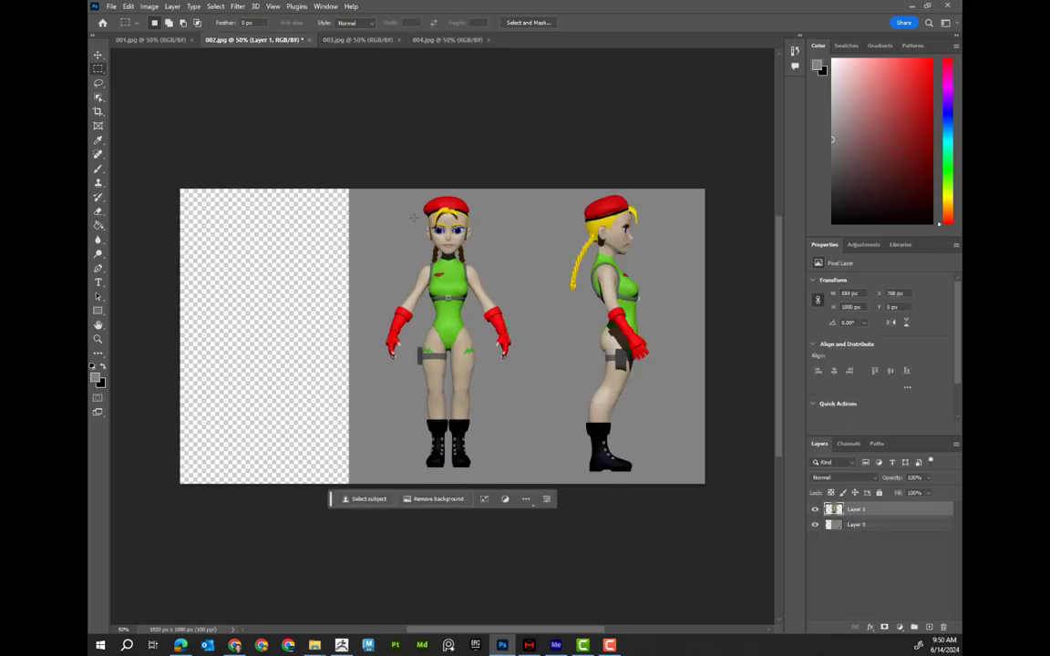
key("ctrl+v")
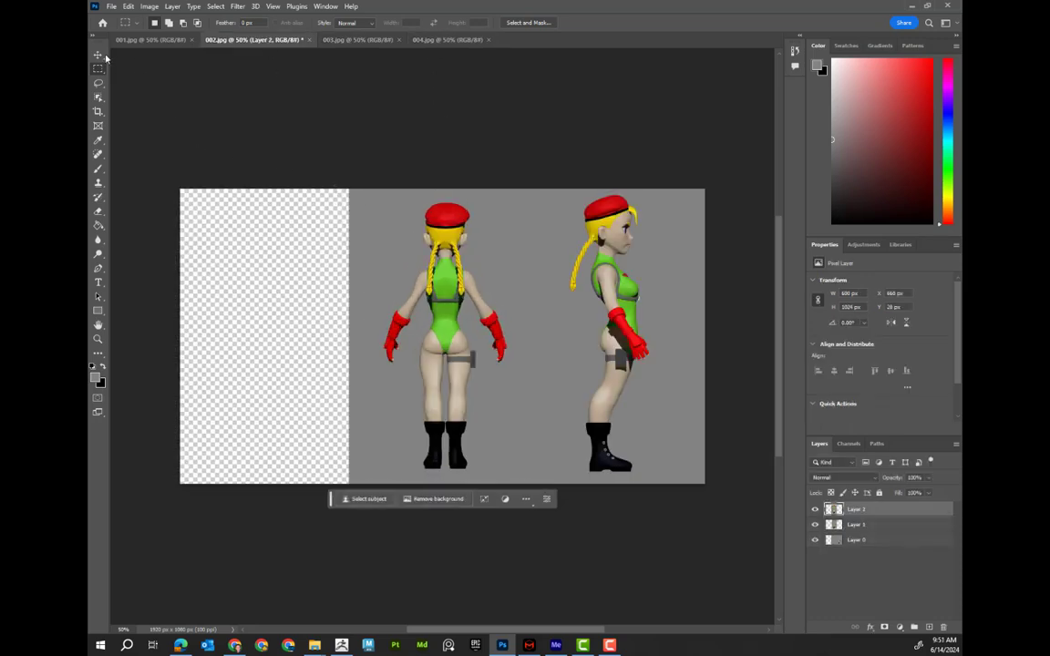
left_click(97, 55)
left_click_drag(456, 287, 296, 286)
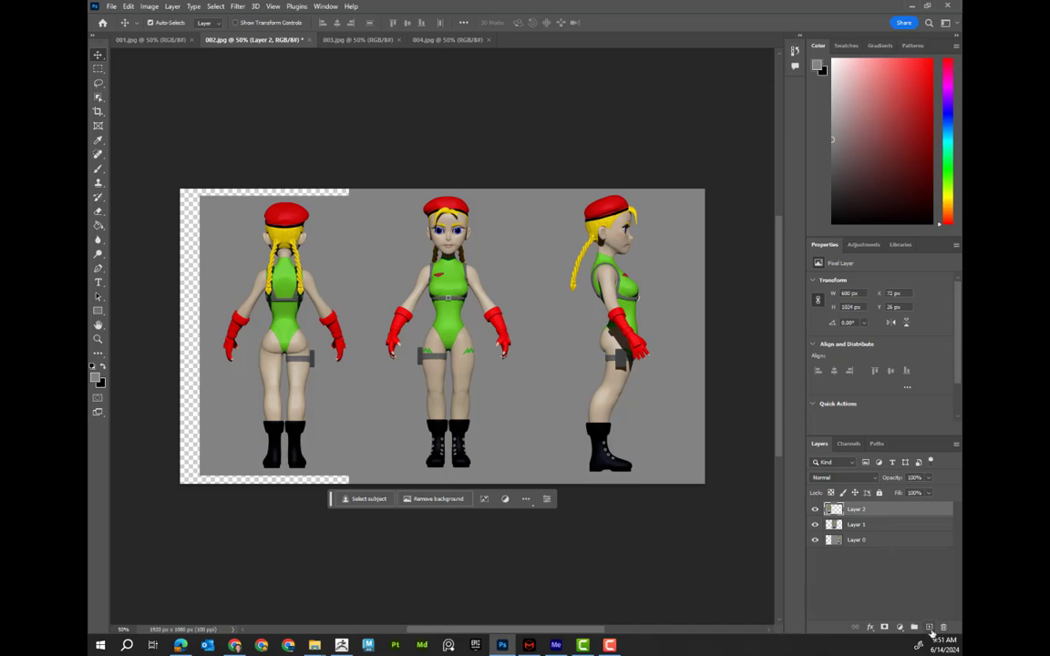
Add a new layer at the bottom of the stack and fill it with the gray backdrop color sampled from the image
left_click(930, 628)
left_click_drag(880, 512, 875, 561)
left_click(98, 139)
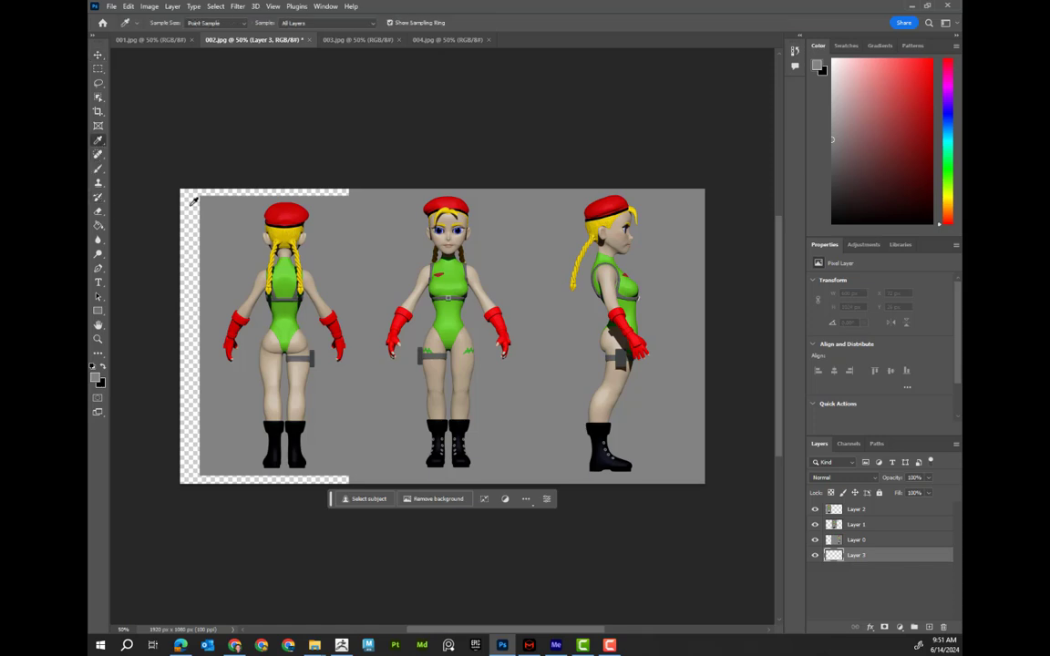
key("g")
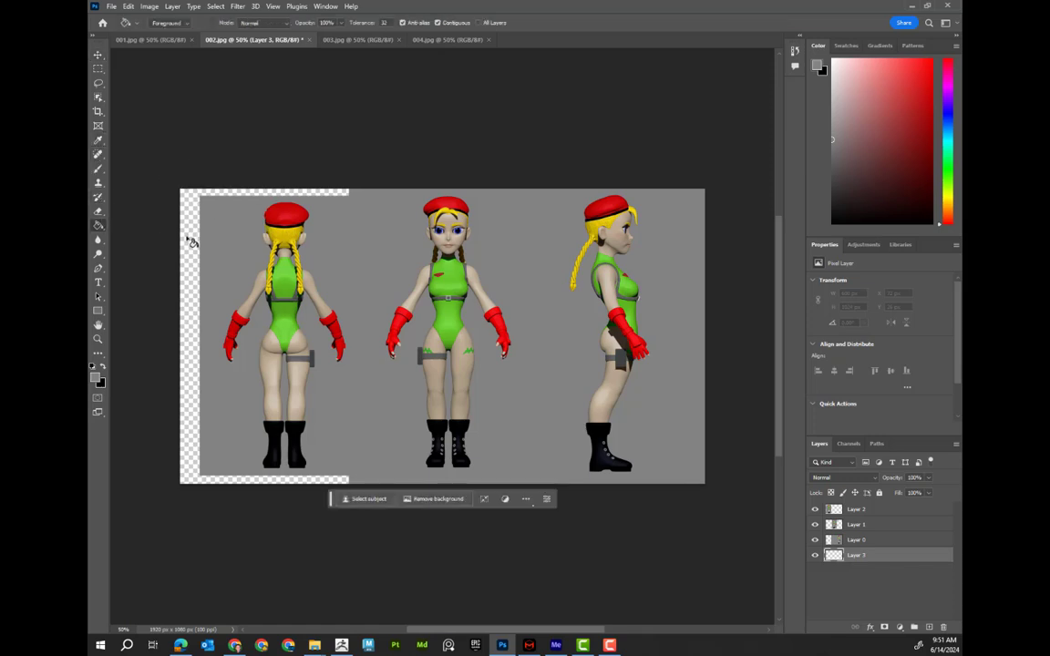
left_click(192, 236)
Nudge the front-view figure slightly down and the back-view figure slightly left
left_click(97, 55)
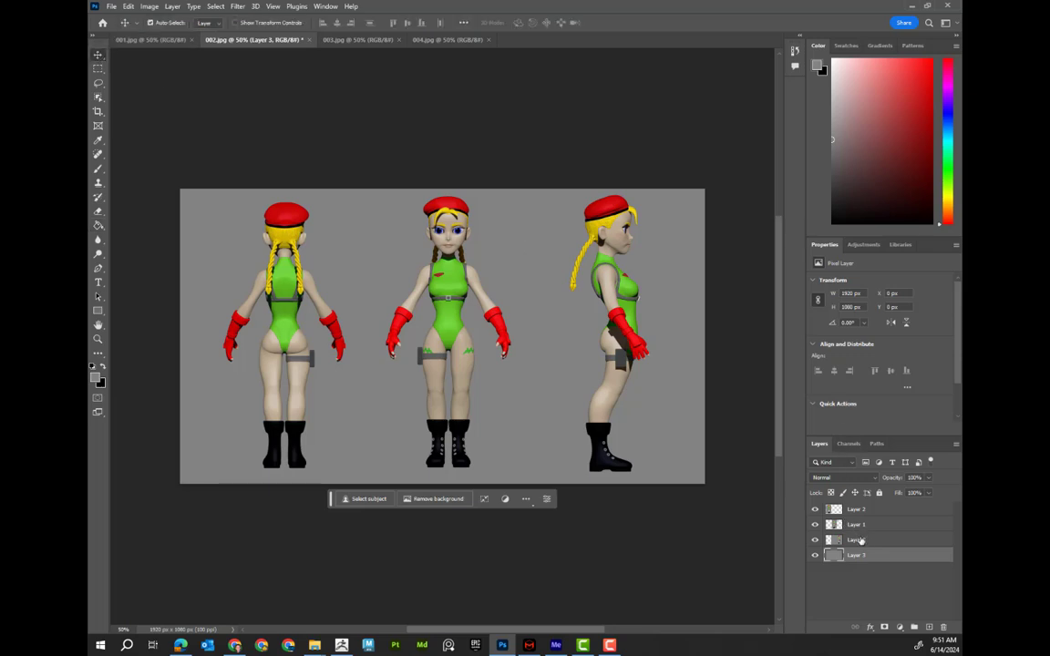
left_click(293, 324)
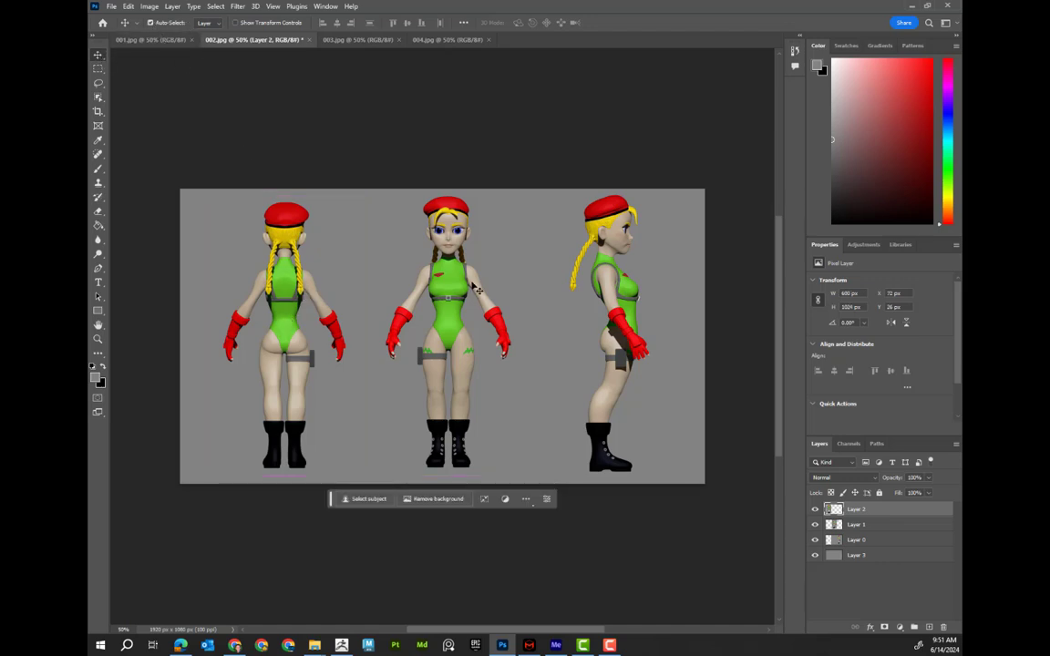
left_click(617, 291)
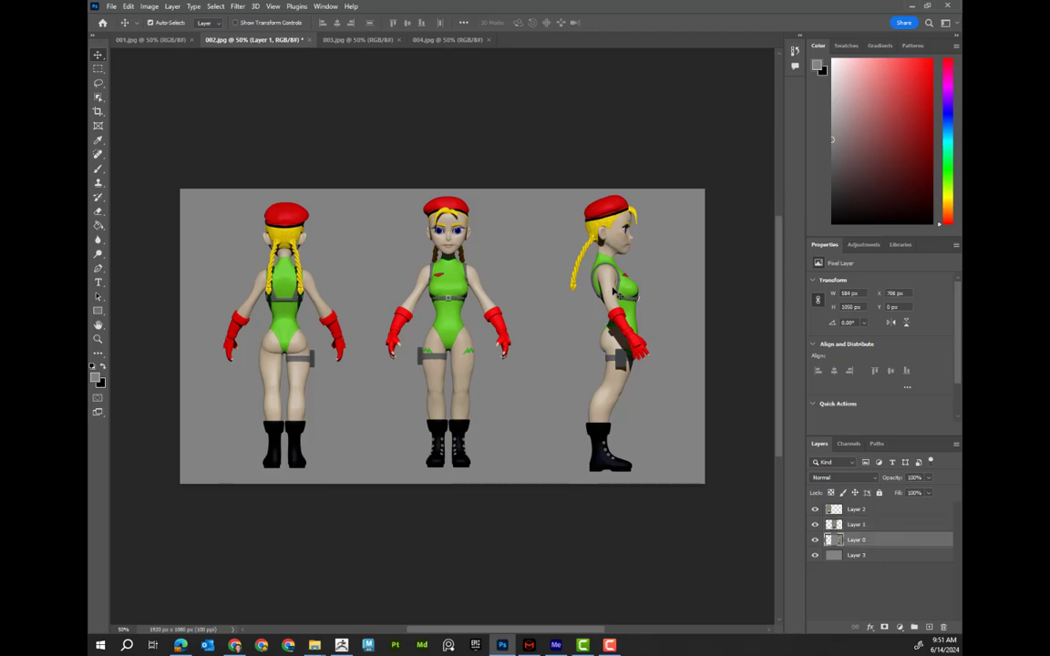
left_click_drag(462, 302, 462, 306)
left_click_drag(306, 268, 301, 269)
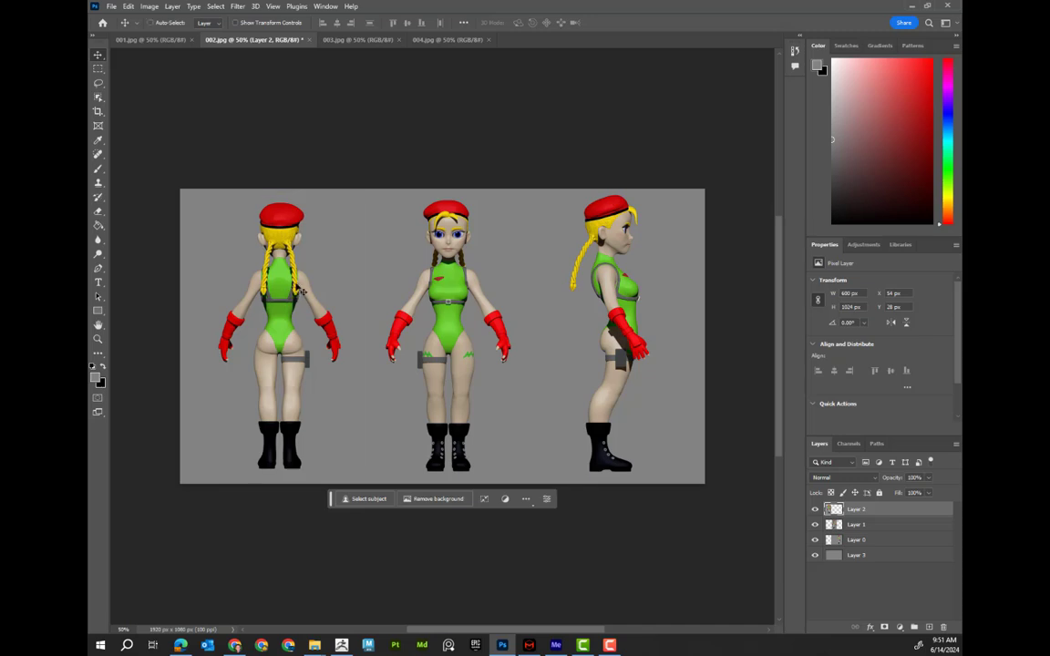
Slightly widen the back-view figure with Free Transform and commit the change
key("ctrl+t")
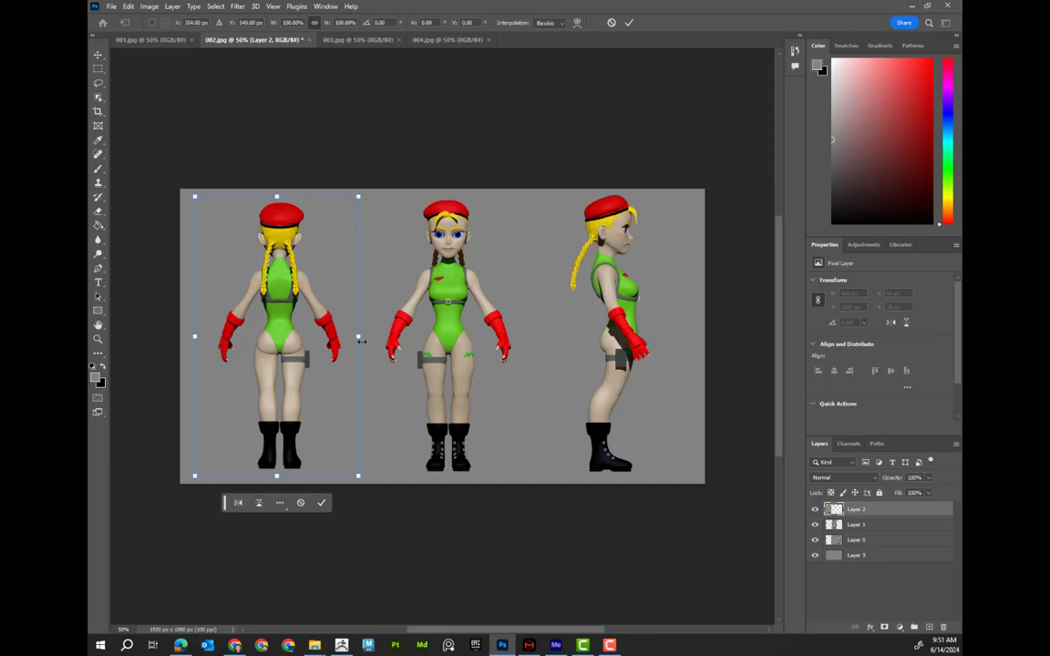
left_click_drag(358, 336, 308, 337)
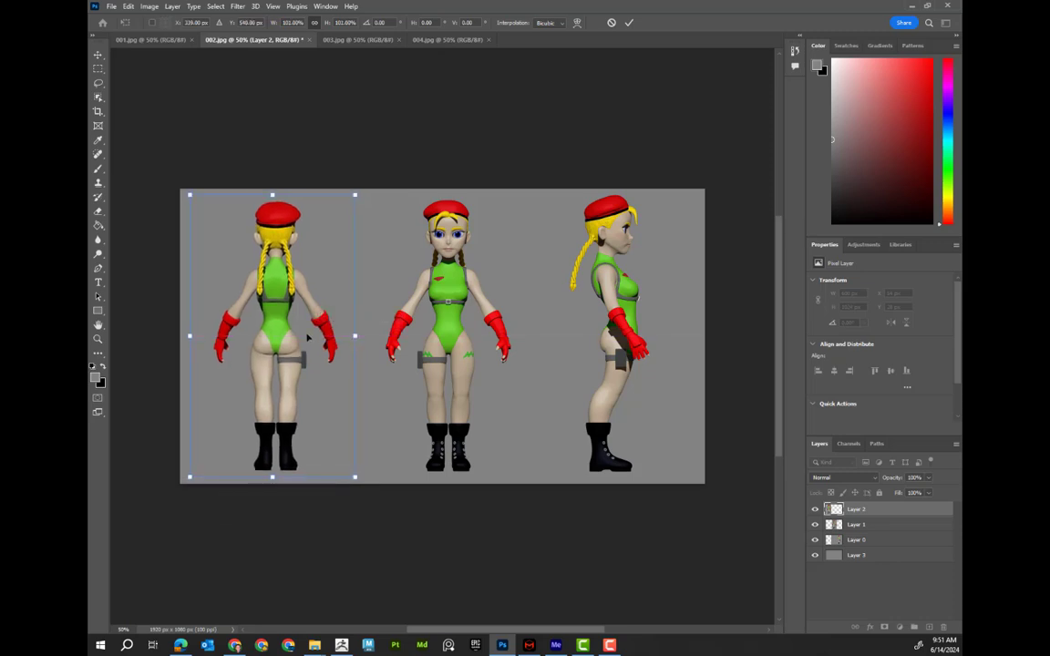
key("Return")
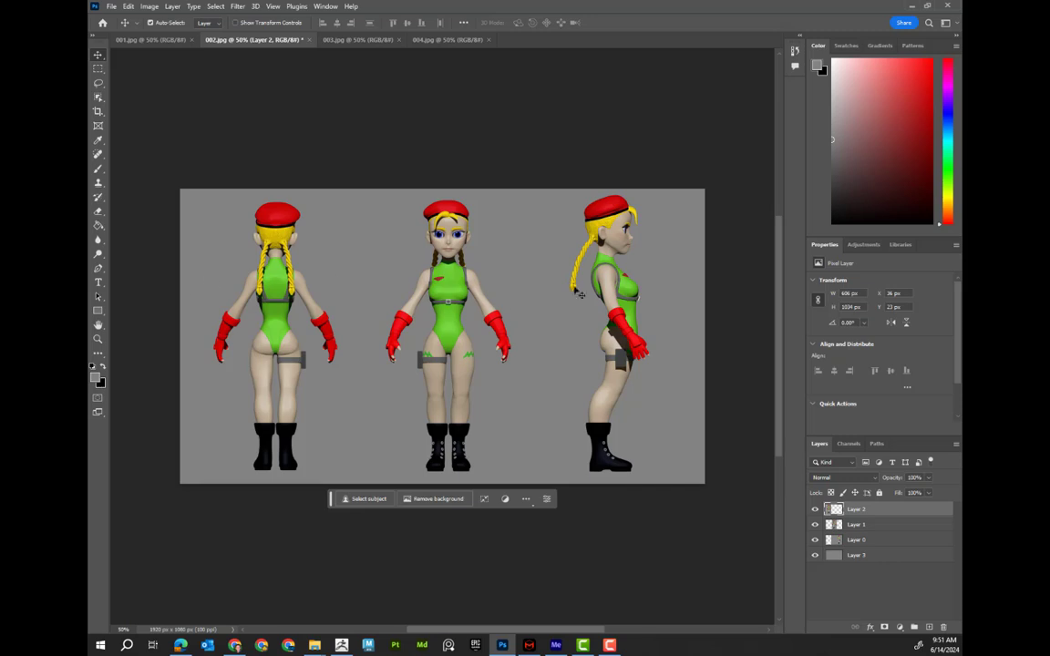
Save a copy of the turnaround sheet as a JPEG named 016 in the Renders folder
left_click(111, 6)
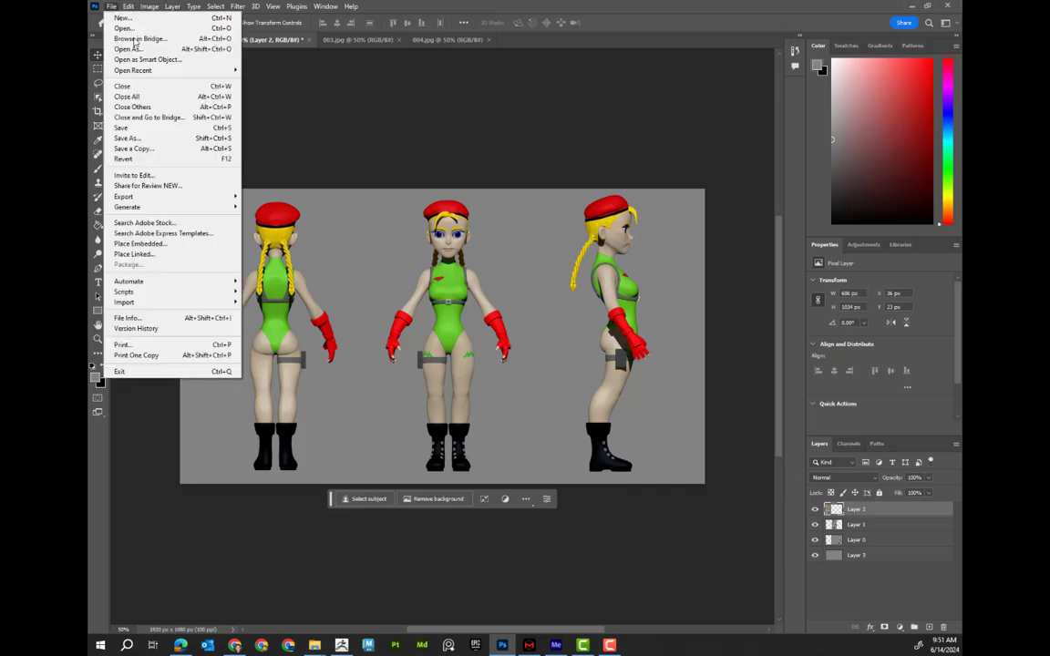
left_click(178, 149)
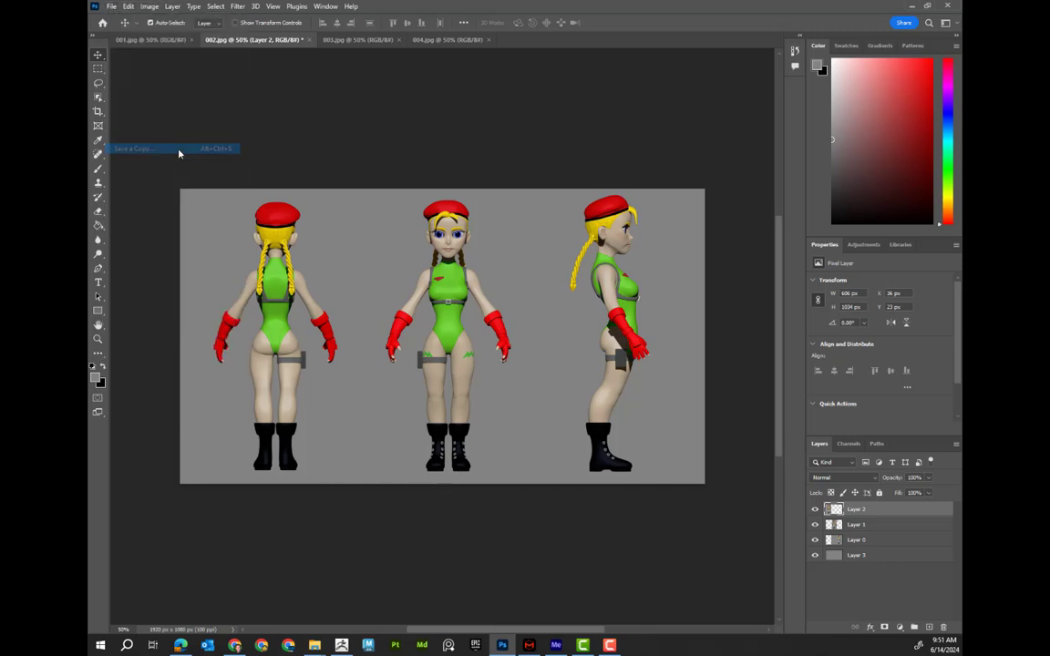
left_click(504, 232)
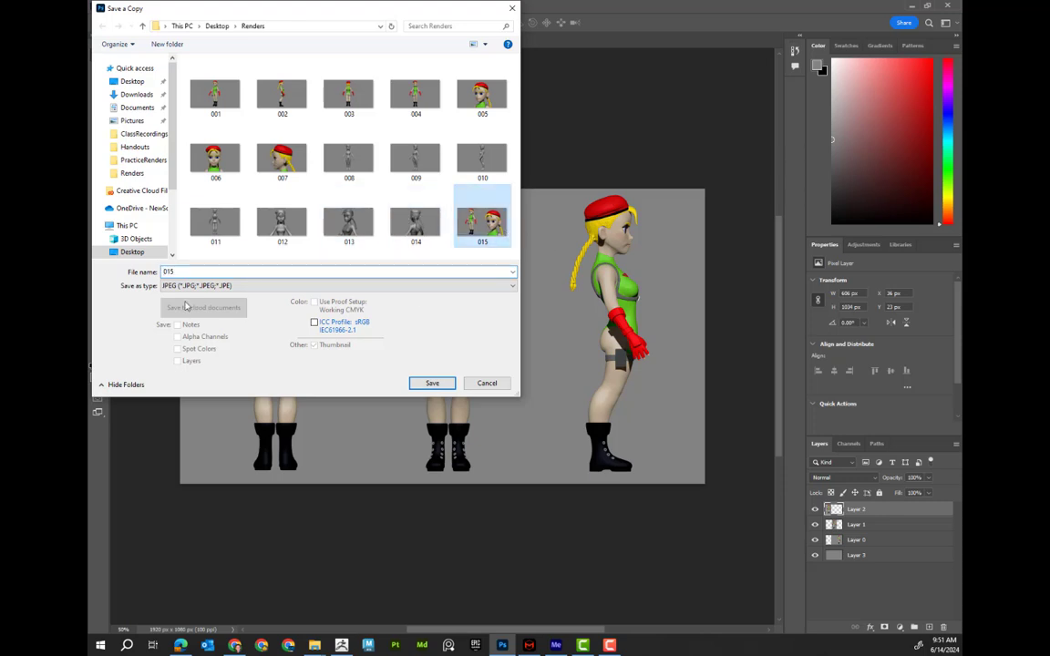
double_click(168, 272)
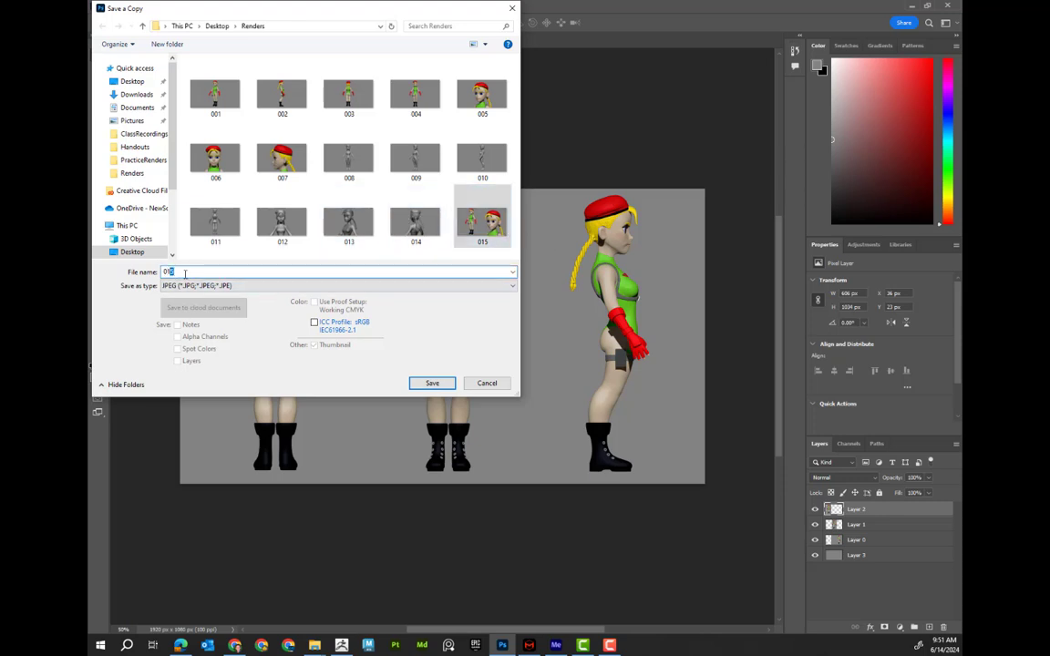
type("6")
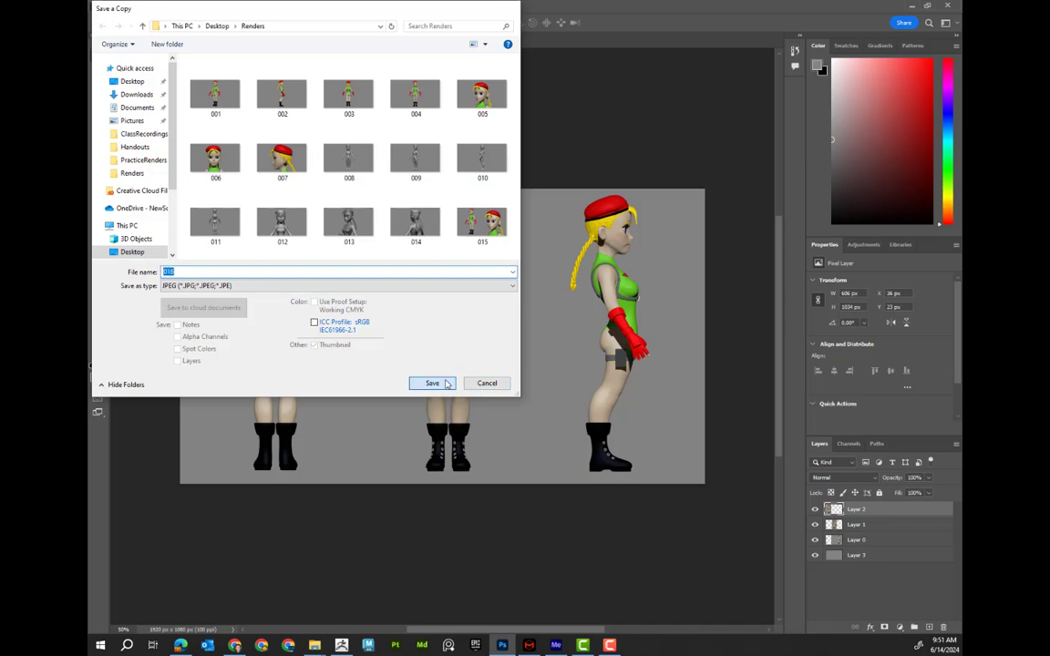
left_click(432, 382)
left_click(585, 166)
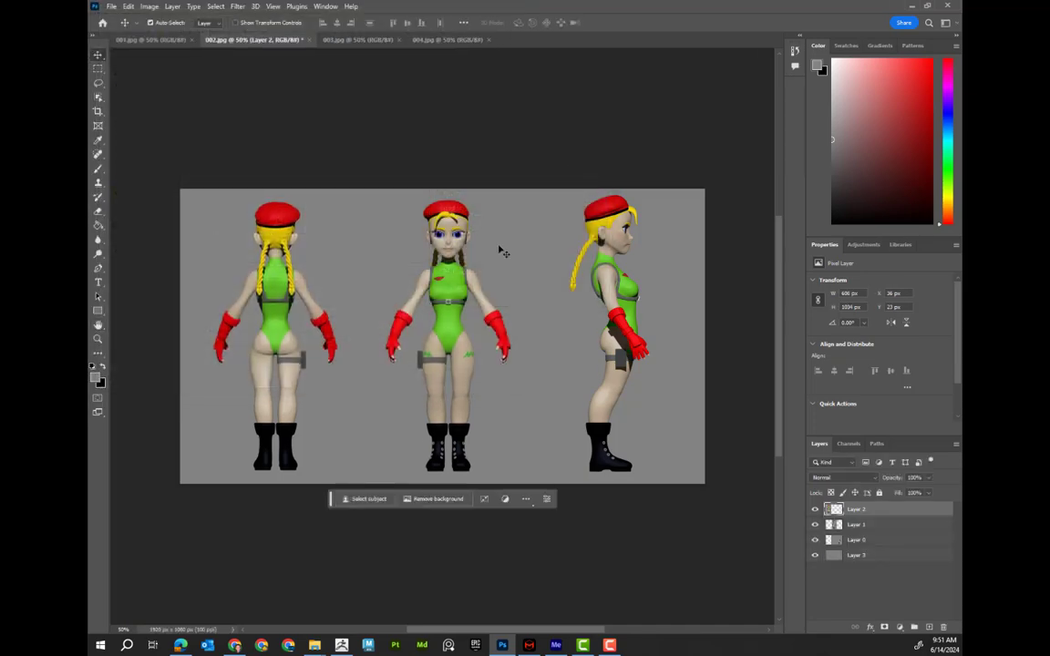
Close all open documents without saving changes
left_click(112, 7)
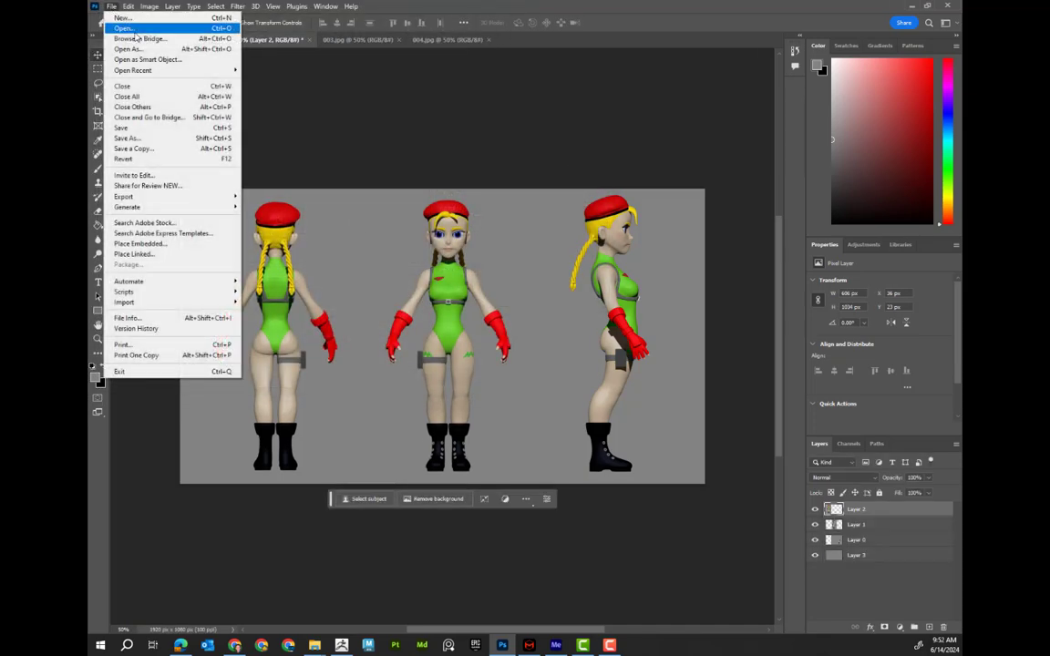
left_click(400, 93)
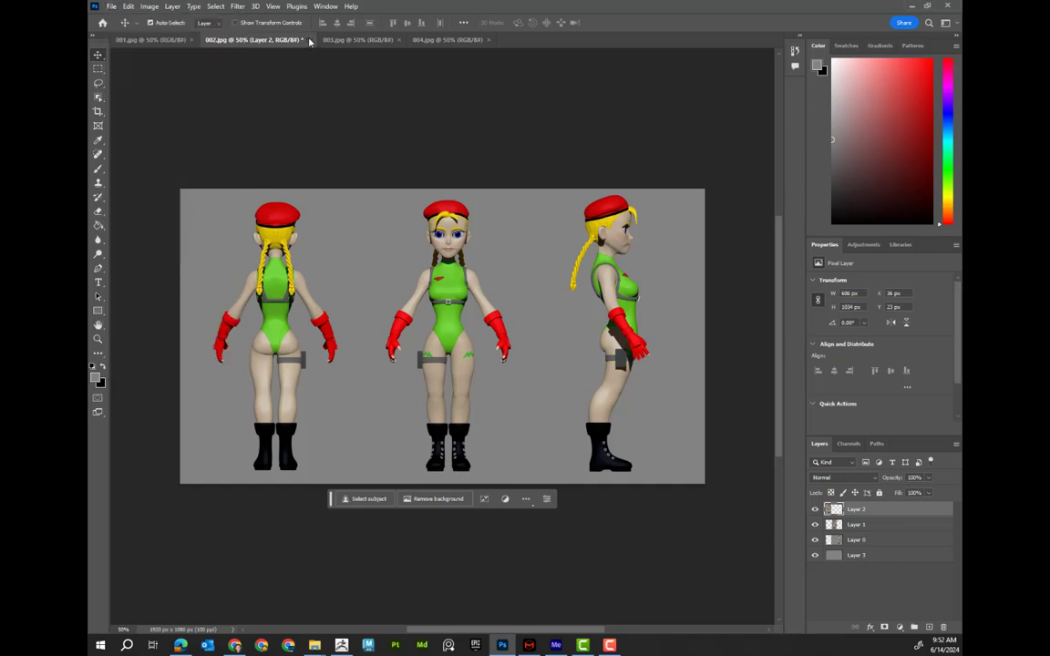
left_click(308, 40)
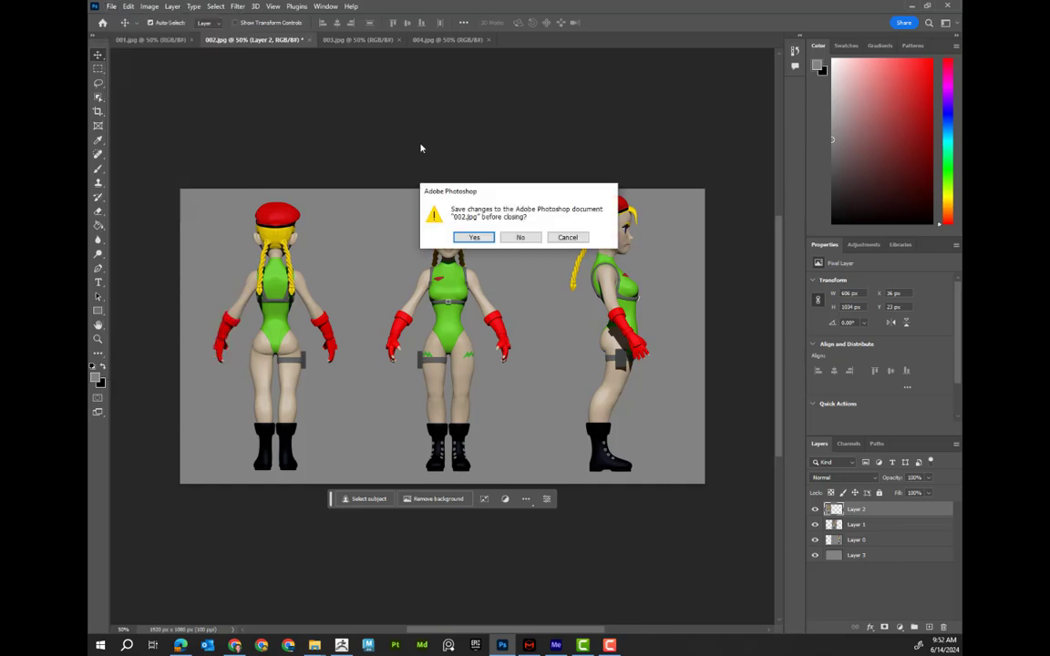
left_click(520, 237)
left_click(370, 41)
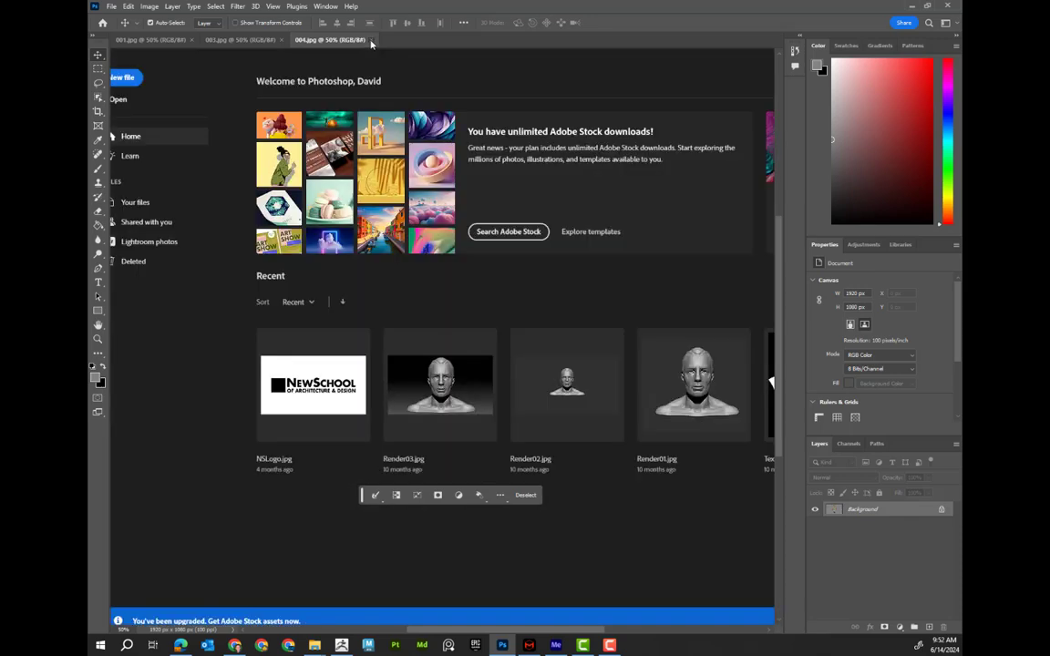
left_click(282, 40)
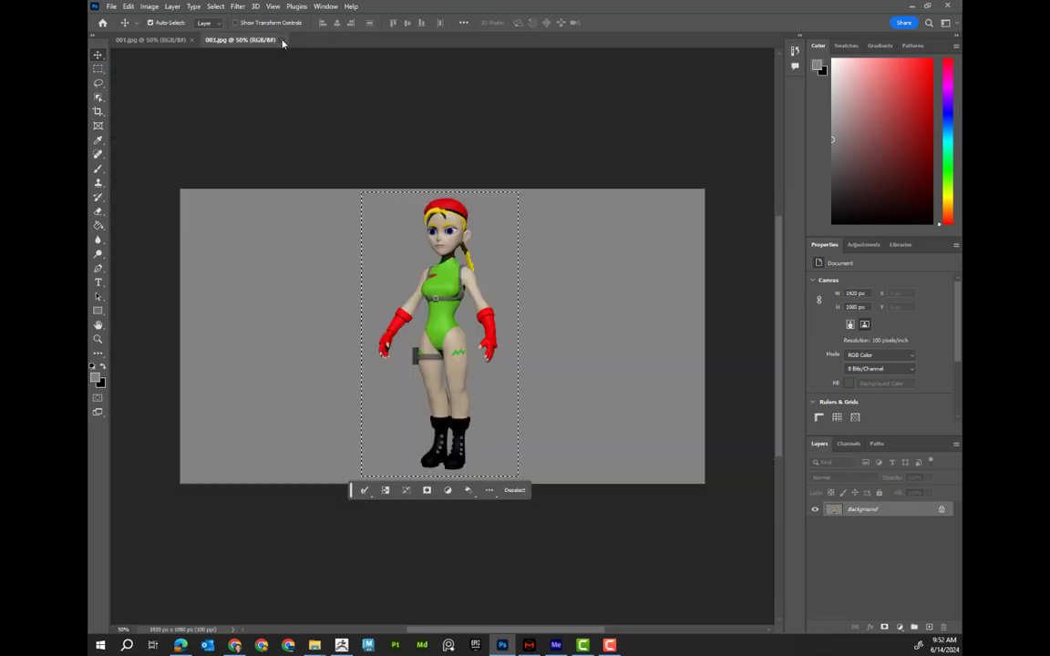
left_click(194, 41)
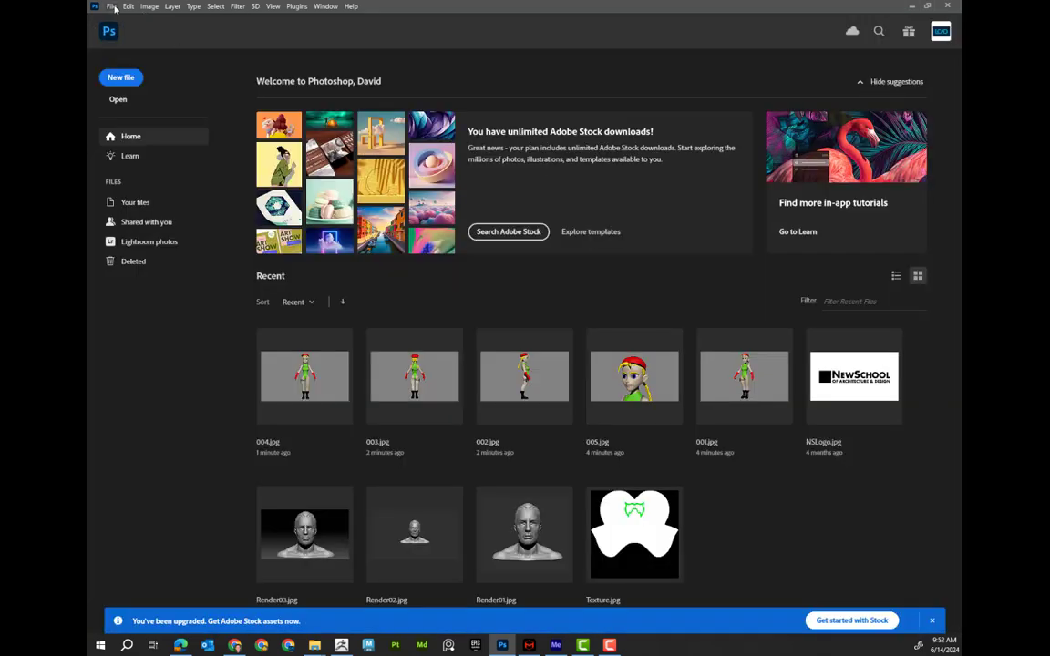
Open the renders 008, 009, 010 and 011 together
left_click(111, 6)
left_click(123, 30)
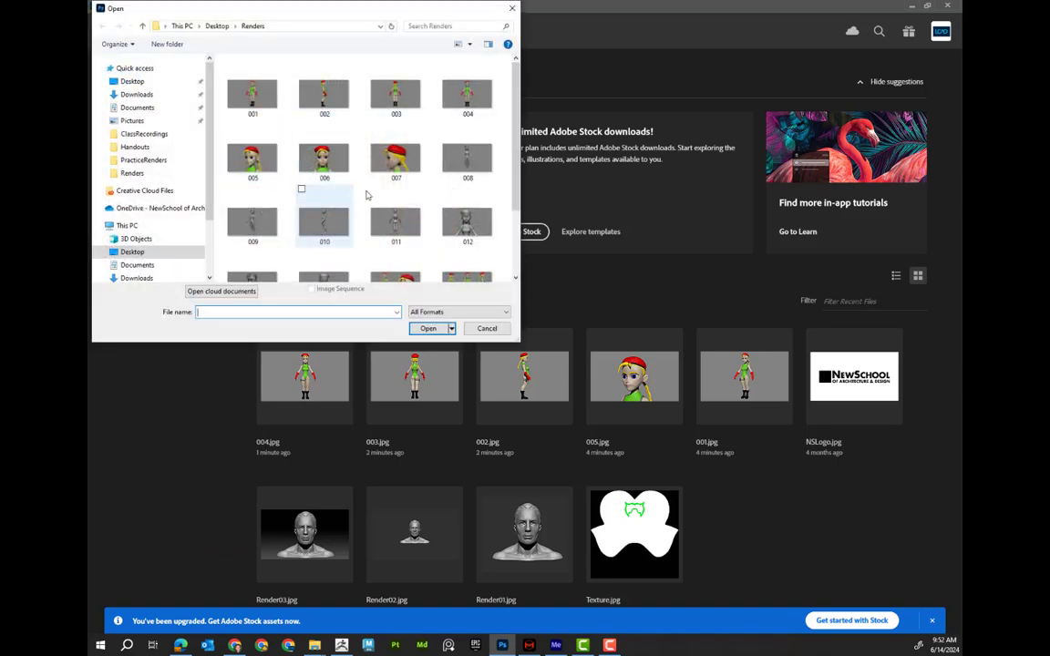
left_click(460, 167)
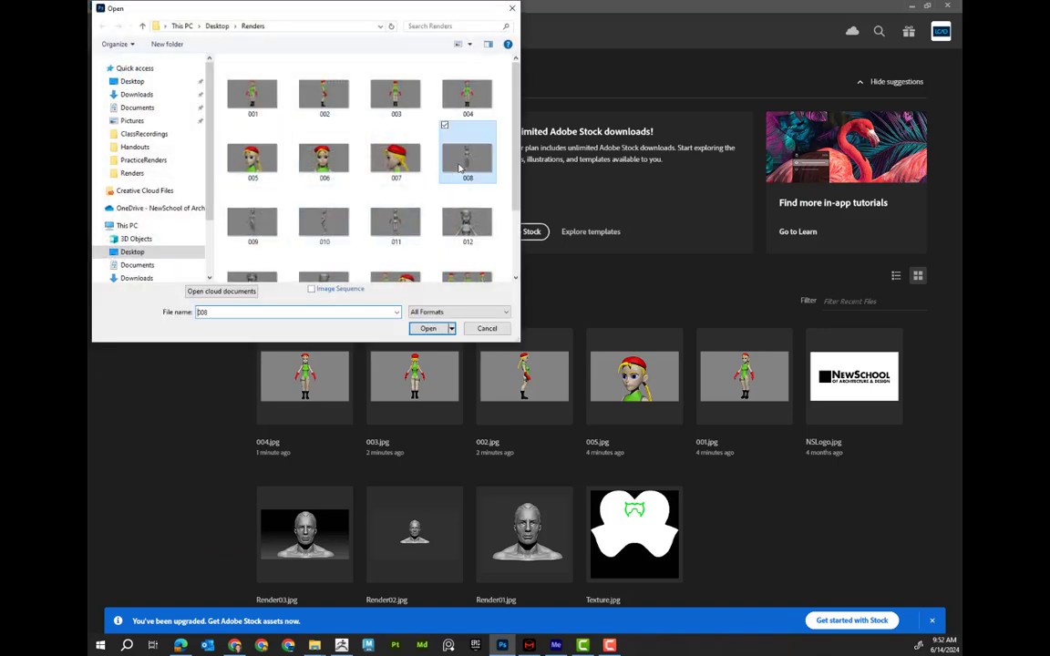
left_click(252, 218, "ctrl")
left_click(323, 219, "ctrl")
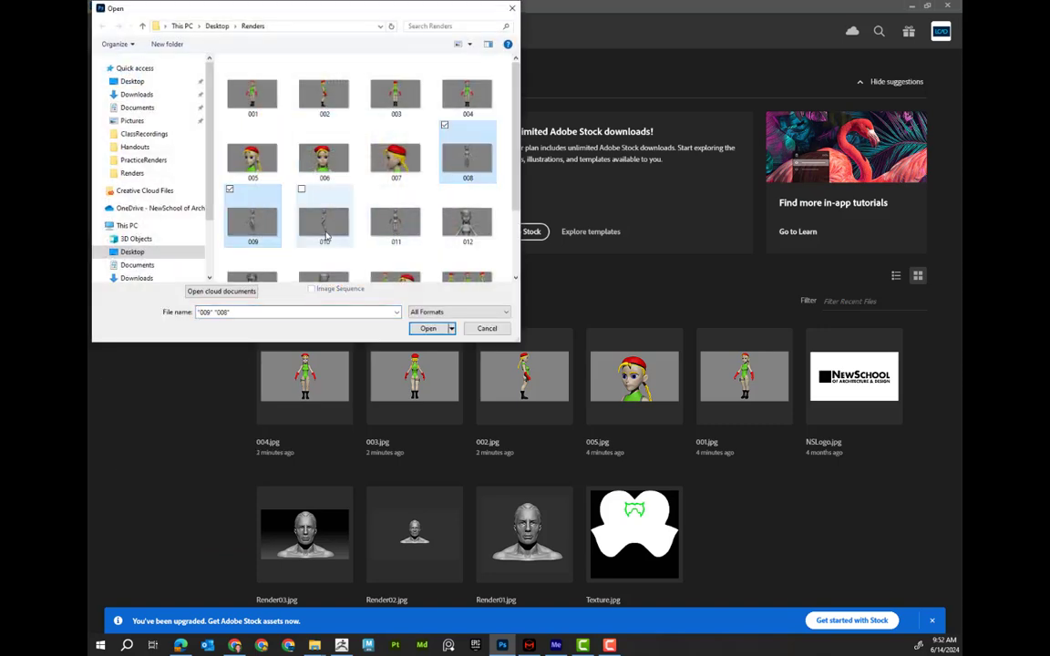
left_click(397, 239, "ctrl")
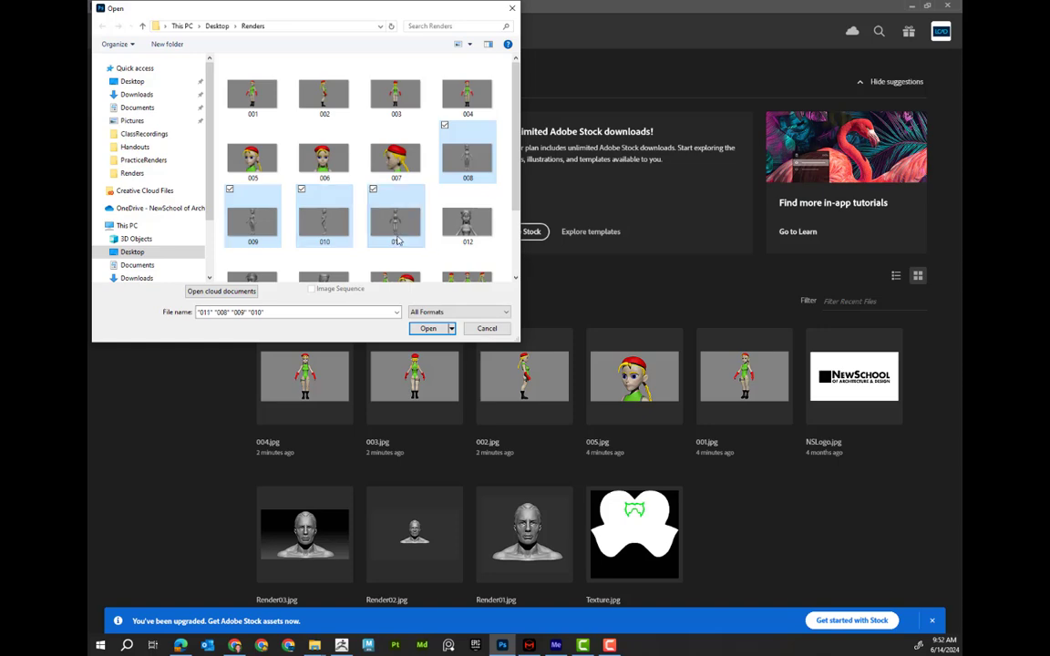
left_click(428, 329)
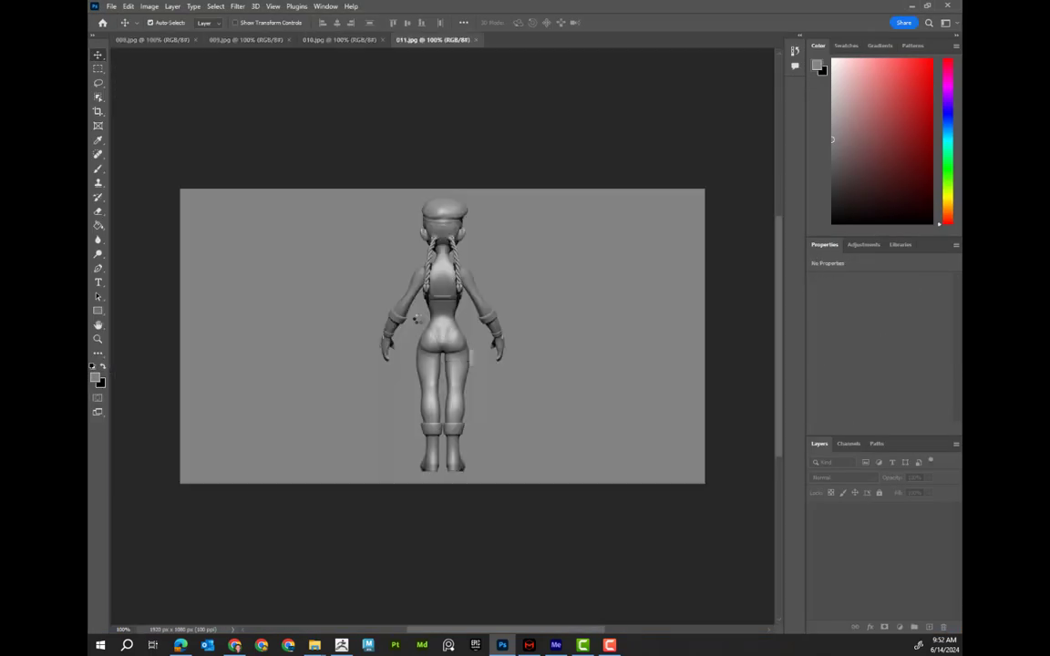
In 008, duplicate the front-view figure onto its own layer with a rectangular marquee and move it to the canvas's left side
left_click(151, 40)
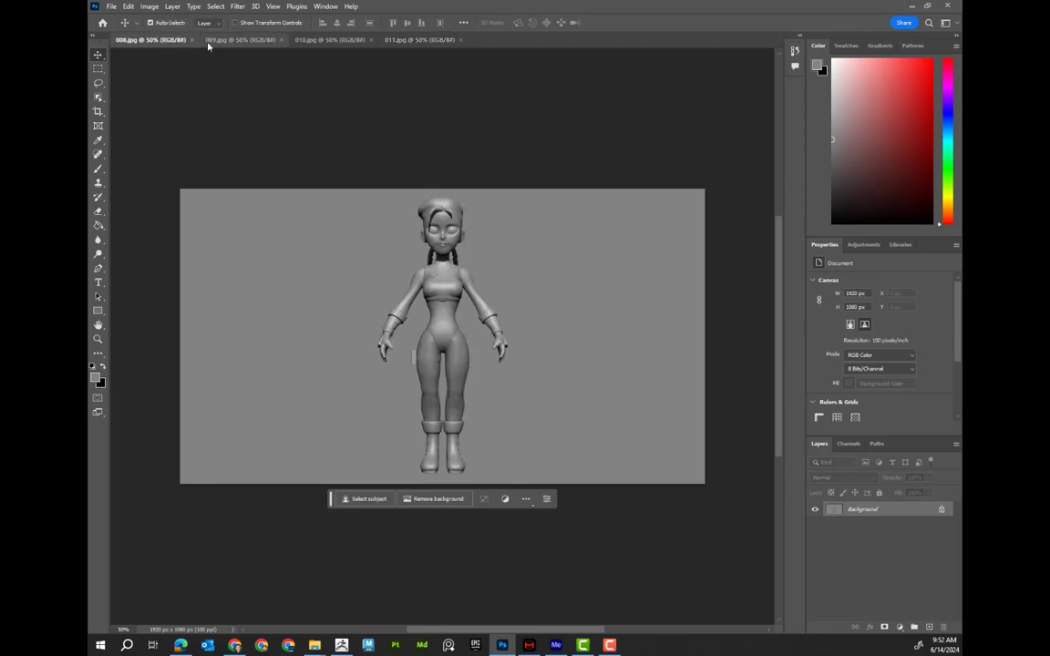
left_click(98, 68)
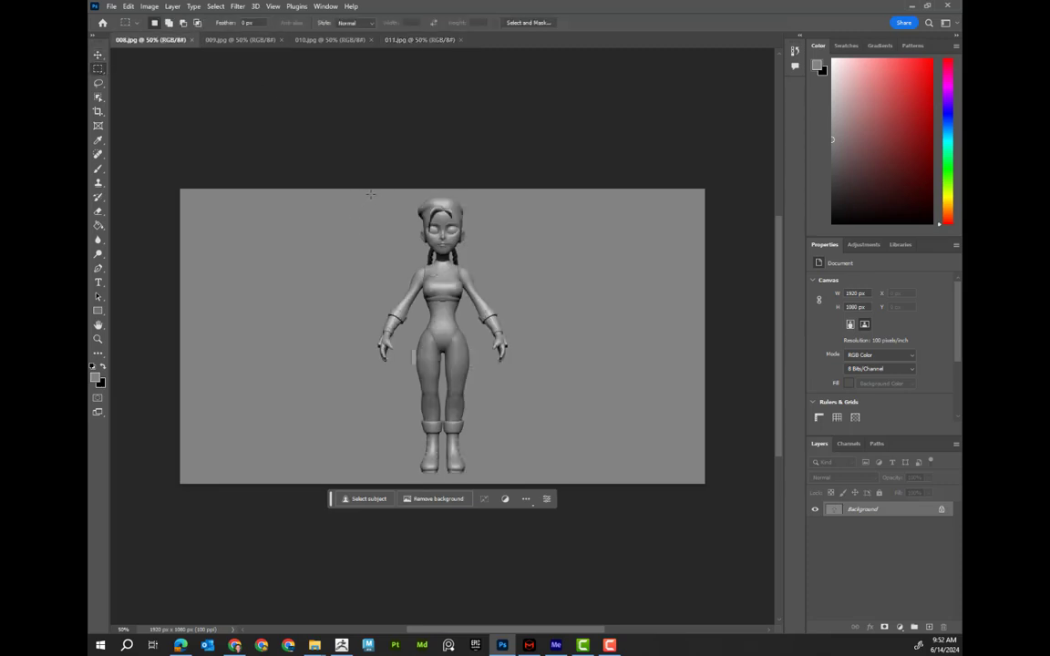
left_click_drag(370, 193, 519, 477)
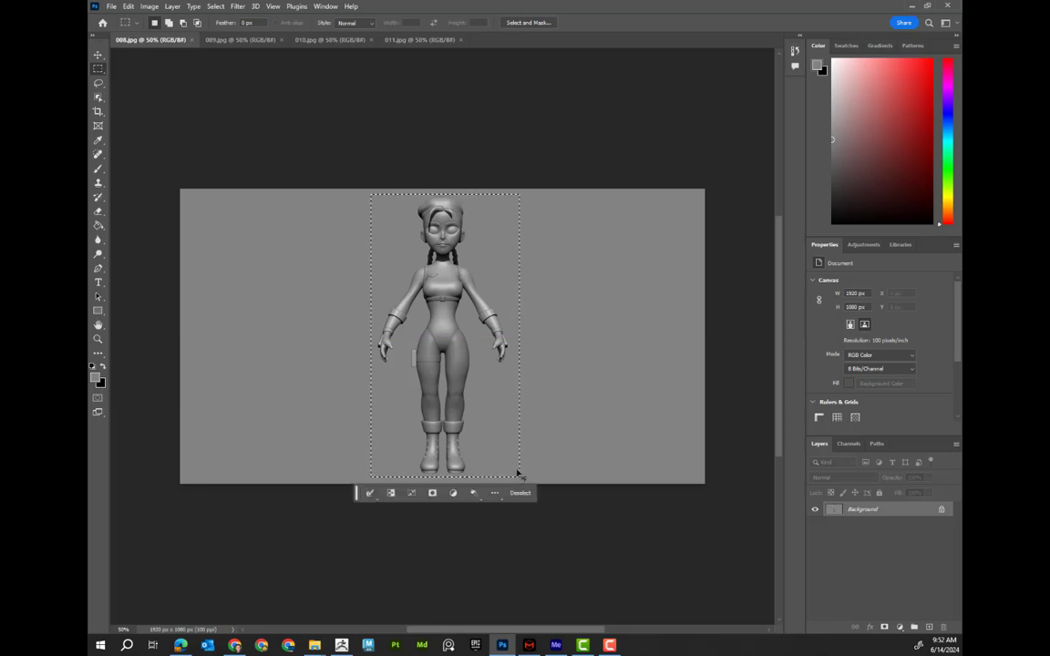
key("ctrl+j")
key("v")
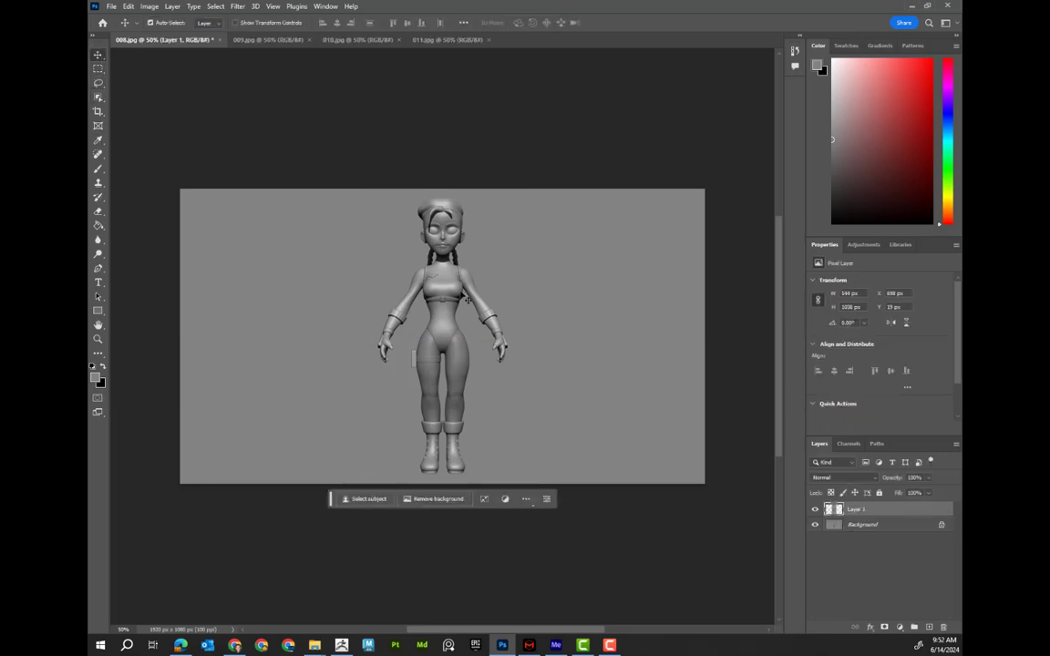
left_click_drag(442, 282, 275, 282)
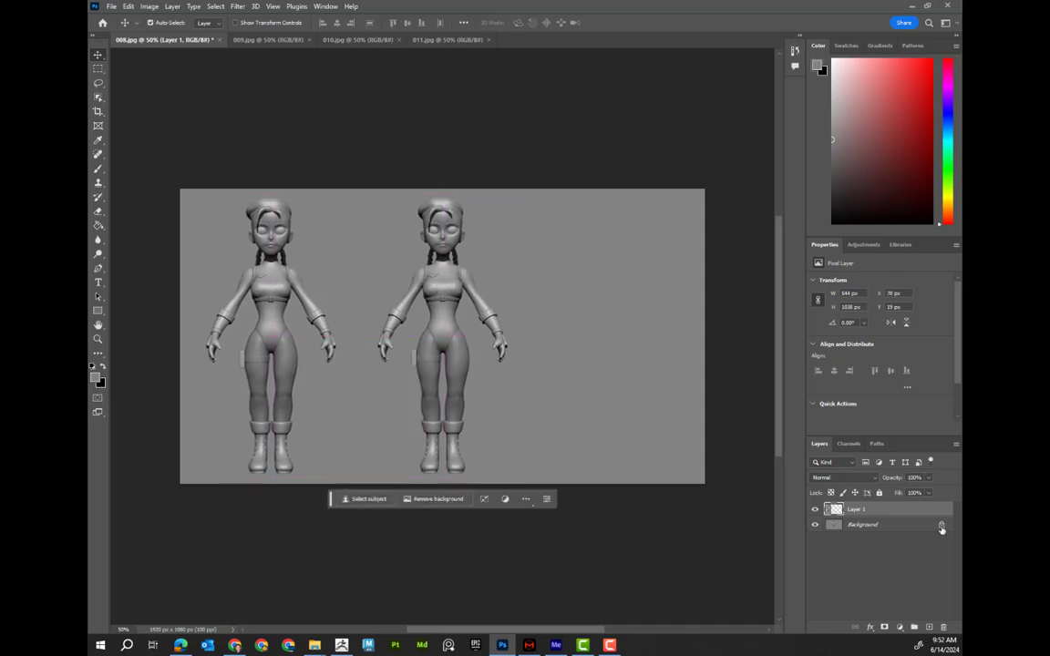
Try to fill the background layer with the paint bucket, then undo the fill
left_click(857, 524)
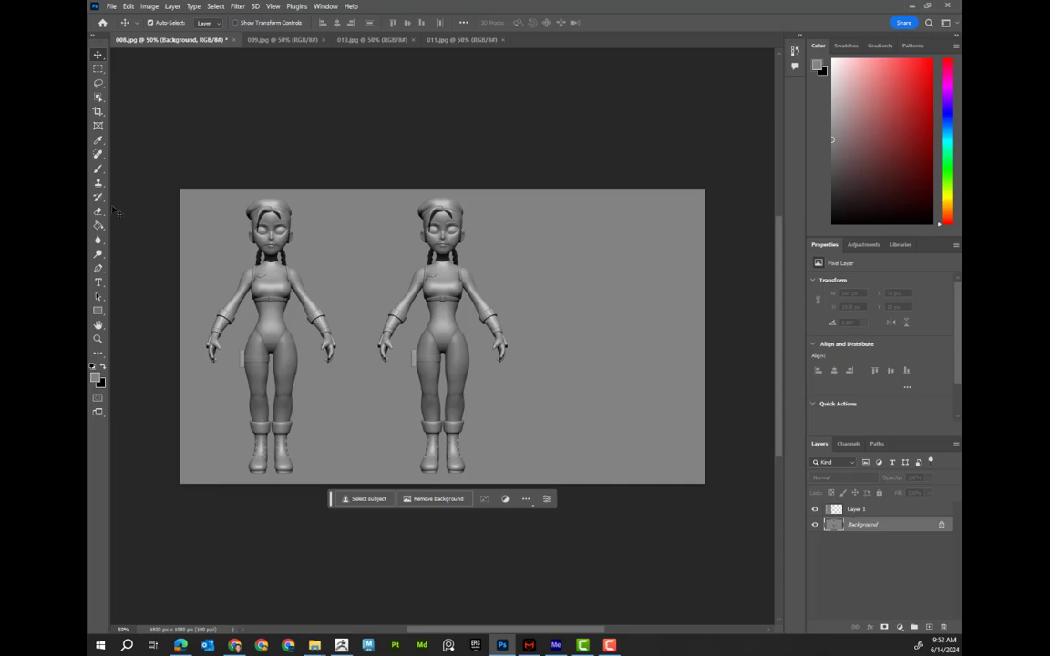
left_click(97, 139)
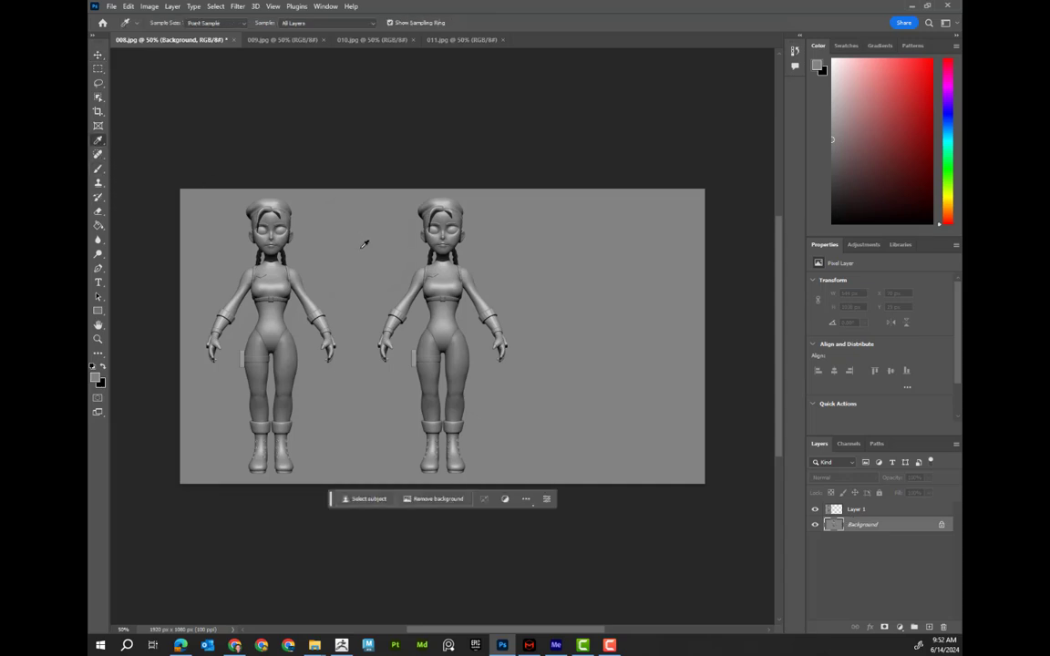
left_click(97, 225)
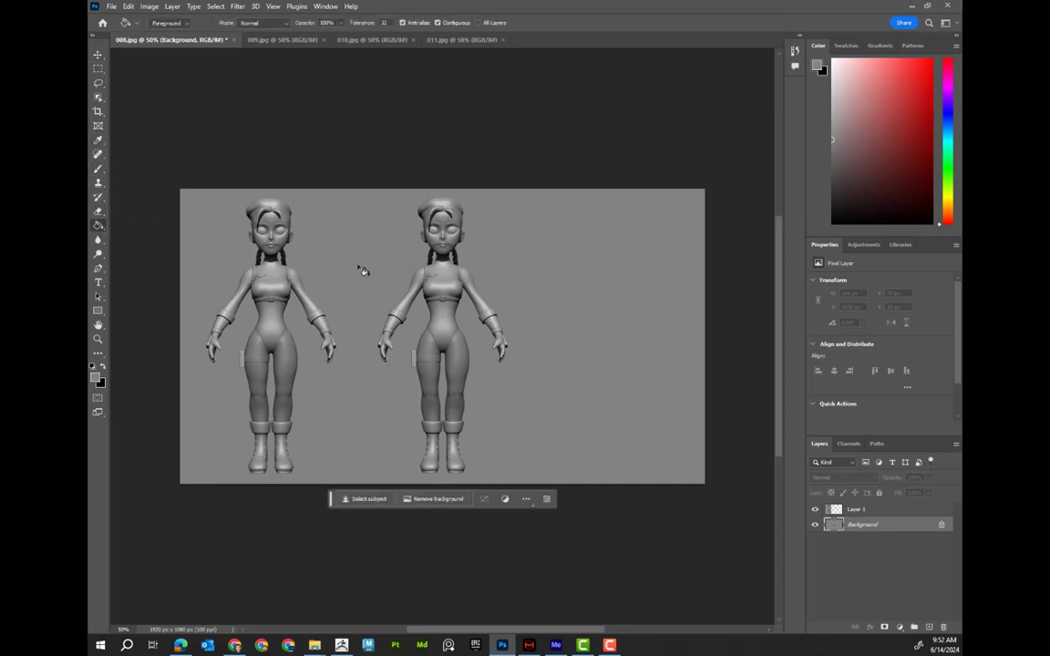
left_click(411, 283)
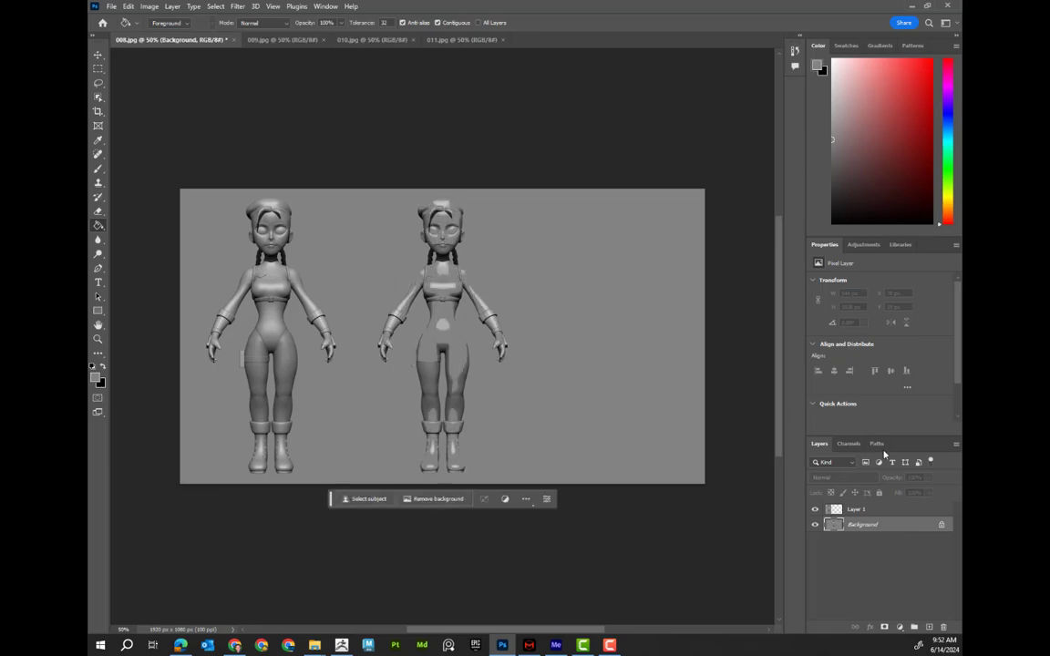
key("ctrl+z")
Add a new layer above the background layer
left_click(929, 627)
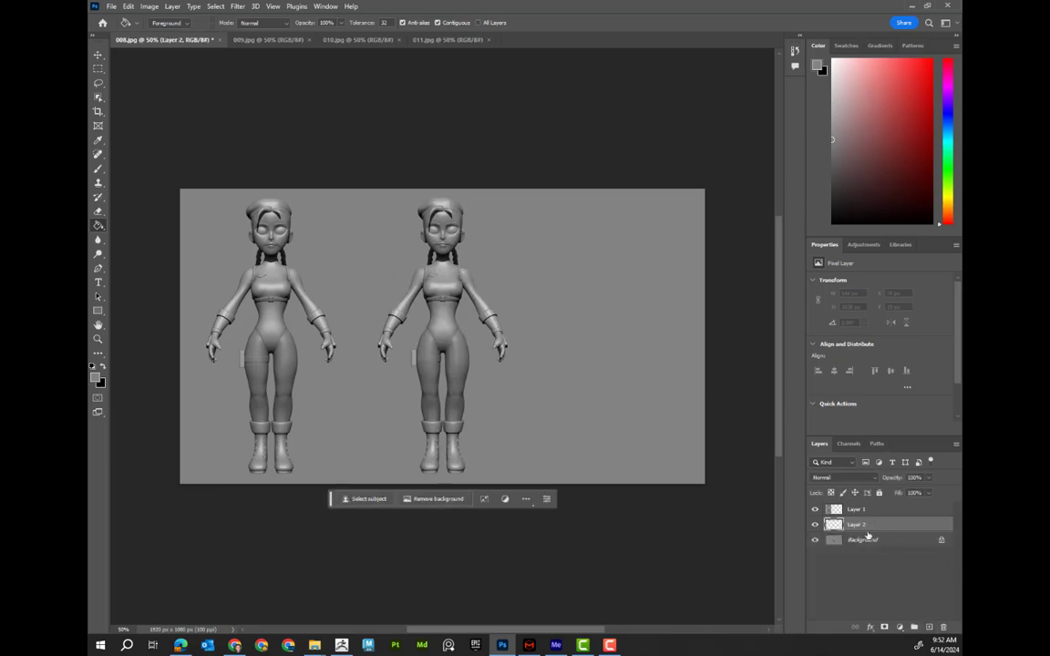
Copy the three-quarter-view figure from 009 with a rectangular marquee and paste it into 008
left_click(271, 40)
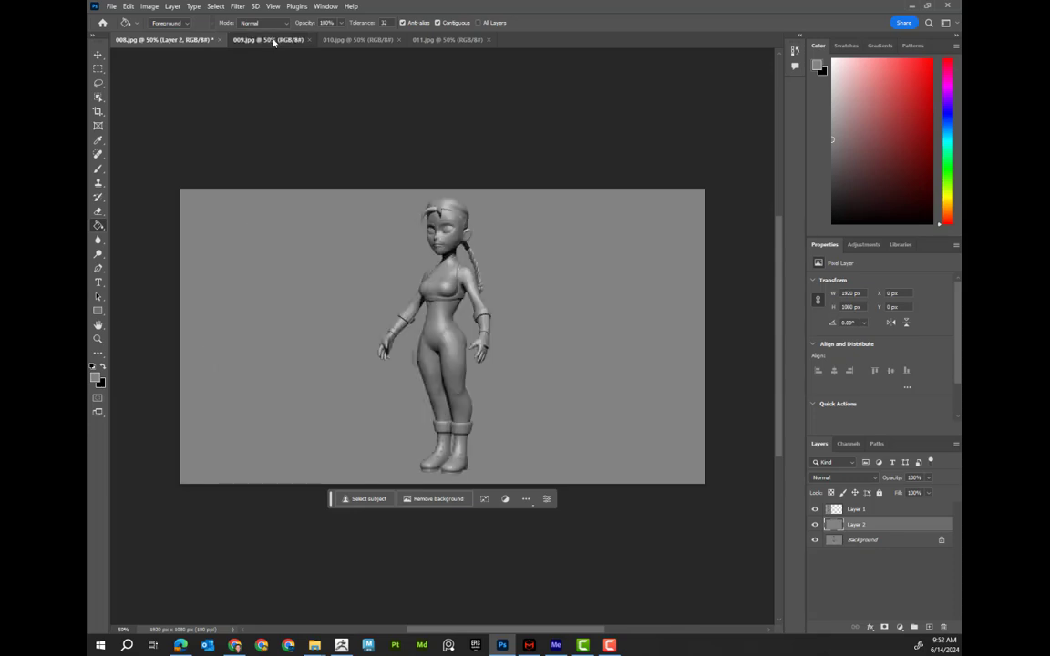
left_click(99, 72)
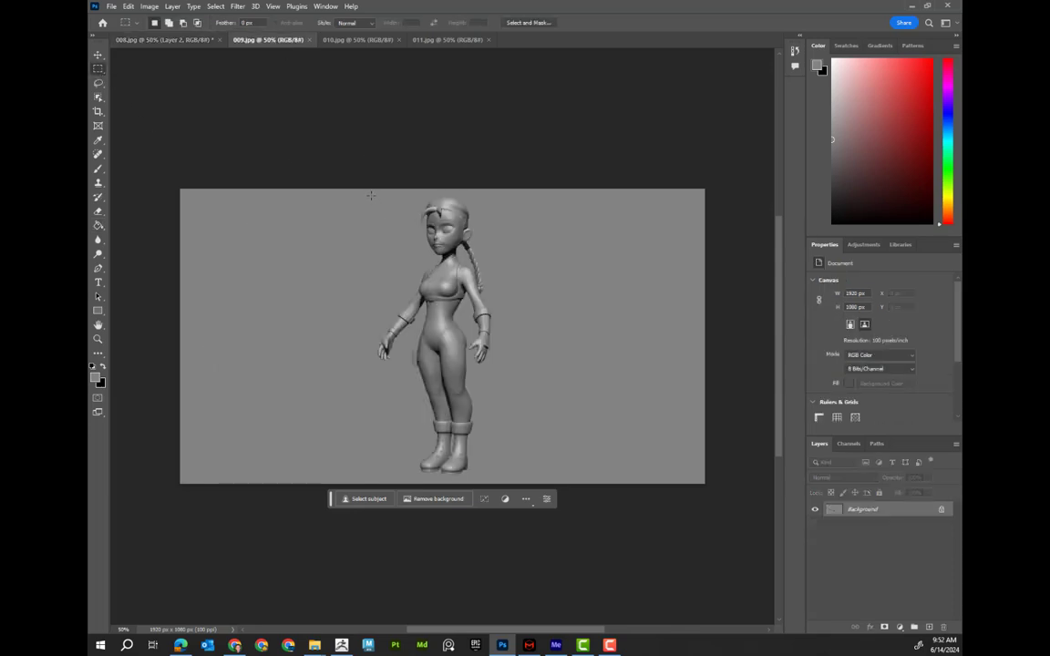
left_click_drag(370, 195, 512, 479)
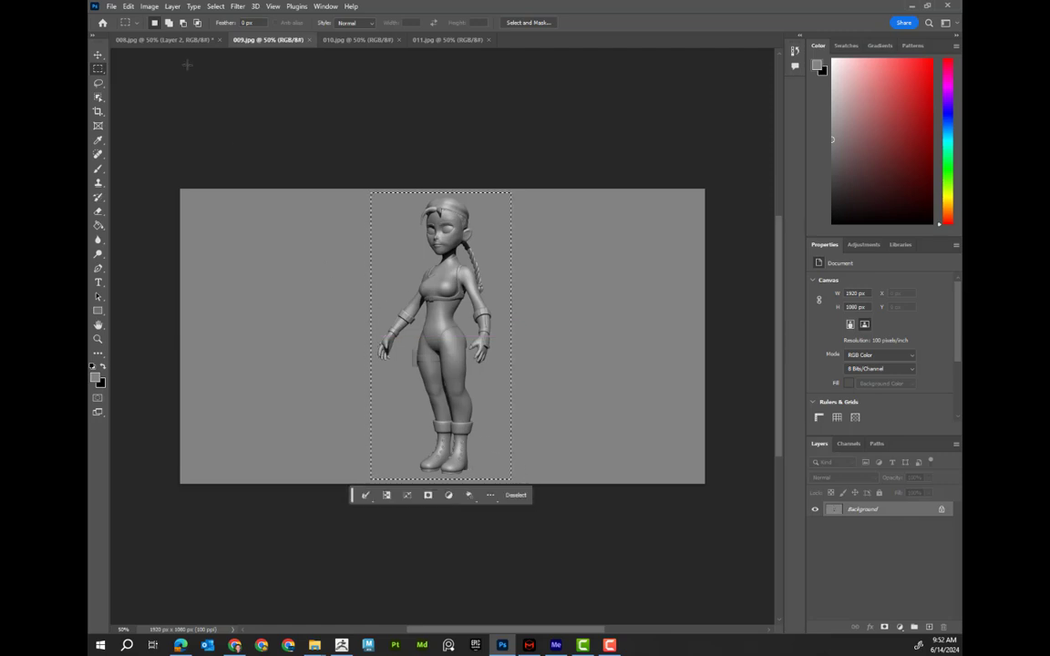
left_click(182, 40)
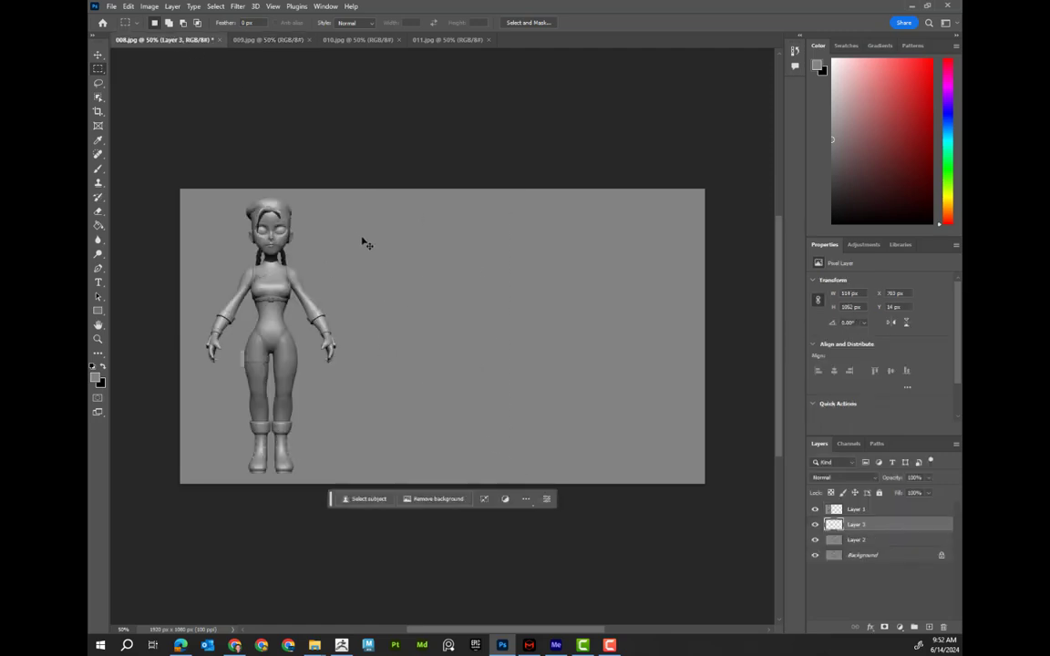
key("ctrl+v")
Copy the side-view figure from 010 with a rectangular marquee and paste it into 008
left_click(349, 41)
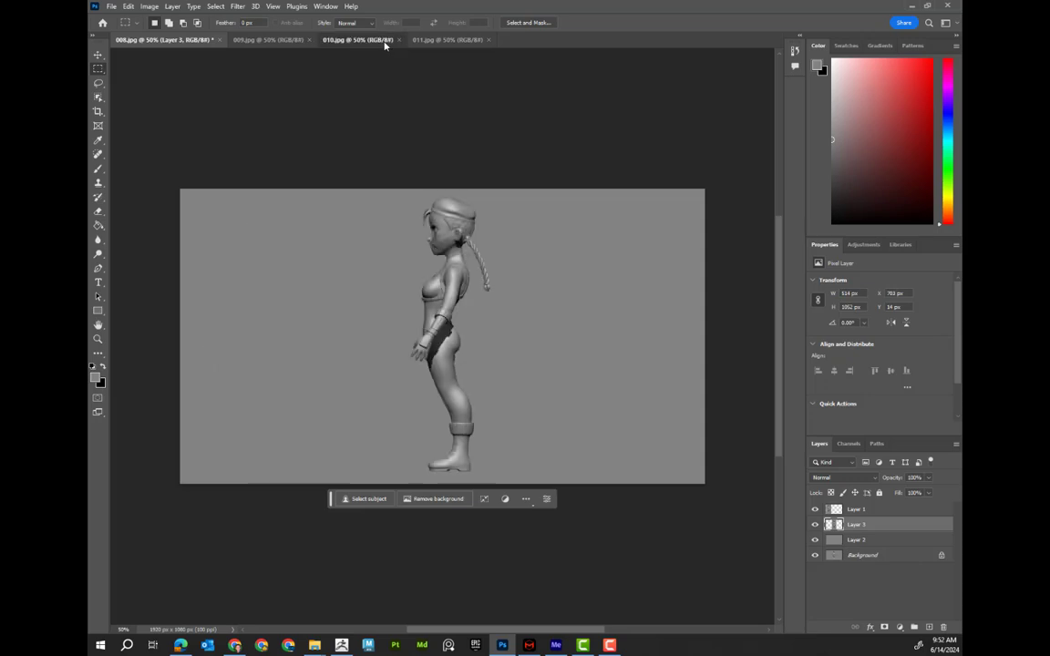
left_click_drag(401, 189, 503, 475)
left_click(203, 41)
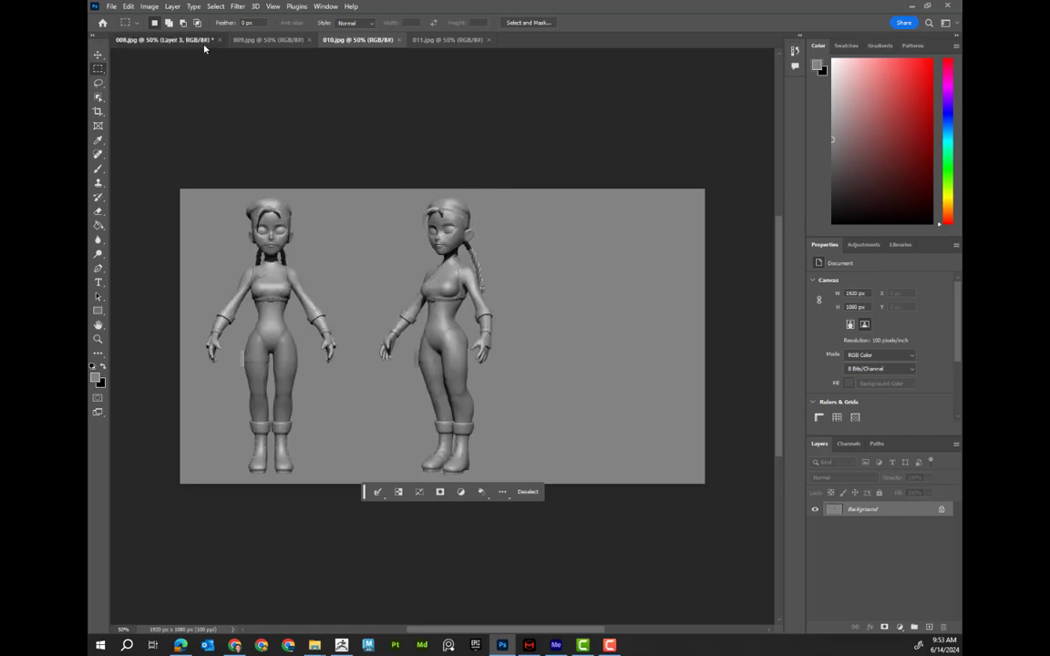
key("ctrl+v")
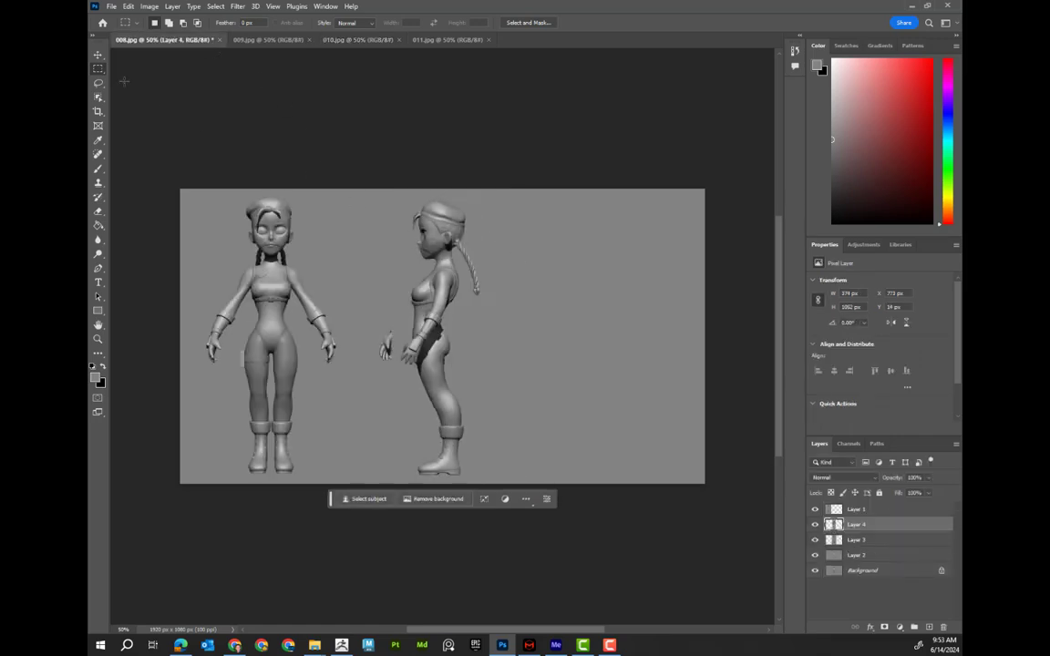
Move the side-view figure to the canvas's right side and nudge the three-quarter figure slightly right
key("v")
left_click_drag(451, 231, 626, 269)
left_click_drag(452, 279, 467, 278)
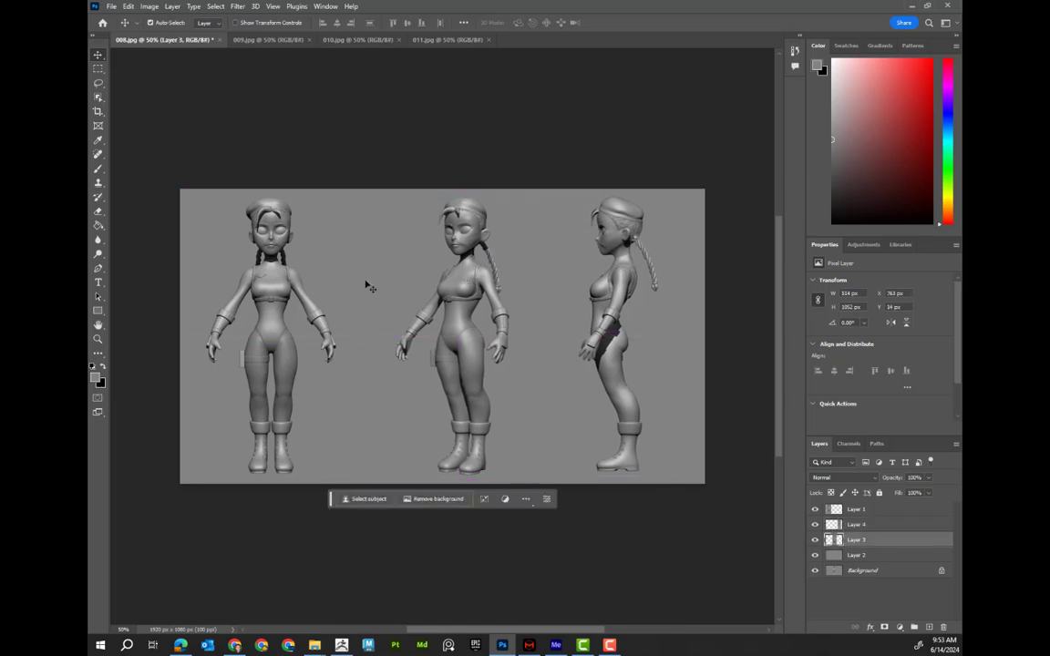
Nudge the front figure slightly right and save a copy of the sheet as JPEG 017 in the Renders folder
mouse_move(270, 278)
left_mouse_down()
mouse_move(246, 264)
mouse_move(289, 280)
left_mouse_up()
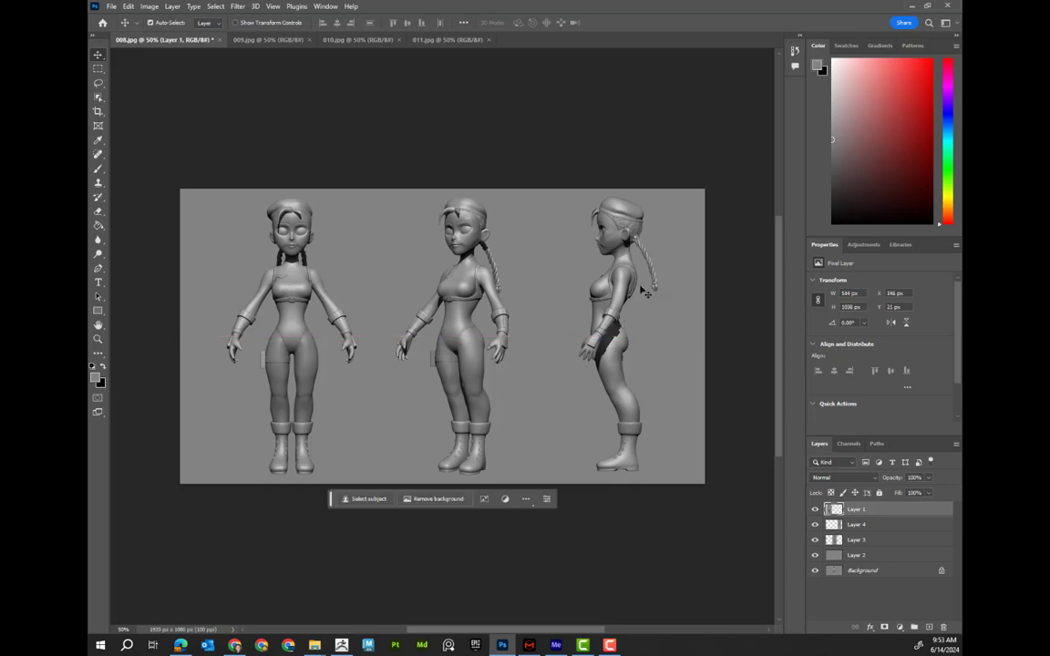
left_click(110, 6)
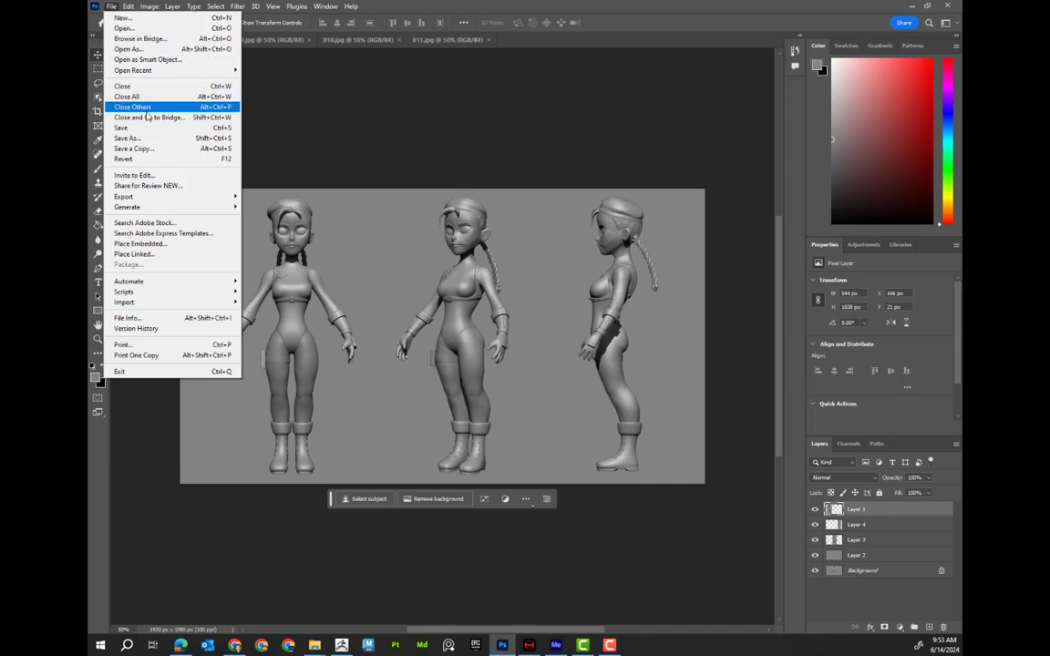
left_click(158, 150)
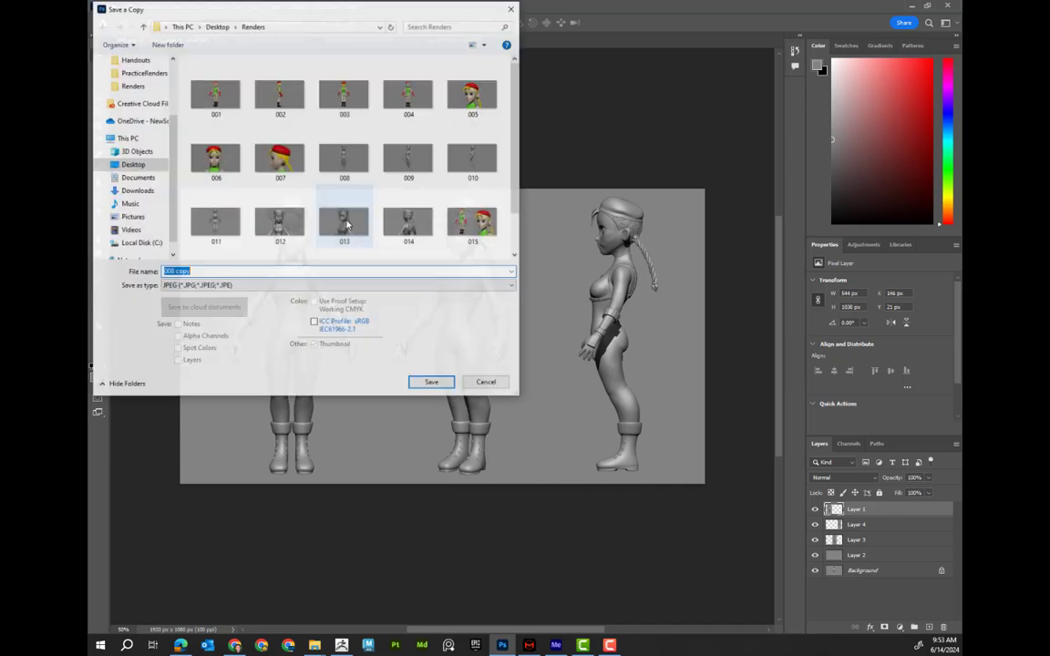
scroll(515, 238, "down", 2)
left_click(215, 234)
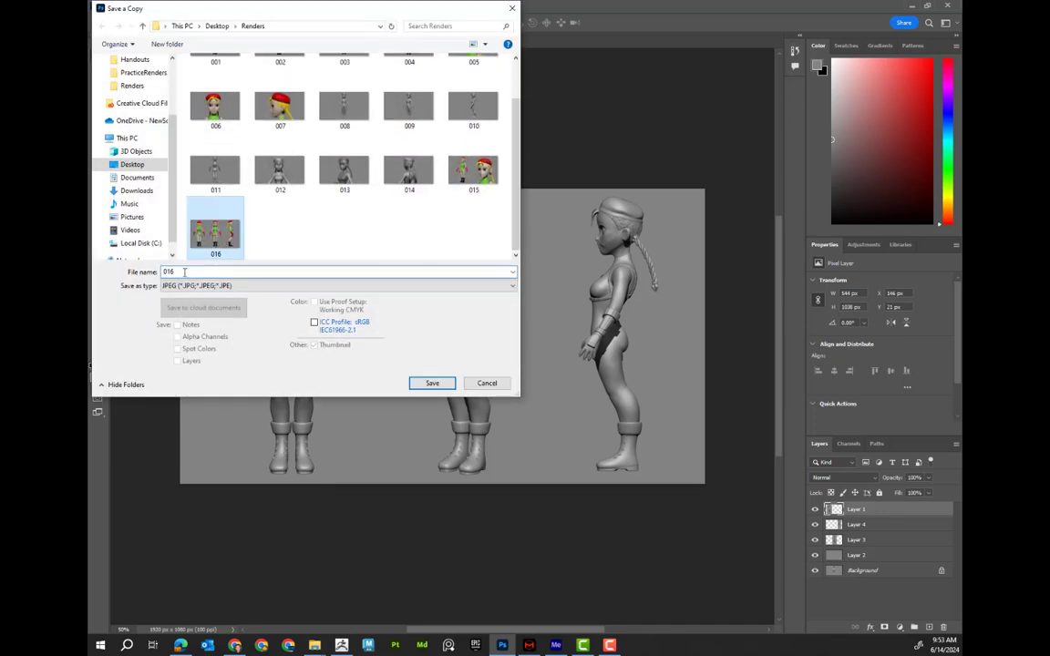
left_click(171, 272)
type("7")
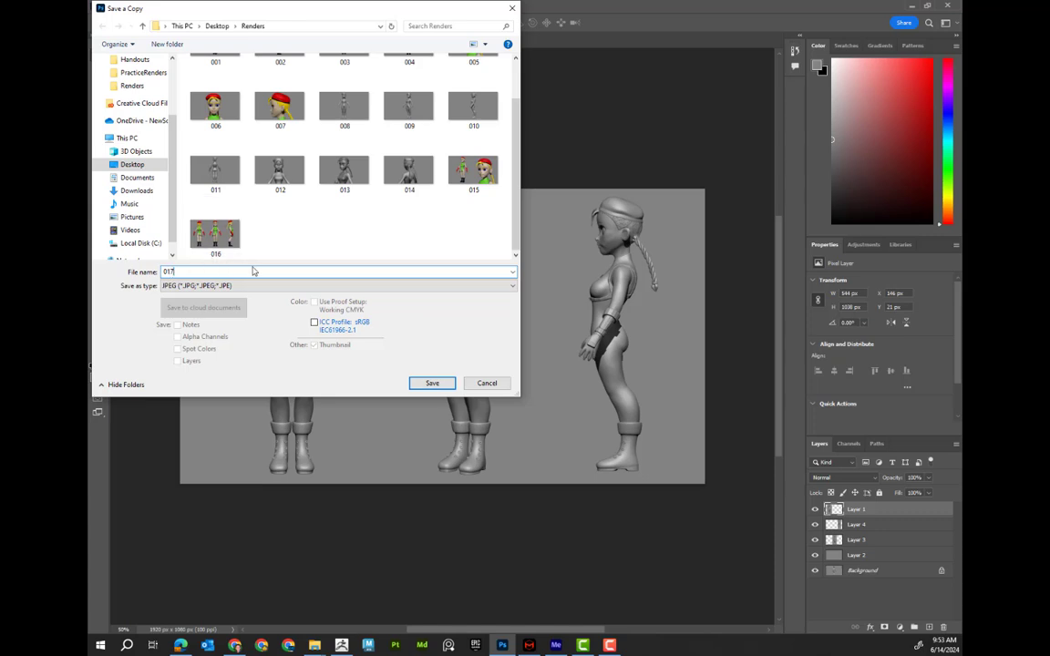
left_click(431, 382)
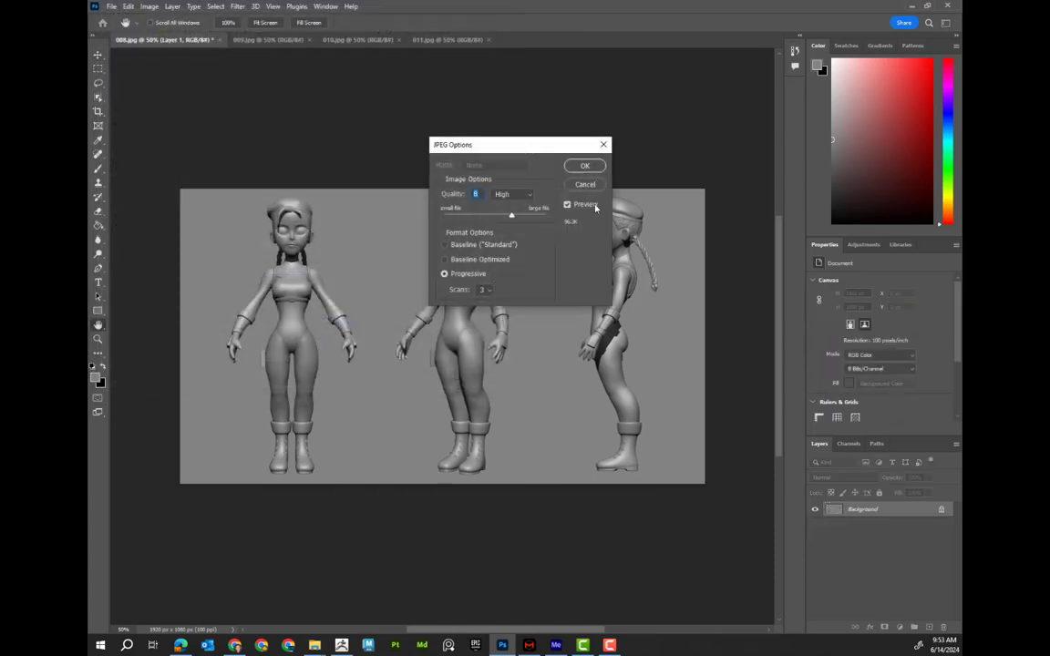
left_click(586, 166)
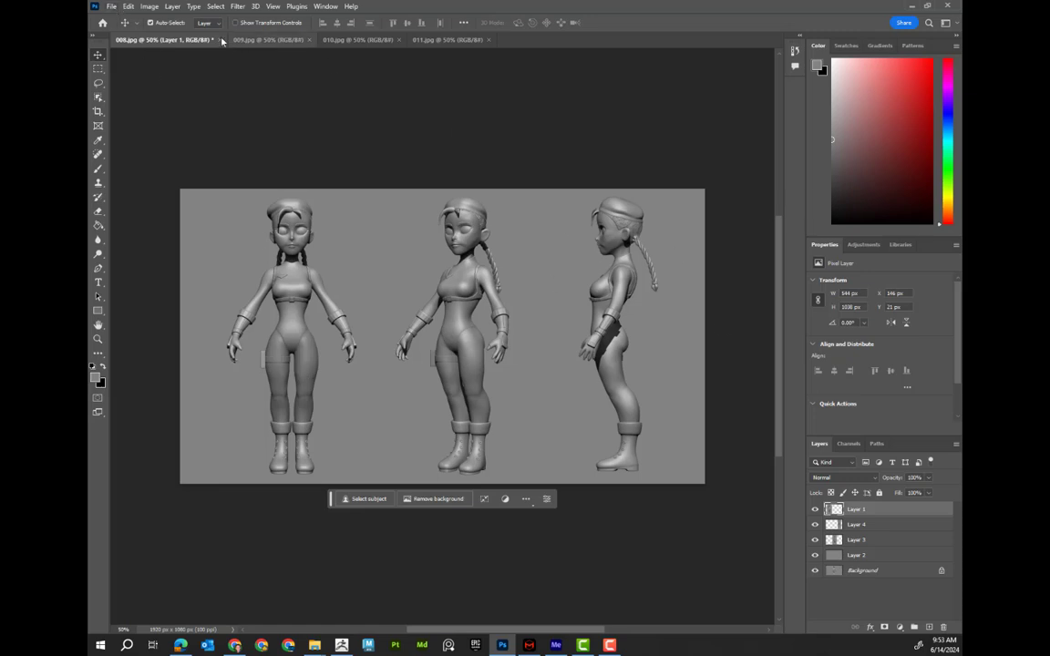
left_click(110, 7)
left_click(122, 29)
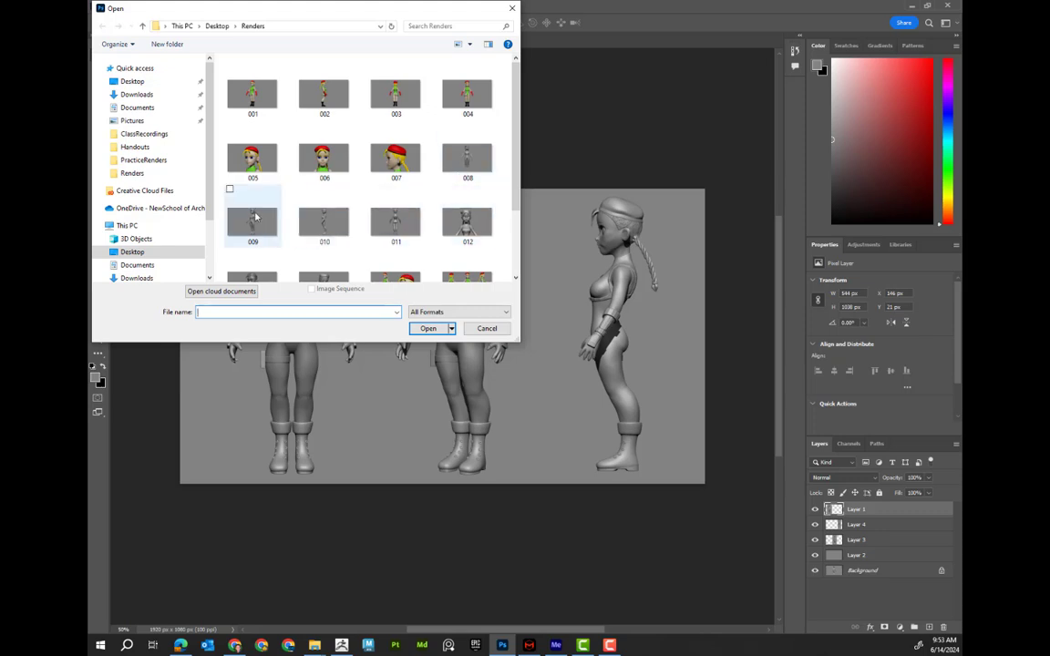
left_click(395, 221)
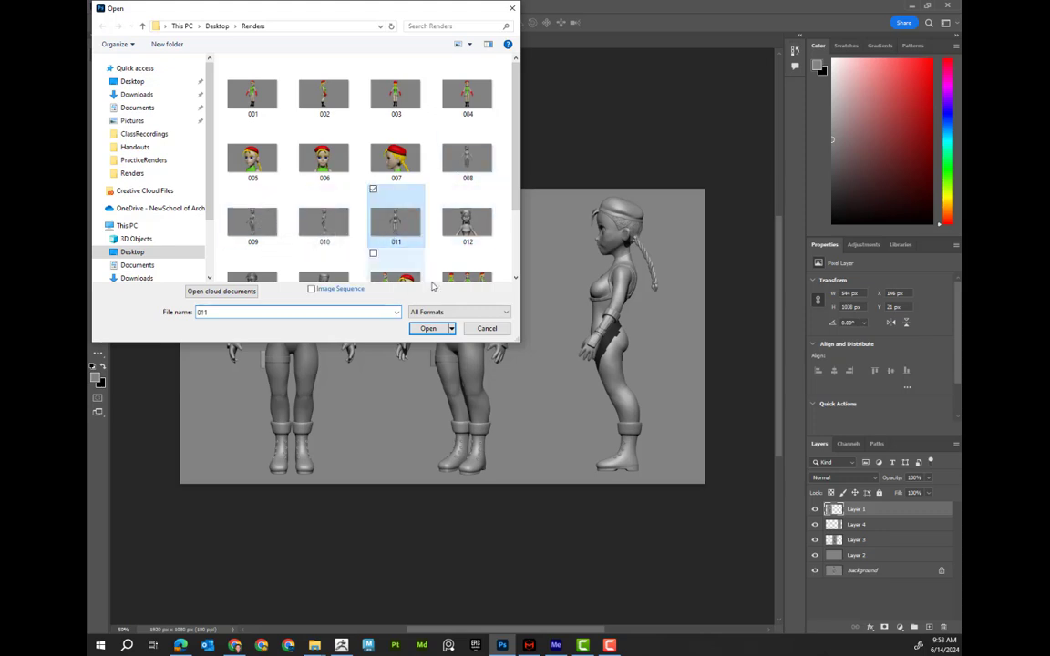
left_click(428, 328)
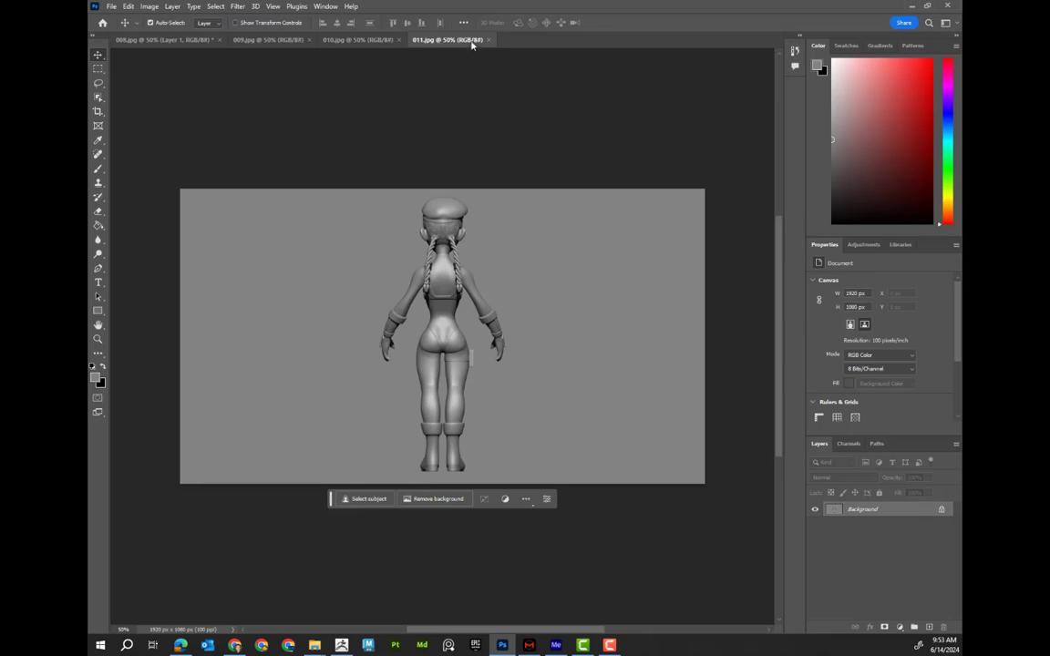
left_click(491, 40)
left_click(111, 6)
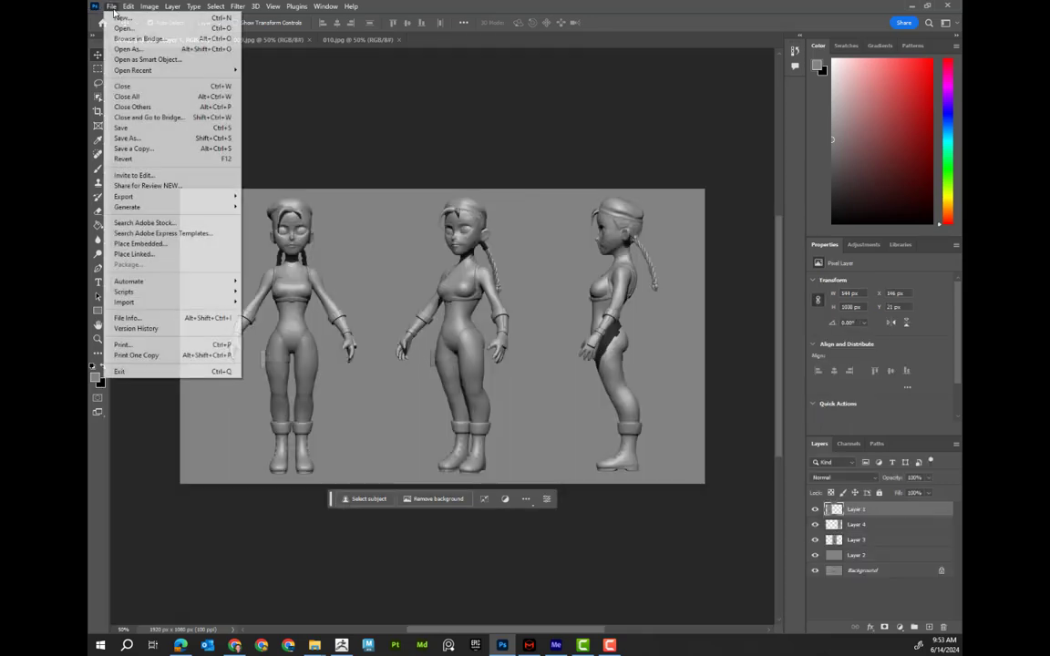
left_click(125, 30)
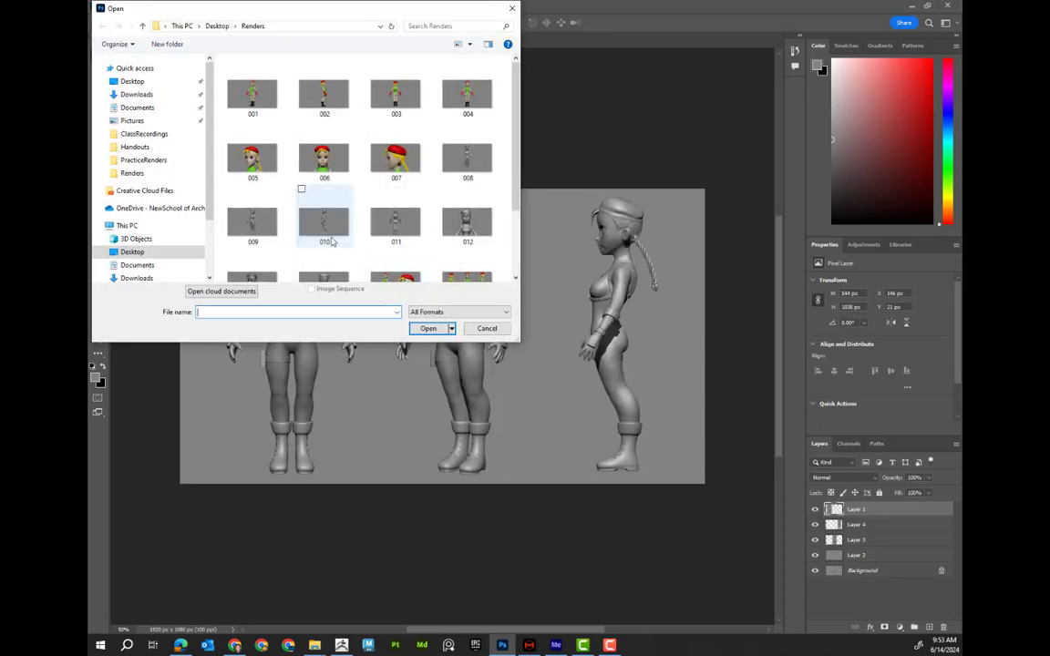
left_click(486, 164)
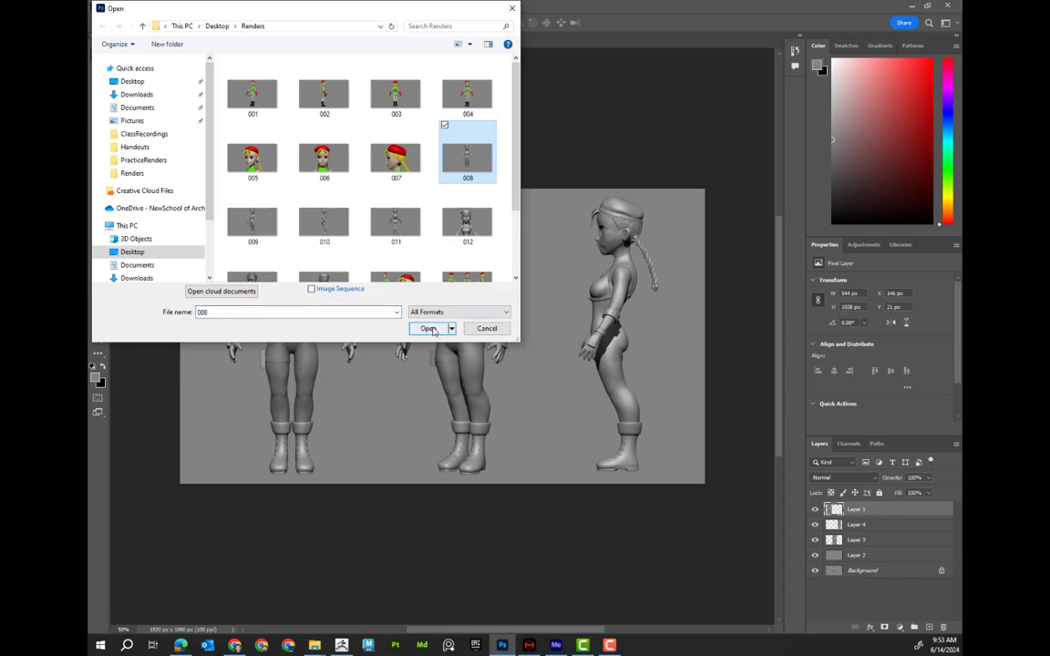
scroll(348, 274, "down", 2)
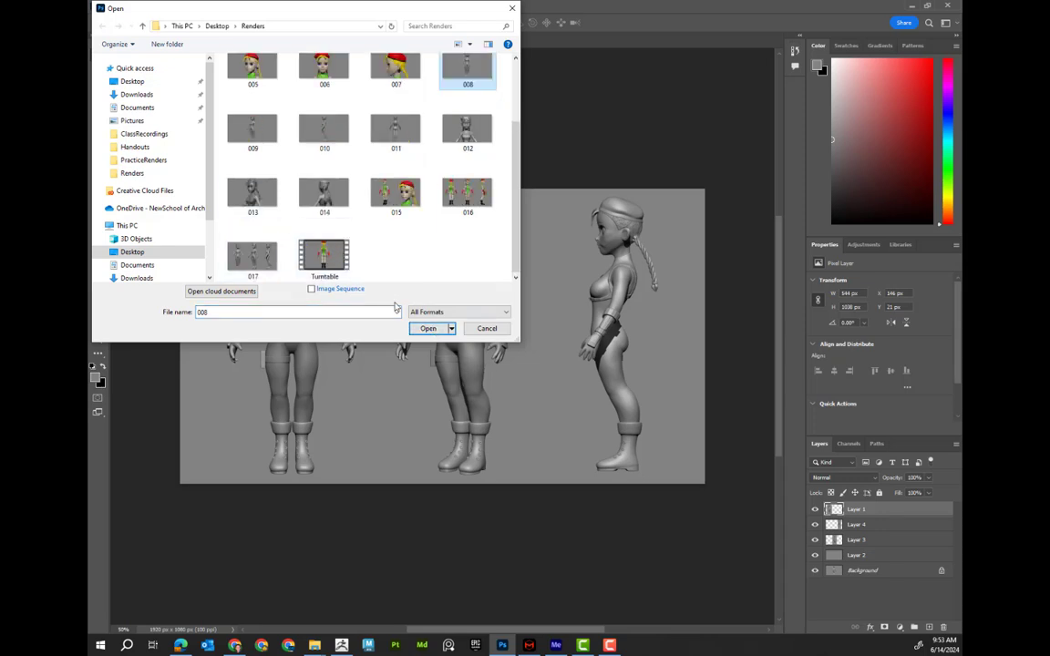
left_click(427, 329)
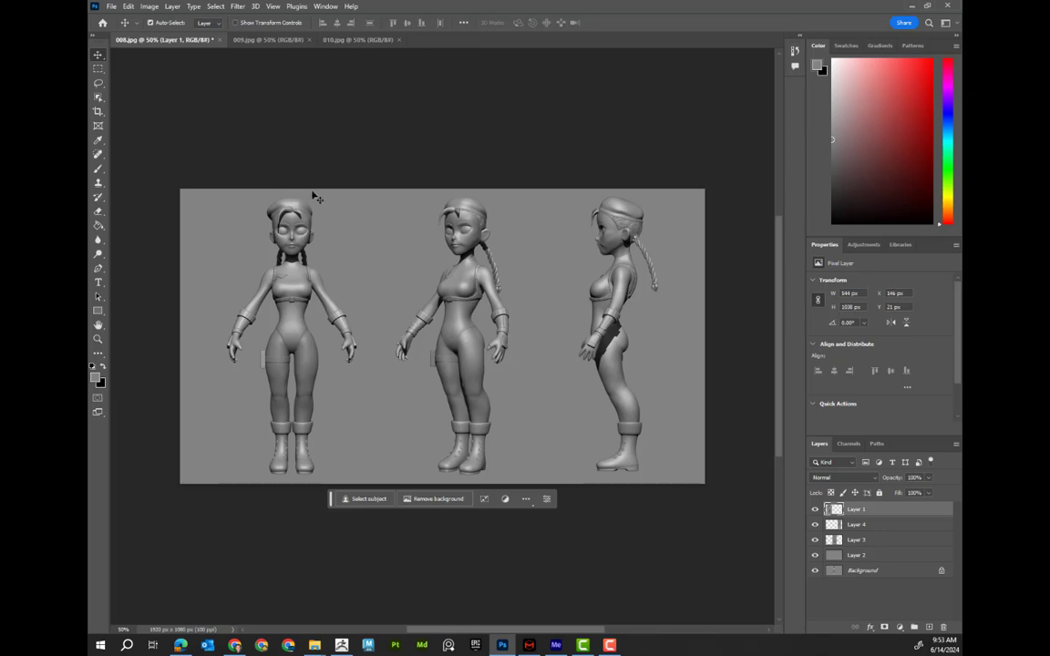
Duplicate the selected three-quarter figure in 009 onto a new layer and move the copy to the canvas's left side
left_click(330, 40)
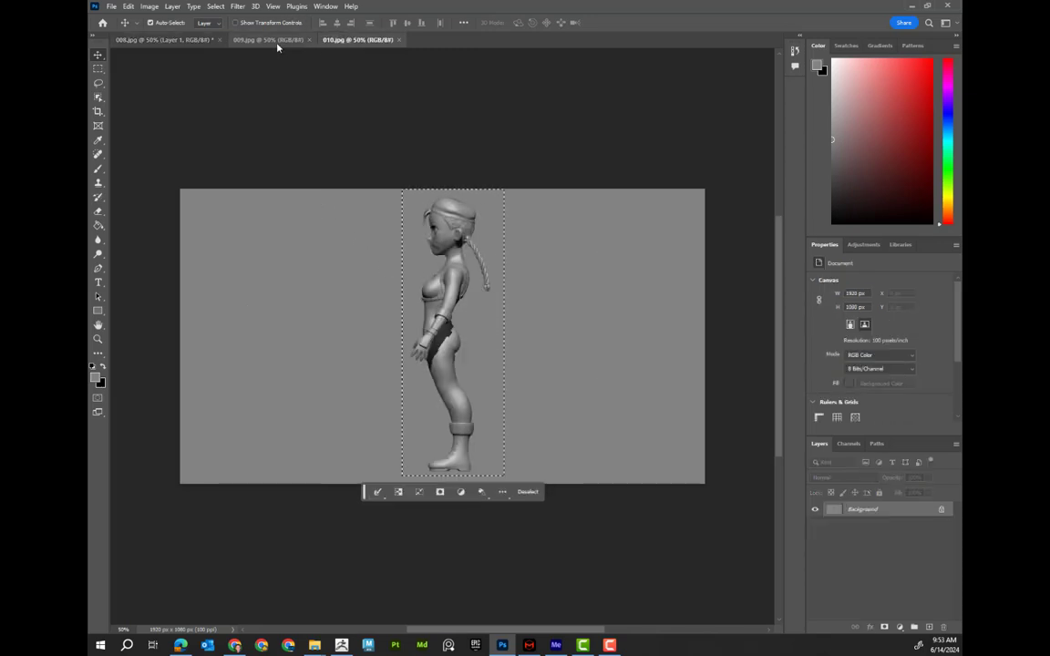
left_click(278, 40)
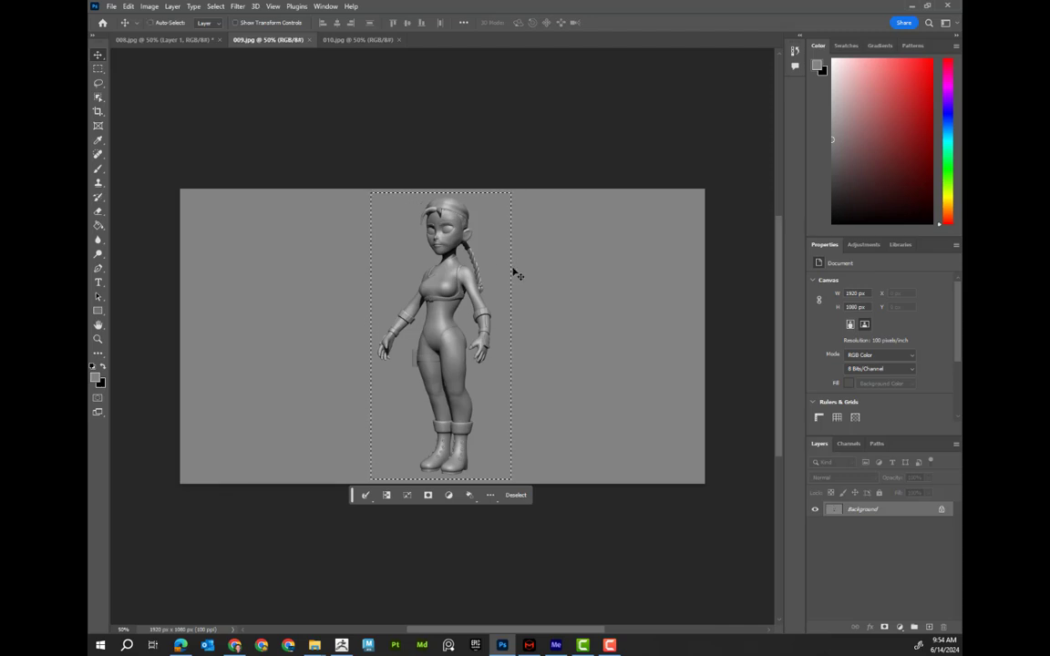
key("ctrl+j")
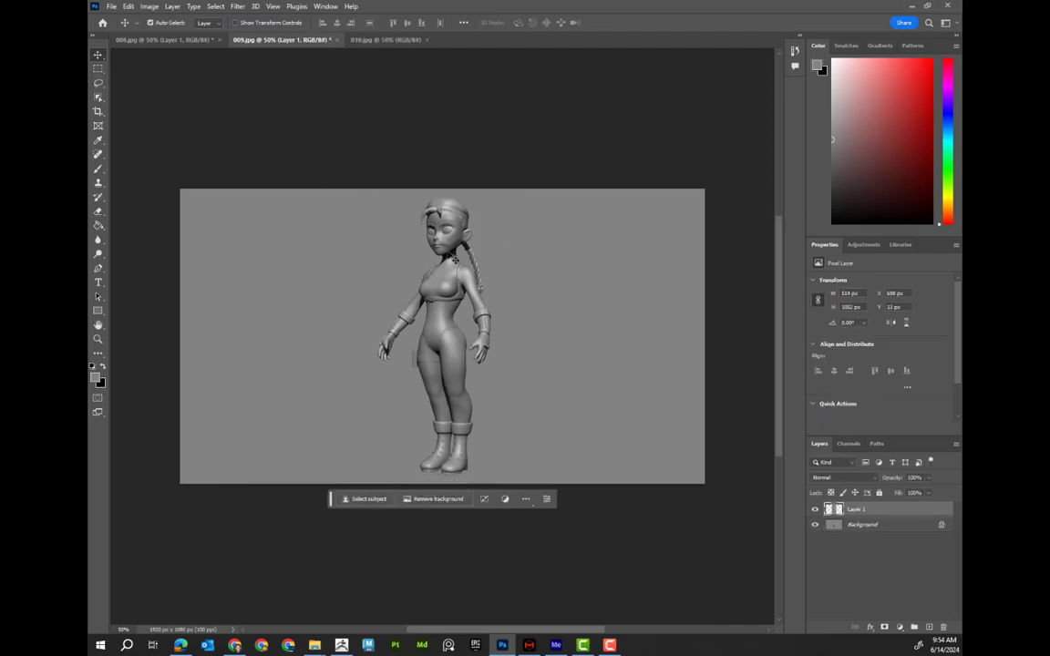
left_click_drag(453, 260, 289, 252)
left_click_drag(281, 250, 280, 251)
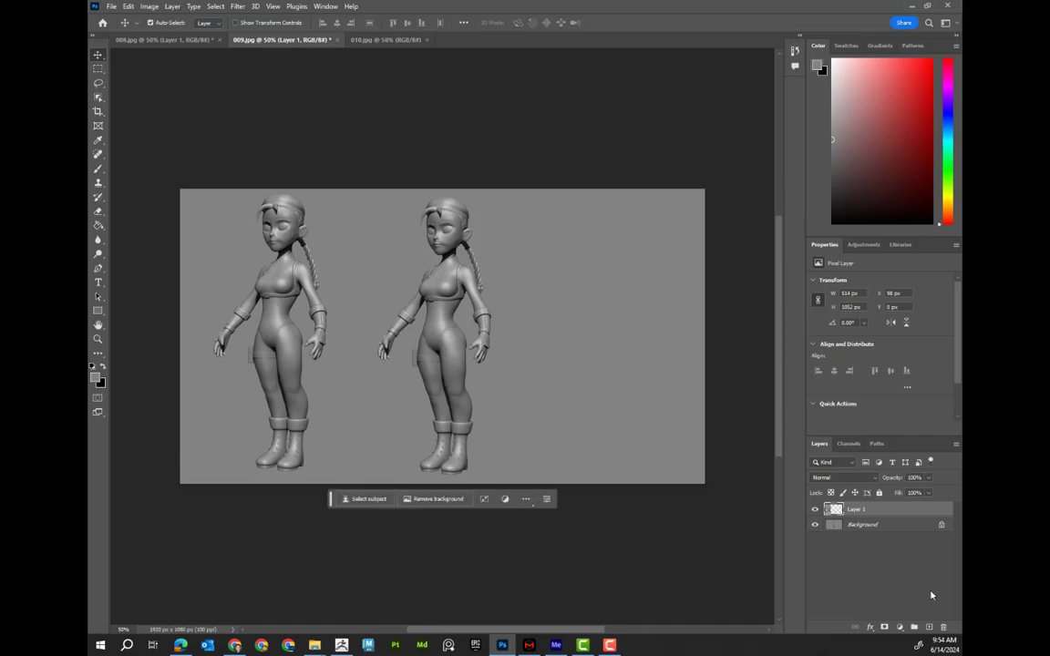
Add a new layer in 009, fill it grey with the Paint Bucket, and place it below the figure layer
left_click(929, 627)
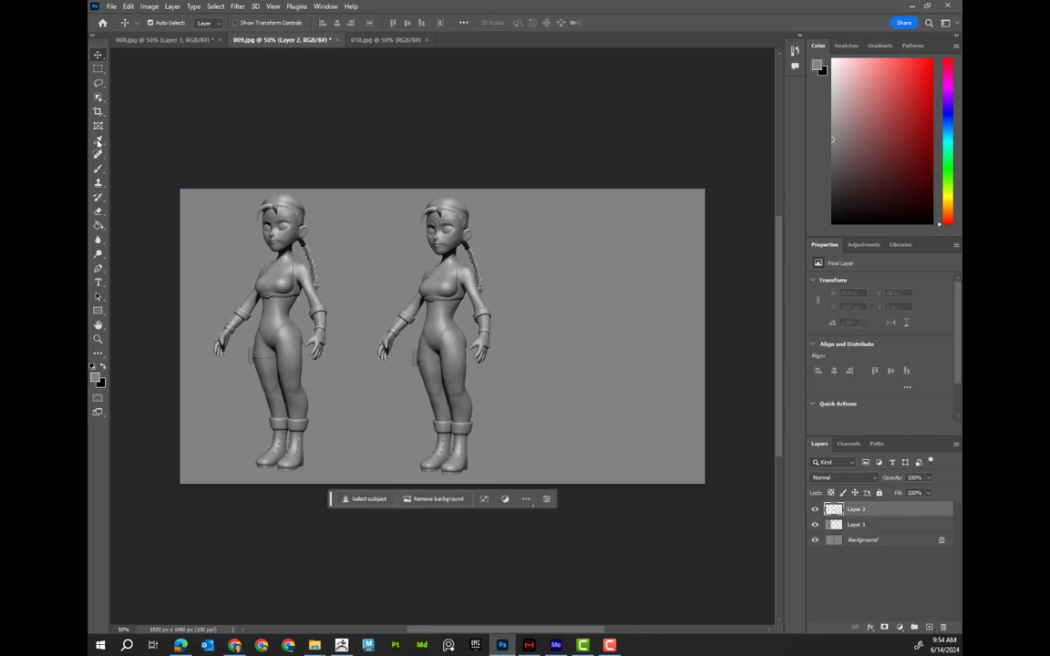
left_click(98, 143)
left_click(99, 225)
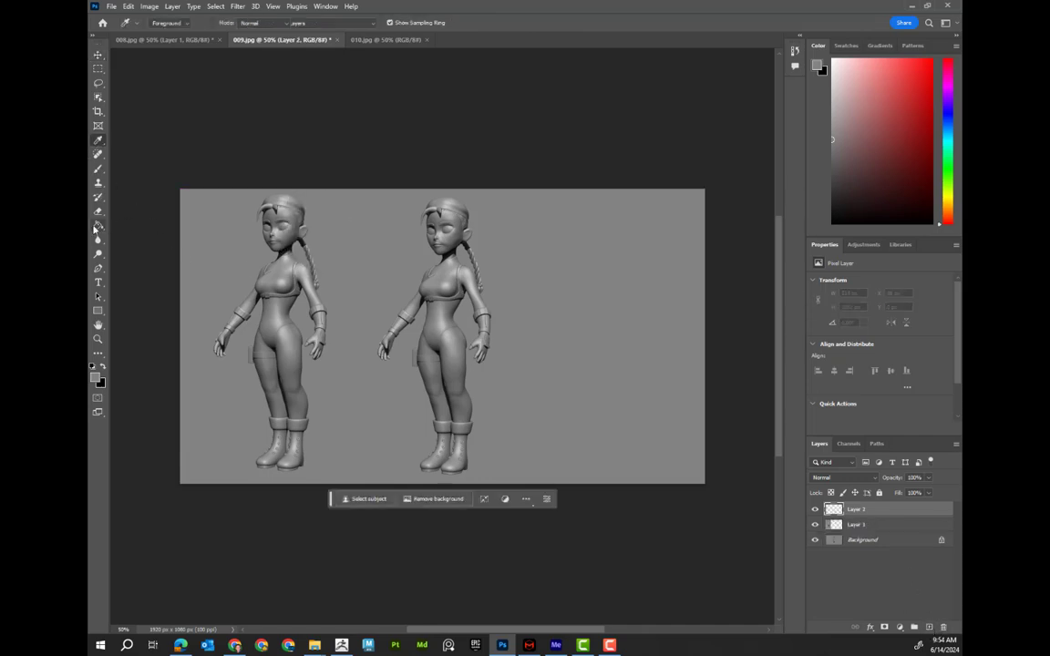
left_click(378, 251)
left_click_drag(902, 508, 875, 533)
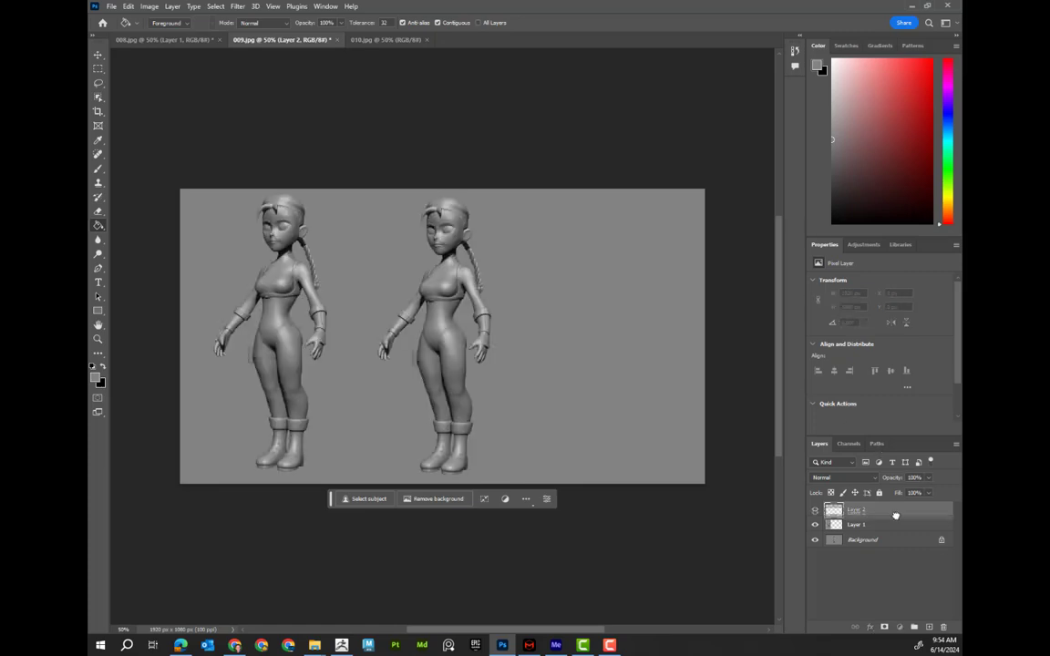
Open render 013 from the Renders folder
left_click(360, 40)
left_click(111, 6)
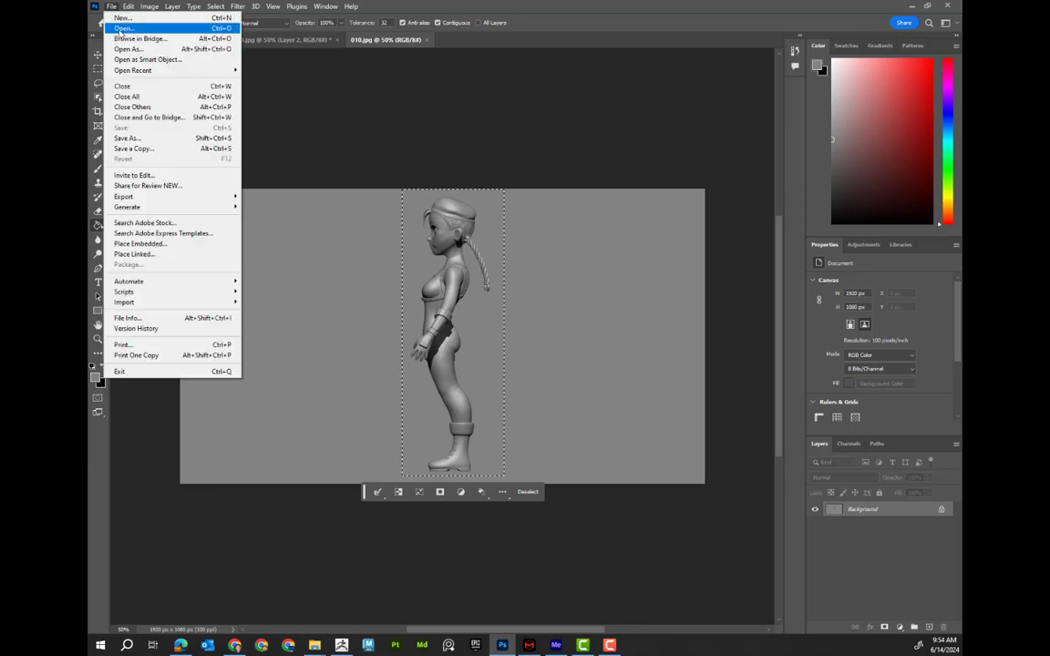
left_click(128, 26)
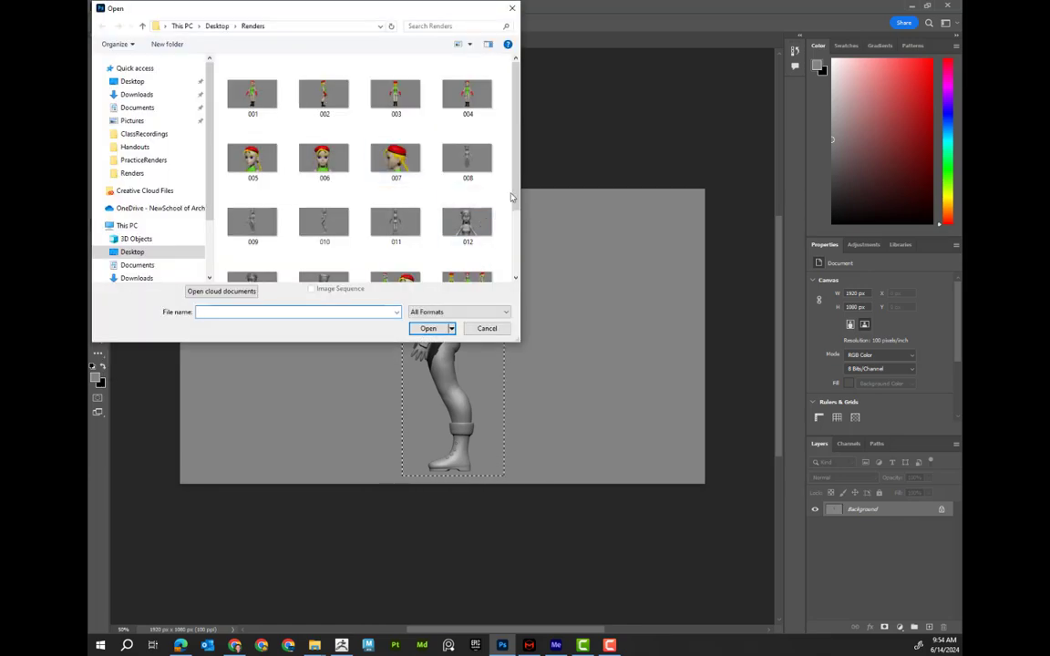
scroll(517, 211, "down", 1)
left_click(253, 258)
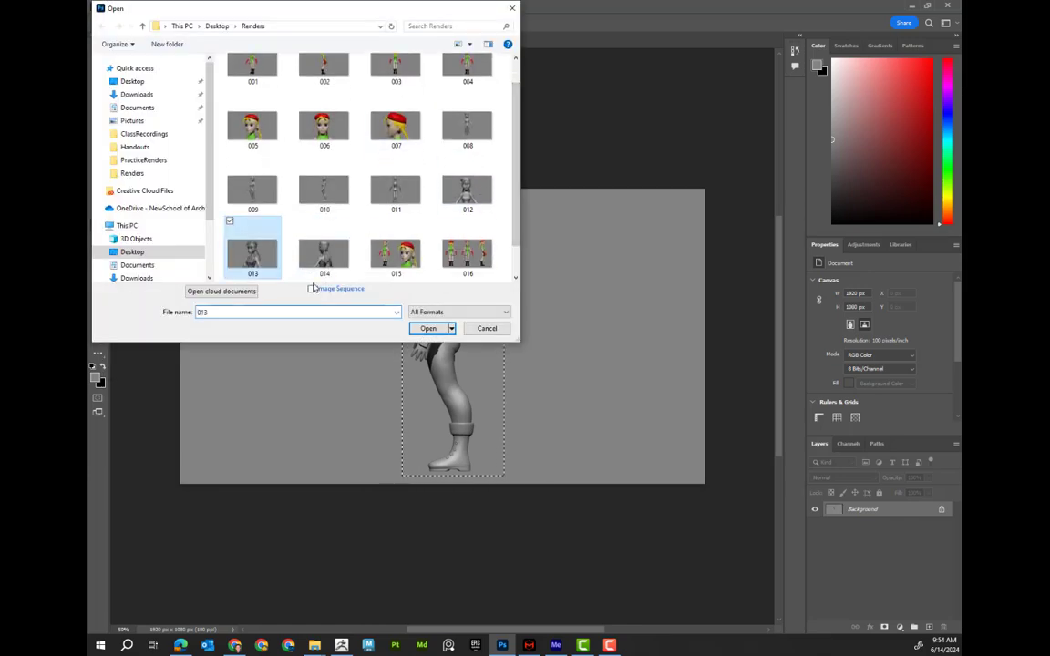
left_click(428, 328)
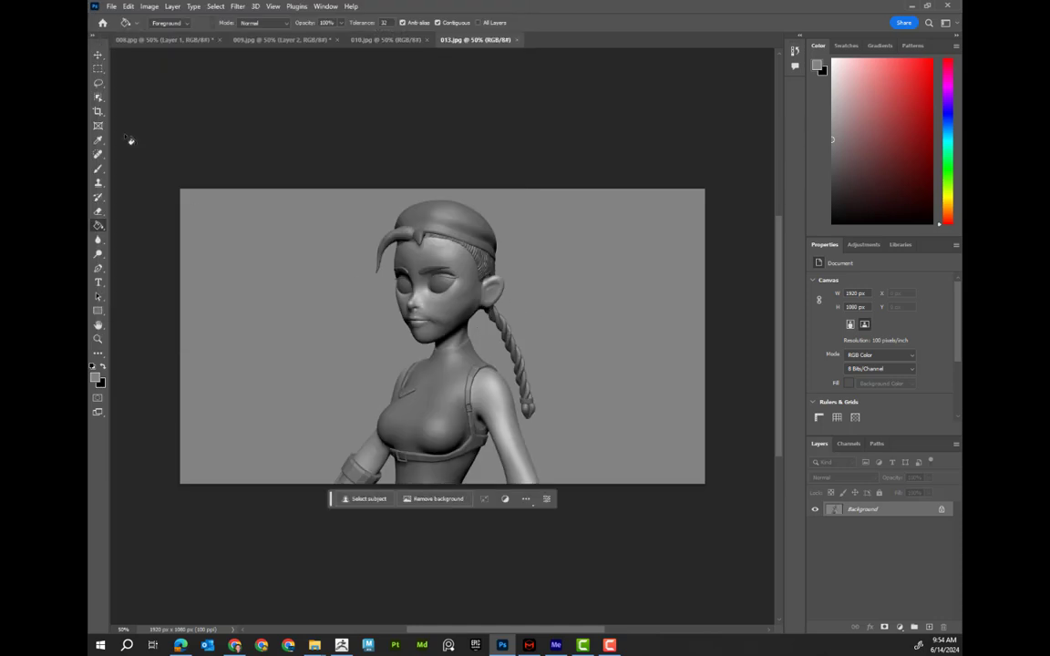
Copy the close-up portrait from 013 with a rectangular marquee and paste it into 009
left_click(98, 69)
left_click_drag(292, 194, 585, 488)
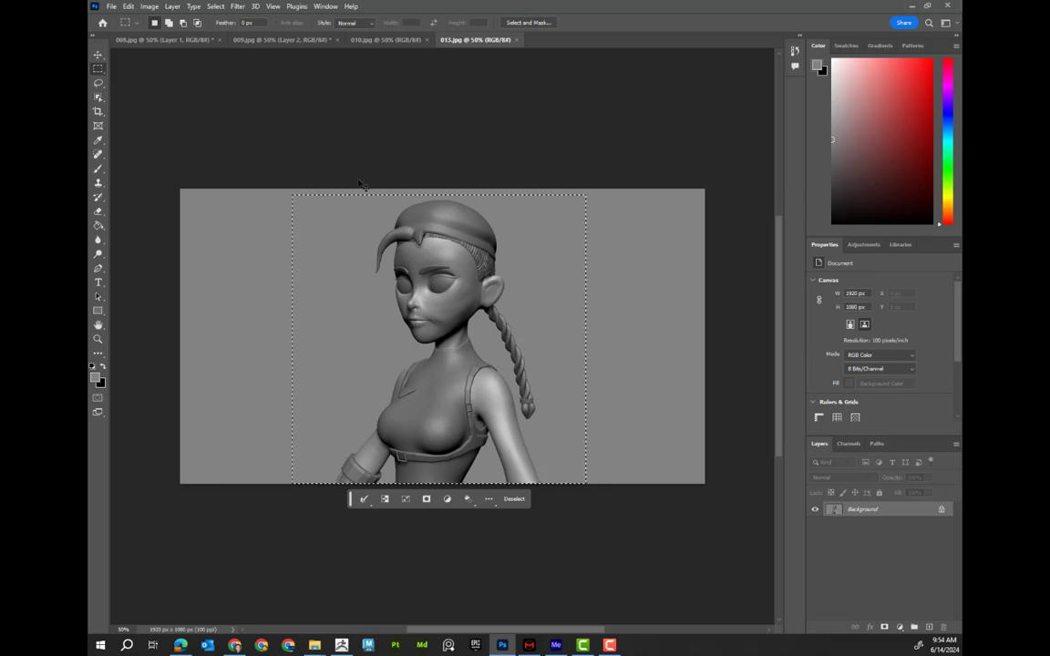
left_click(243, 41)
left_click(193, 40)
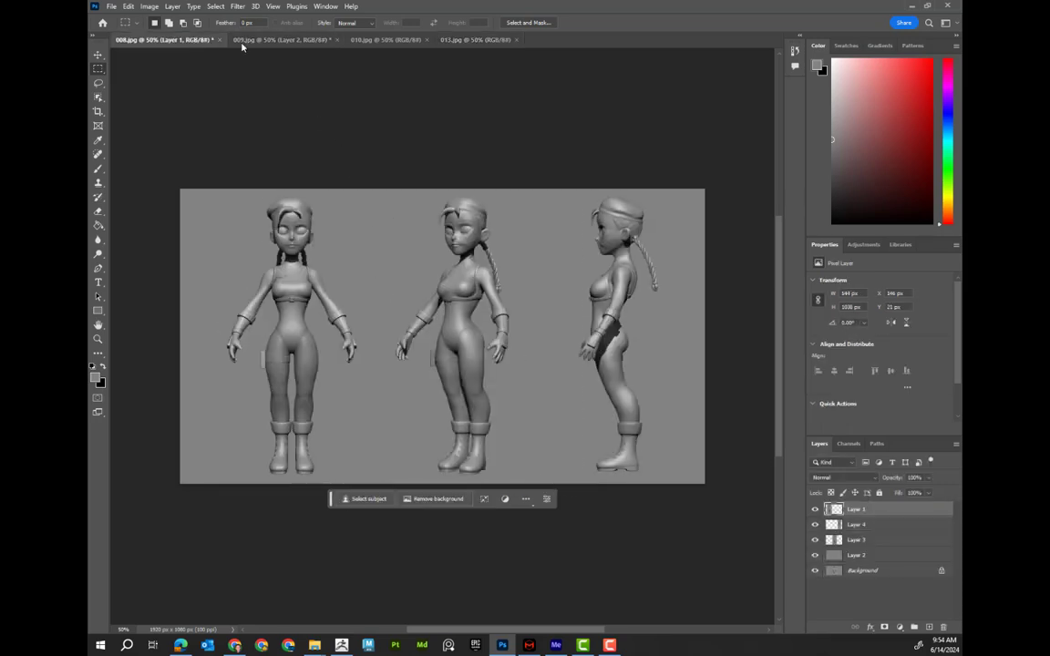
left_click(268, 43)
key("ctrl+v")
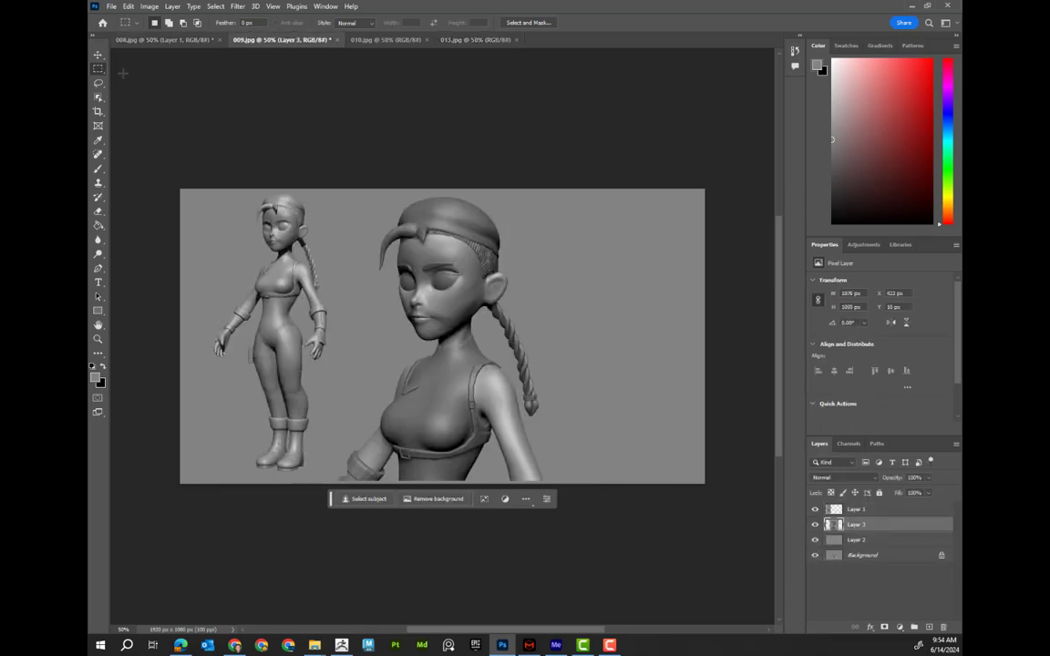
Move the portrait to the canvas's right side and shift the three-quarter figure towards the centre
left_click(99, 55)
left_click_drag(462, 268, 589, 269)
left_click_drag(278, 274, 329, 287)
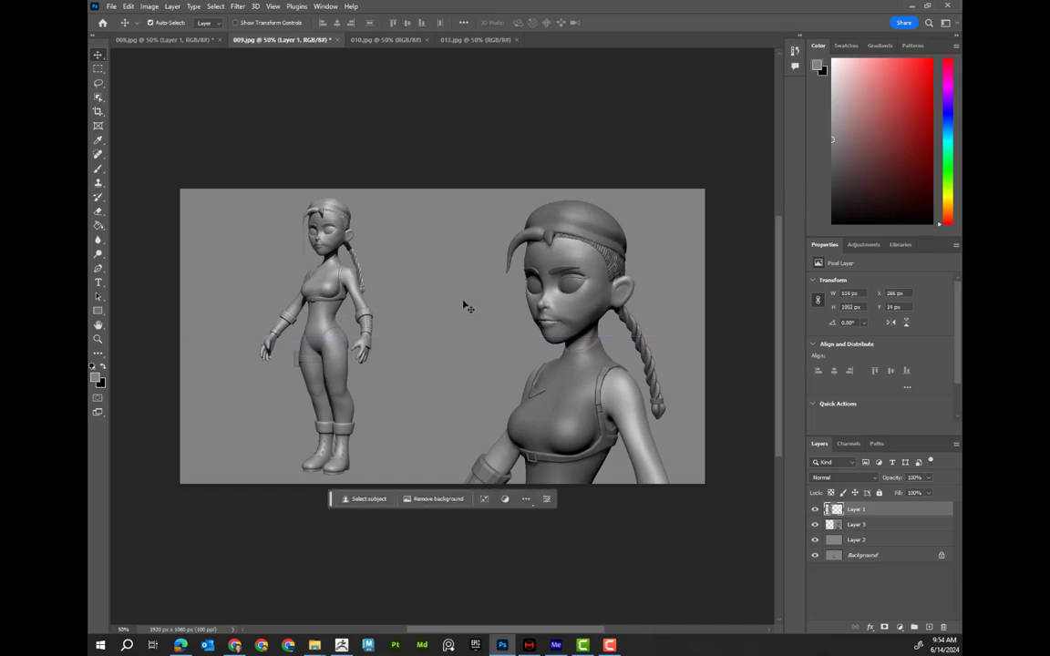
left_click_drag(312, 315, 380, 310)
Switch to render 010, copy its selected side-view figure, and go to the 013 document
left_click(111, 6)
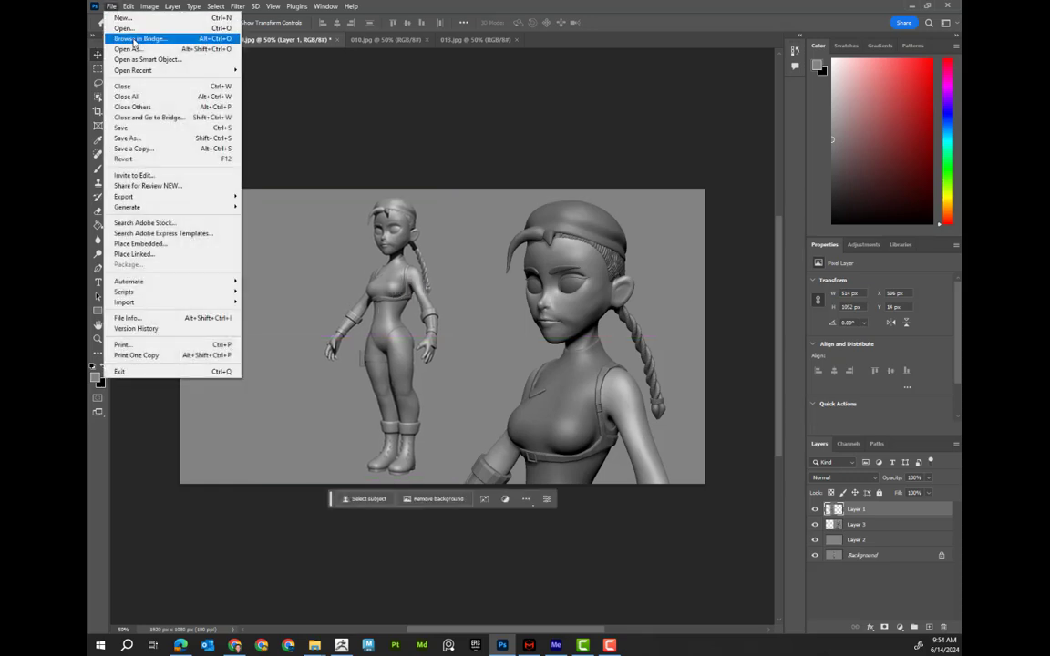
left_click(126, 28)
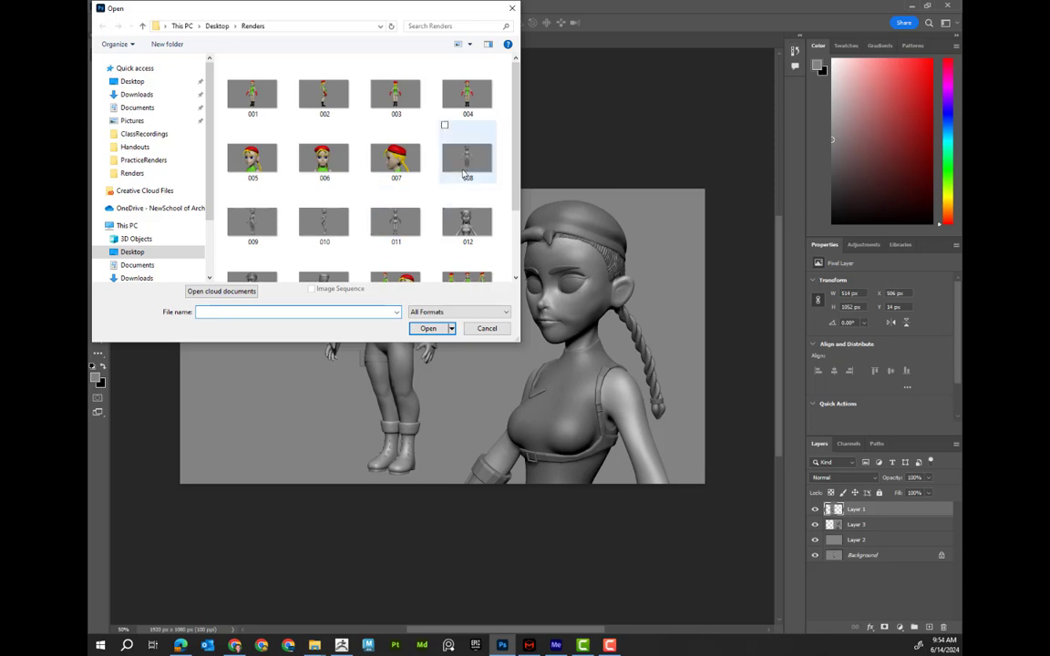
left_click(334, 225)
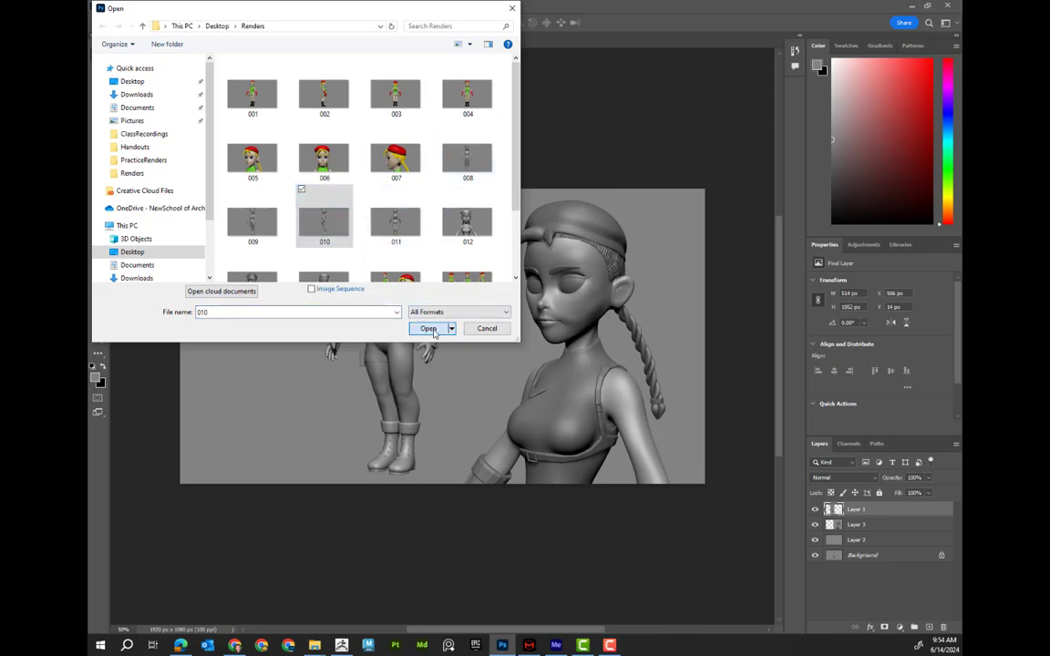
left_click(428, 328)
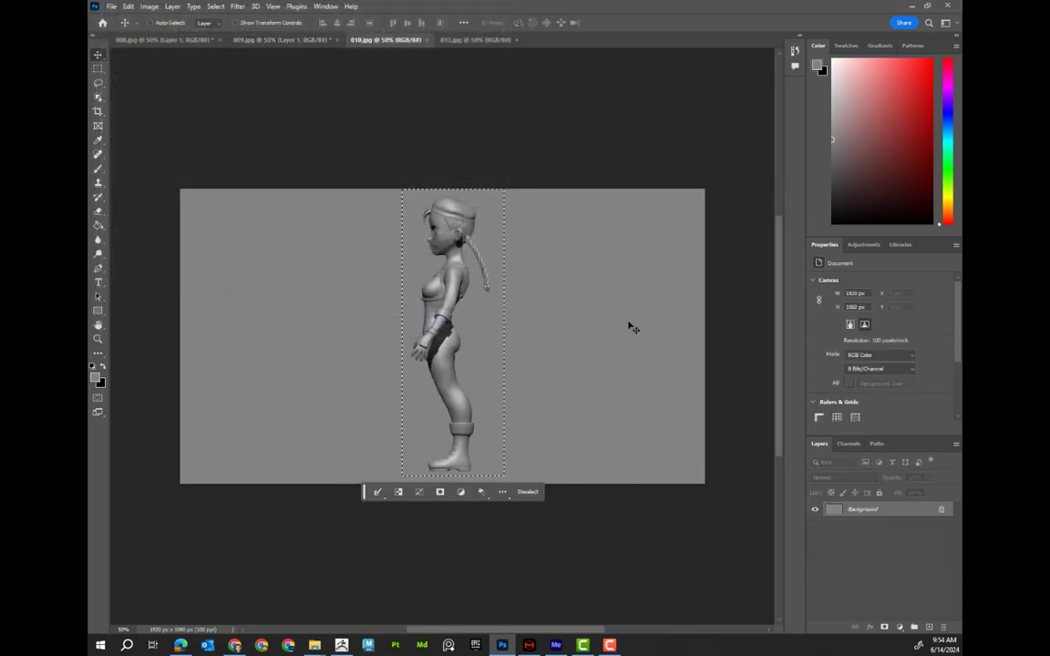
key("ctrl+c")
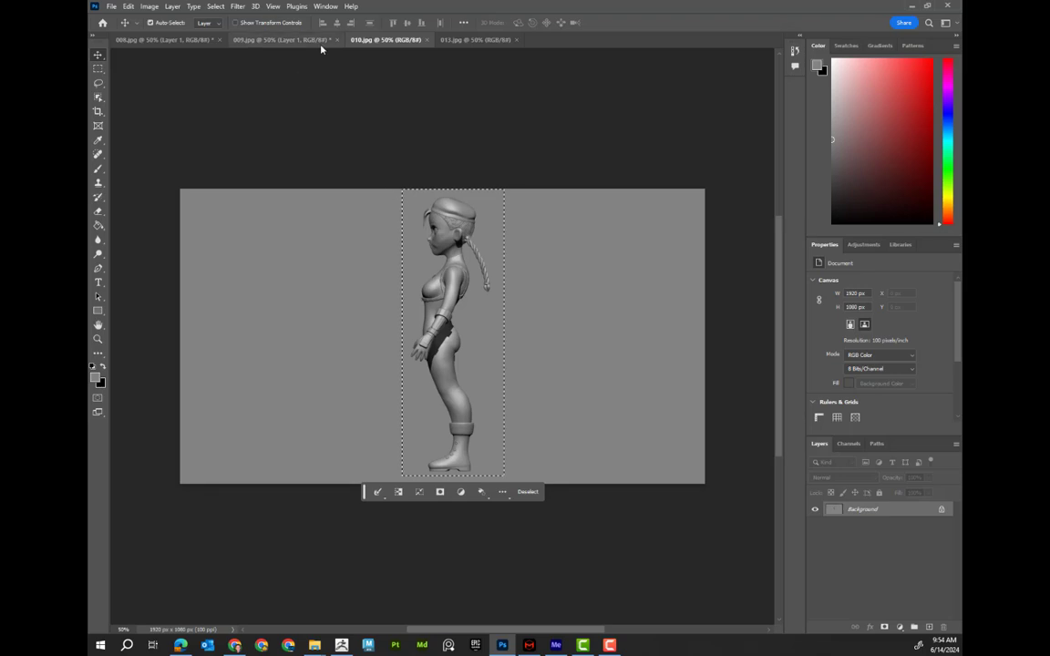
left_click(184, 39)
left_click(475, 41)
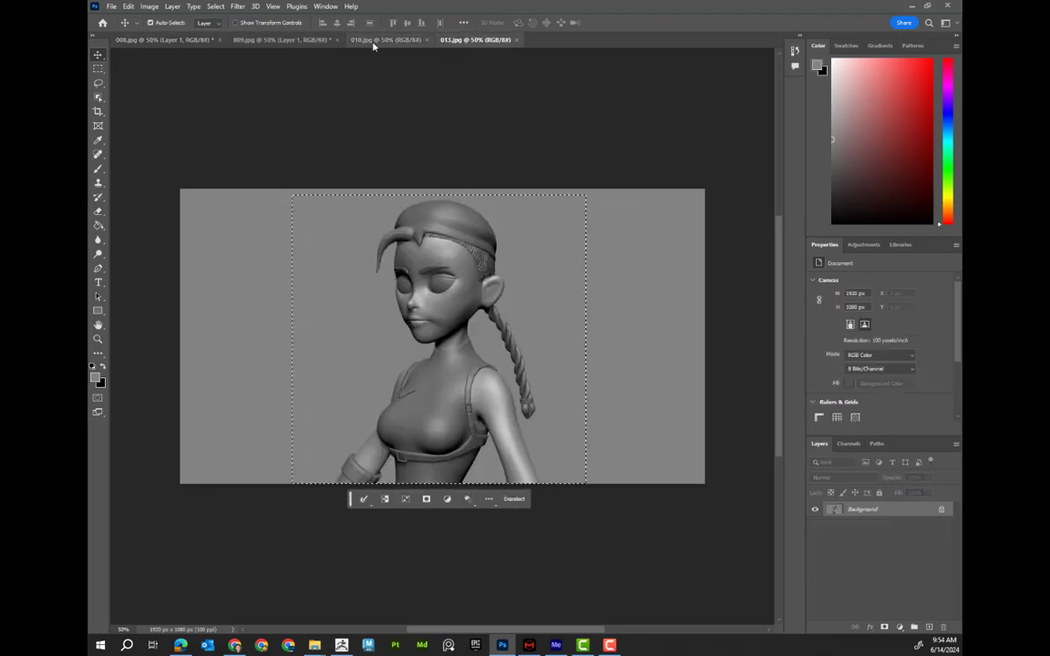
Paste the side-view figure into 009 and move it to the canvas's left side
left_click(286, 41)
key("ctrl+v")
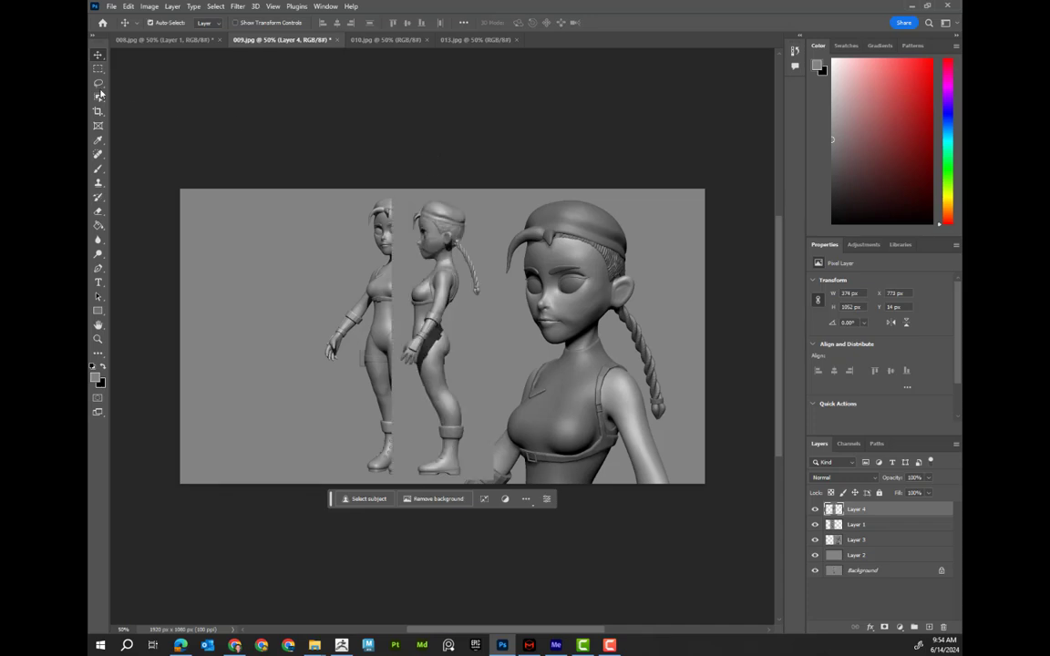
left_click_drag(436, 252, 257, 247)
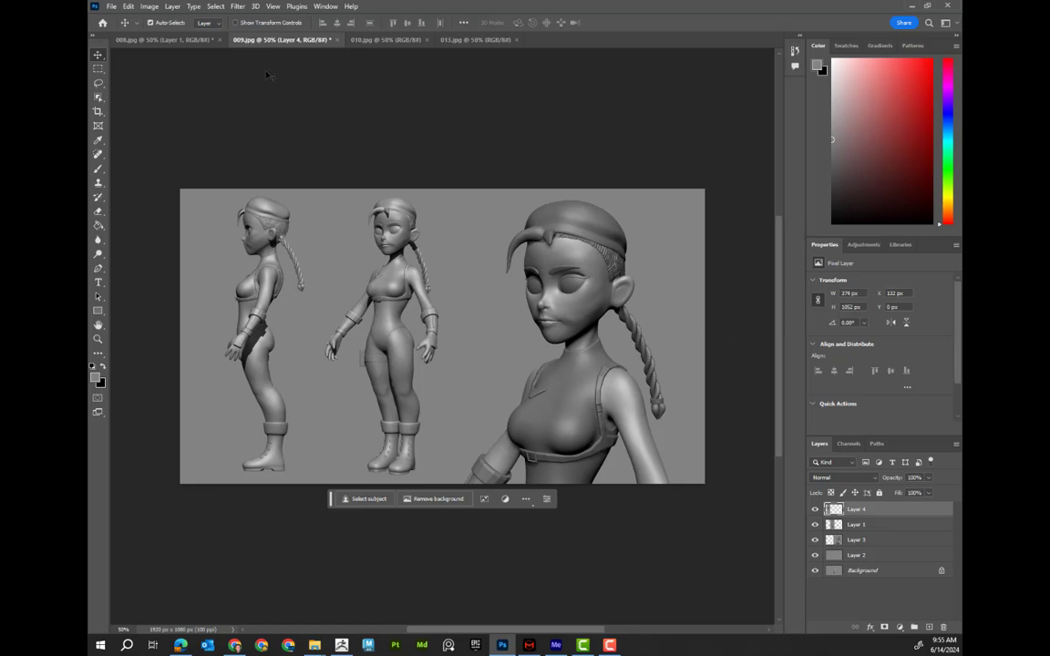
Save a copy of the sheet as JPEG file 018 in the Renders folder
left_click(110, 6)
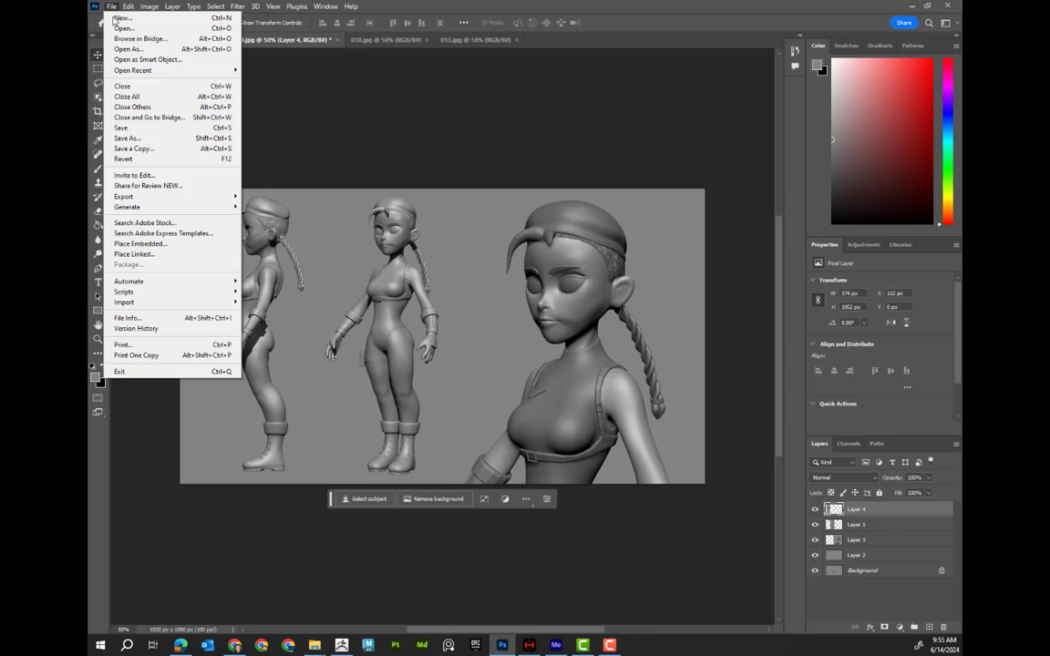
left_click(150, 150)
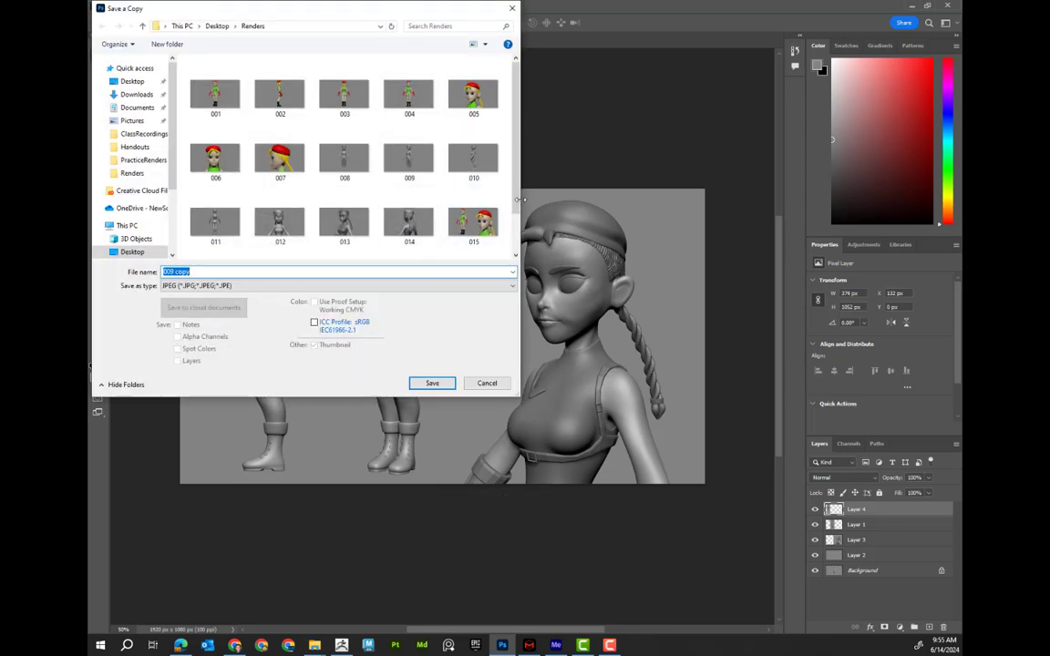
left_click_drag(516, 201, 517, 237)
left_click(202, 272)
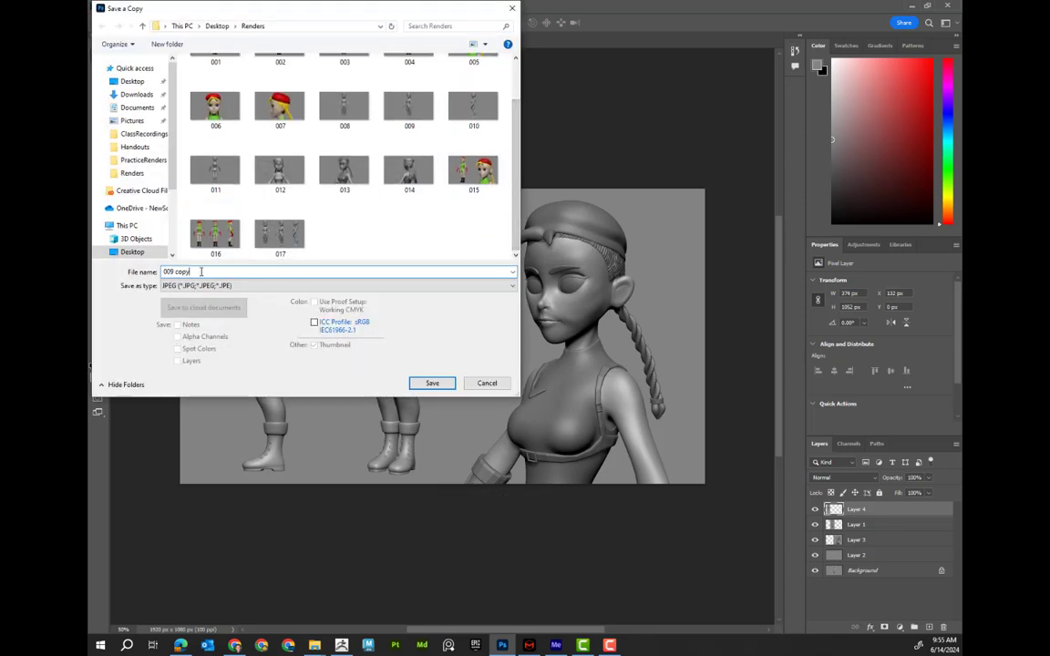
left_click(280, 233)
left_click(181, 273)
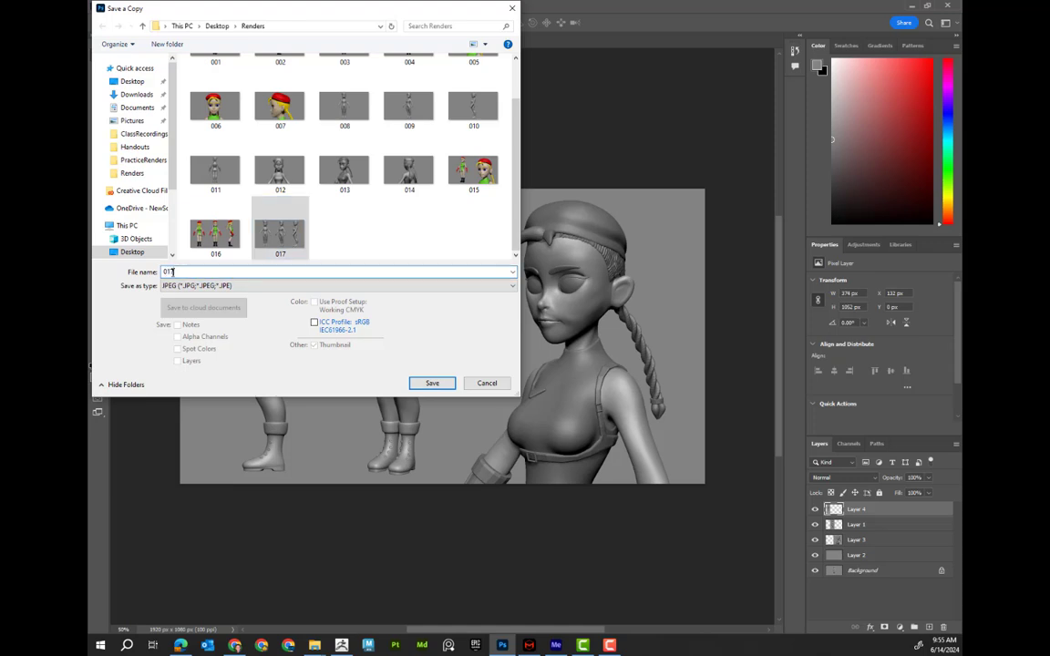
type("018")
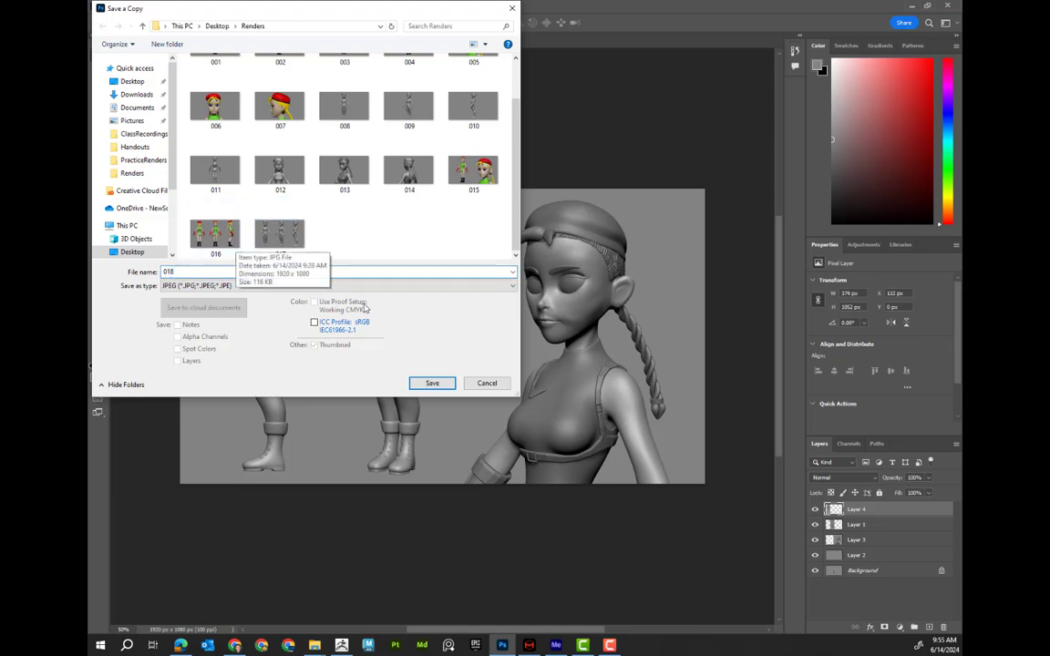
left_click(432, 384)
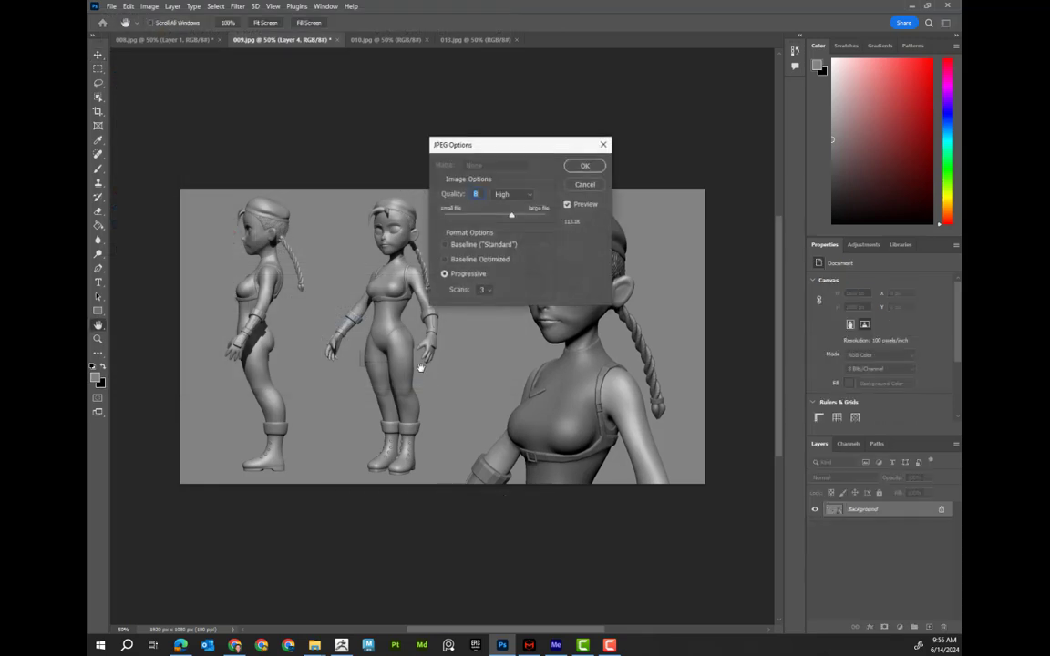
left_click(586, 167)
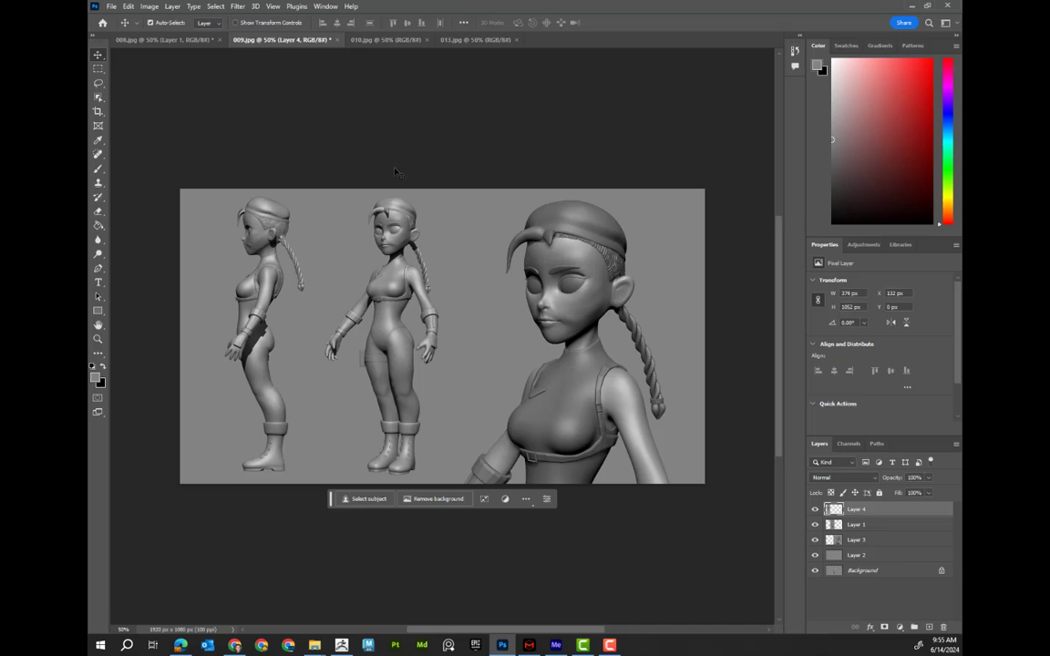
Switch to File Explorer's Renders folder window and reposition it to check the saved images
mouse_move(319, 643)
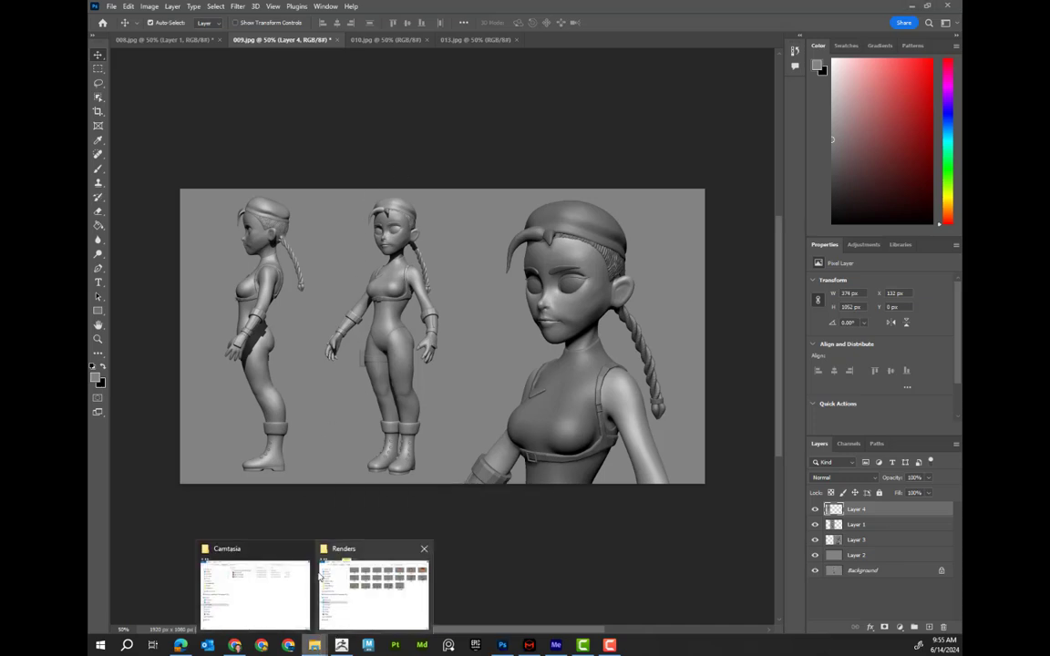
left_click(389, 548)
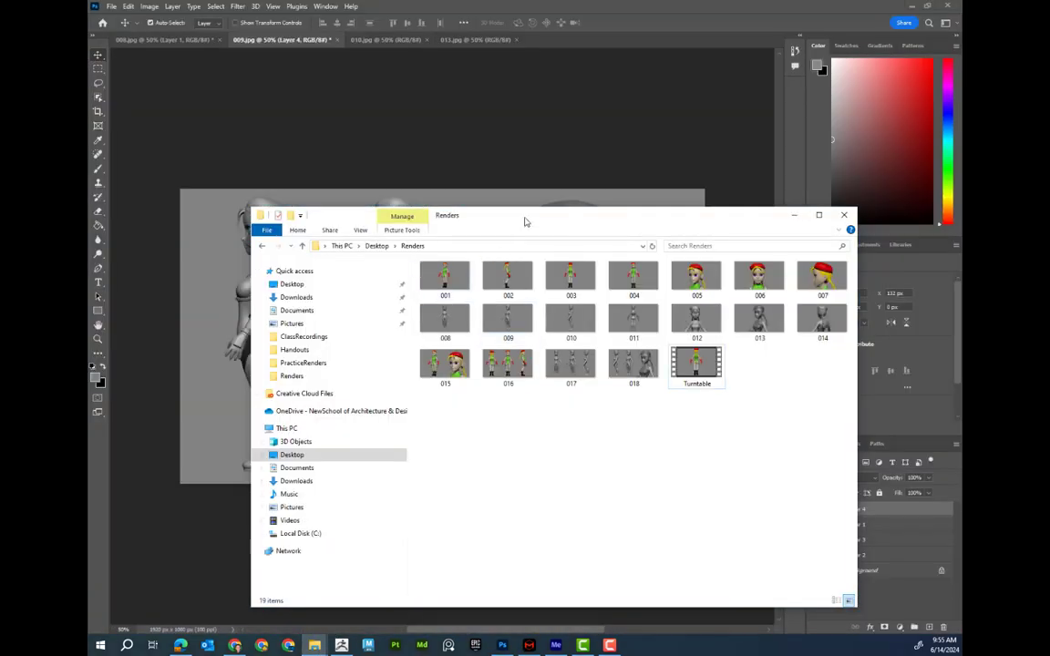
left_click_drag(523, 221, 458, 187)
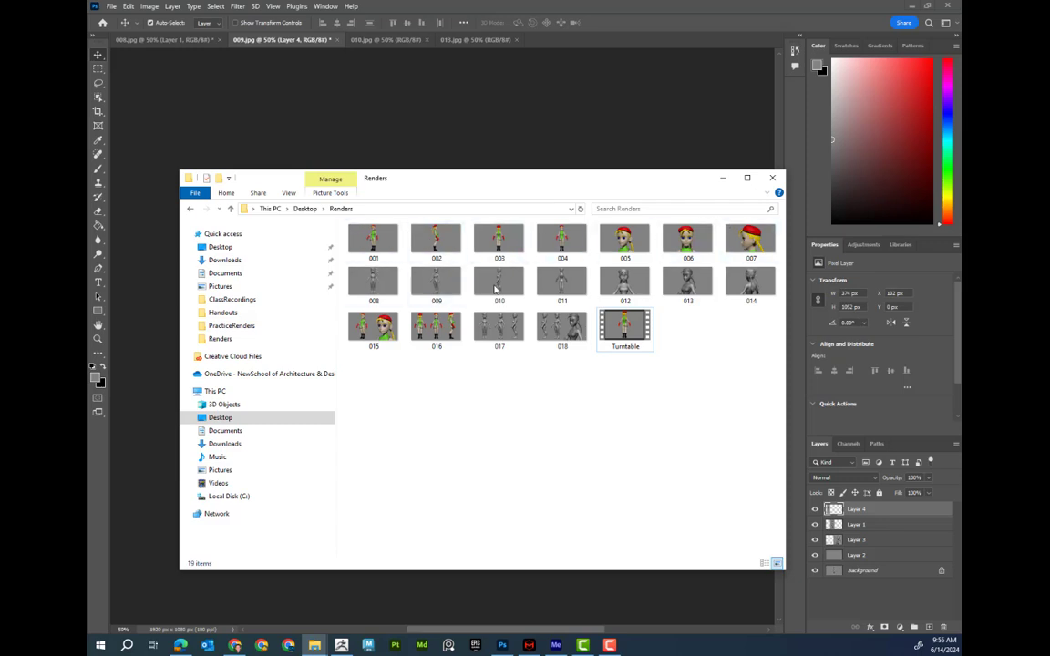